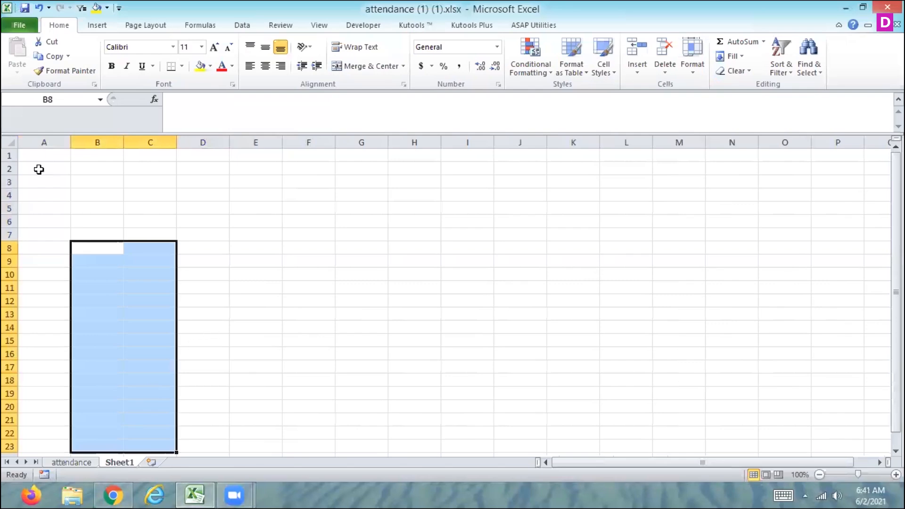
Step: Examine the Time number formats and locale options in the Format Cells dialog for cell A1, then cancel
{"action": "left_click", "coordinate": [35, 155]}
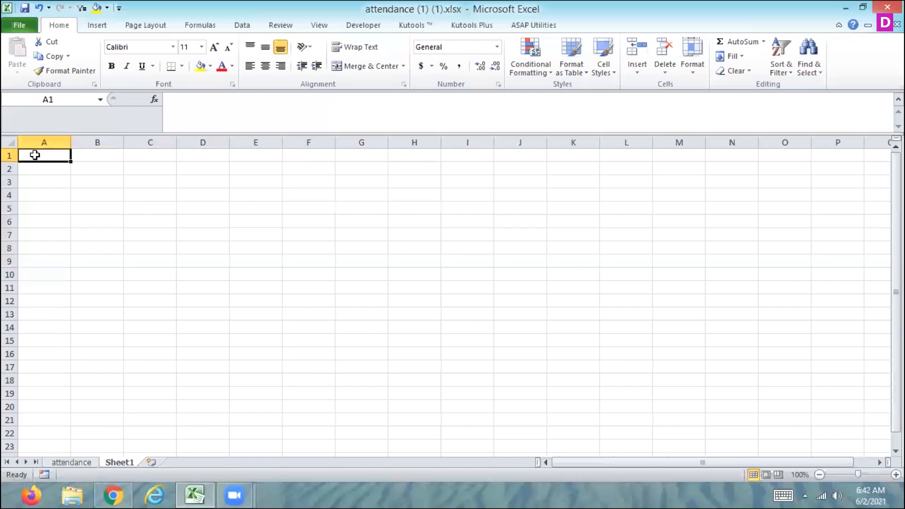
{"action": "left_click", "coordinate": [498, 49]}
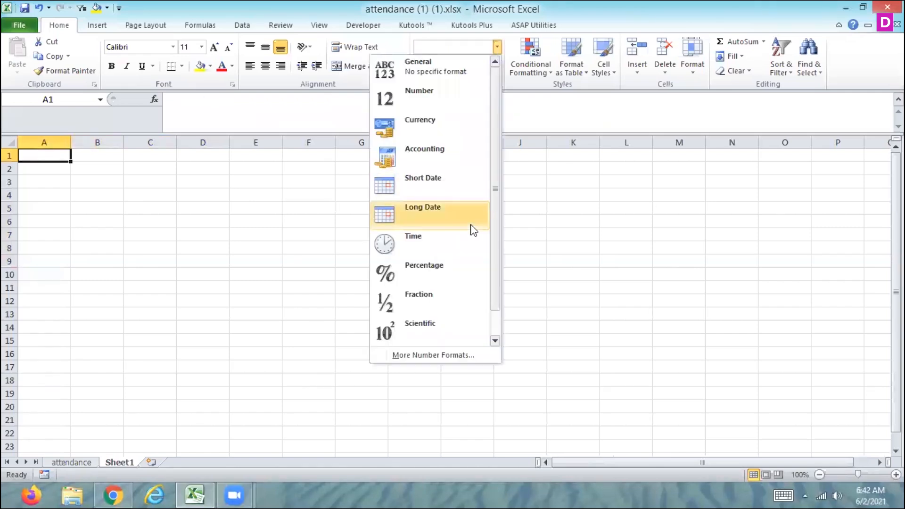
{"action": "left_click", "coordinate": [434, 356]}
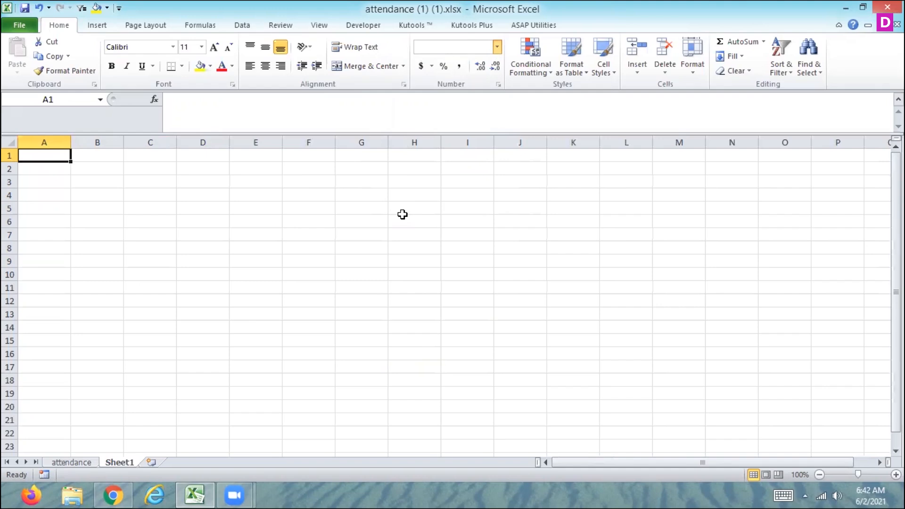
{"action": "key", "text": "ctrl+1"}
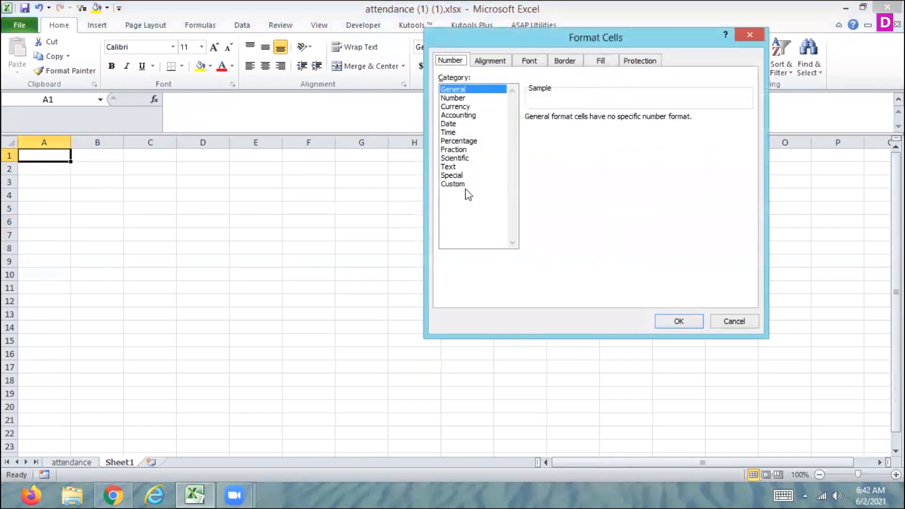
{"action": "left_click", "coordinate": [449, 133]}
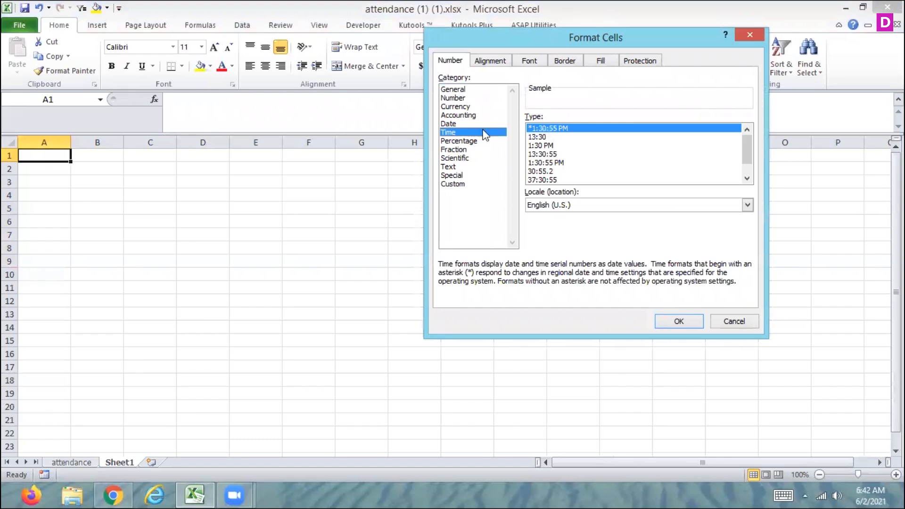
{"action": "scroll", "coordinate": [750, 146], "scroll_direction": "down", "scroll_amount": 1}
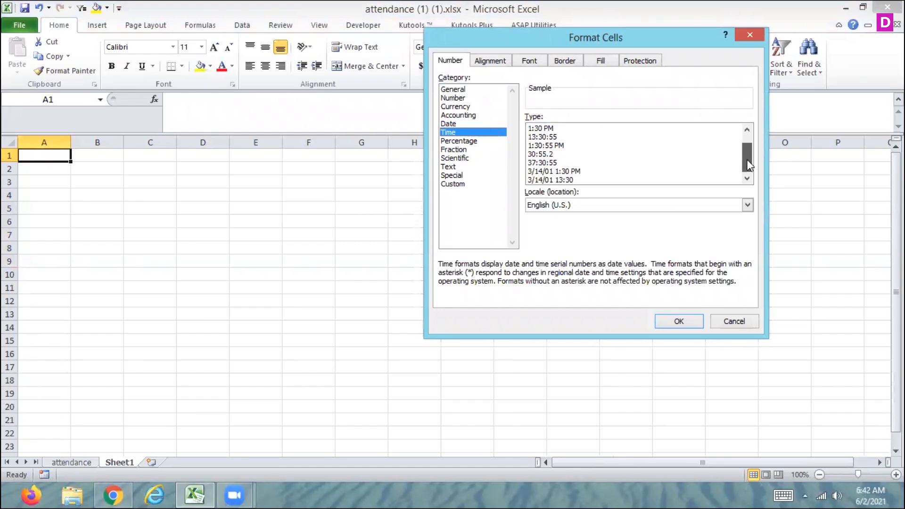
{"action": "left_click_drag", "start_coordinate": [748, 140], "coordinate": [746, 128]}
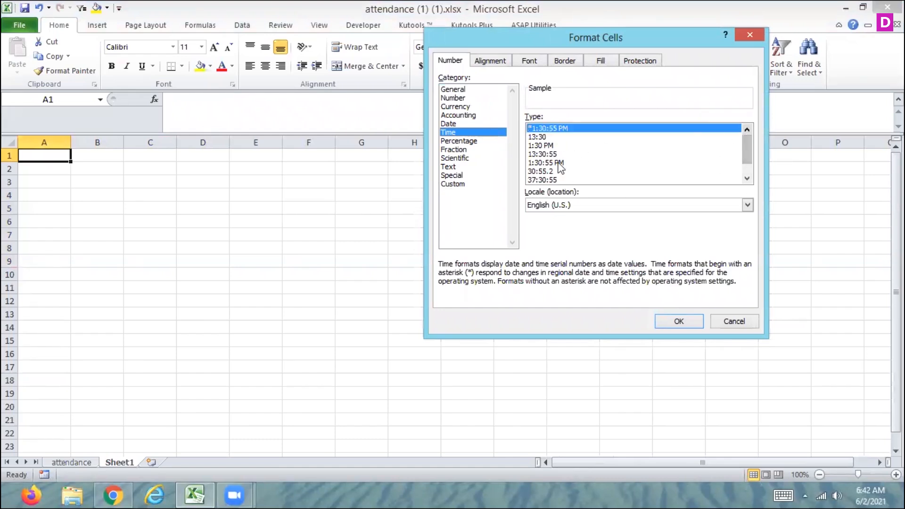
{"action": "left_click", "coordinate": [581, 207]}
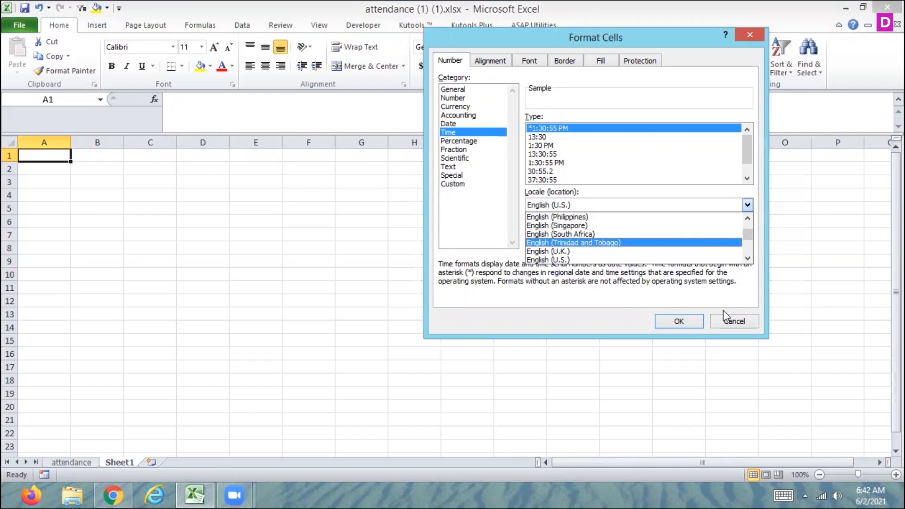
{"action": "left_click", "coordinate": [737, 320]}
{"action": "left_click", "coordinate": [737, 320]}
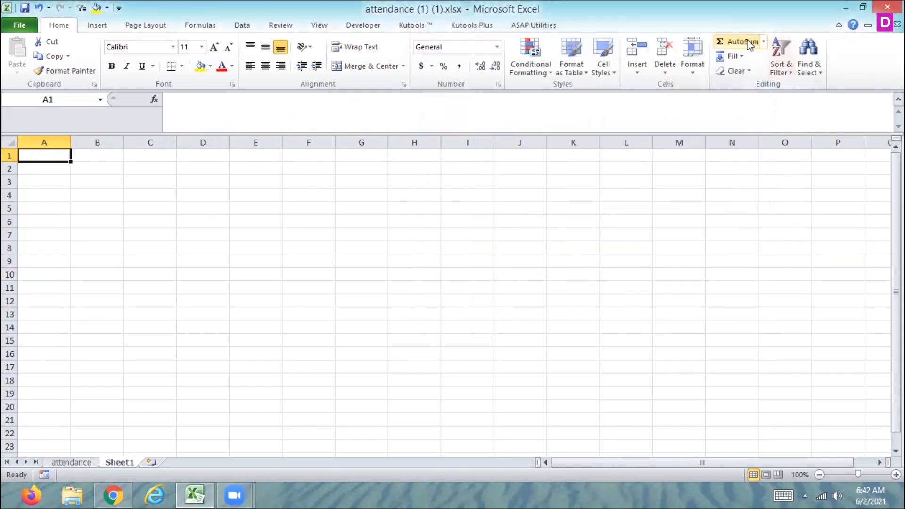
{"action": "left_click", "coordinate": [763, 42]}
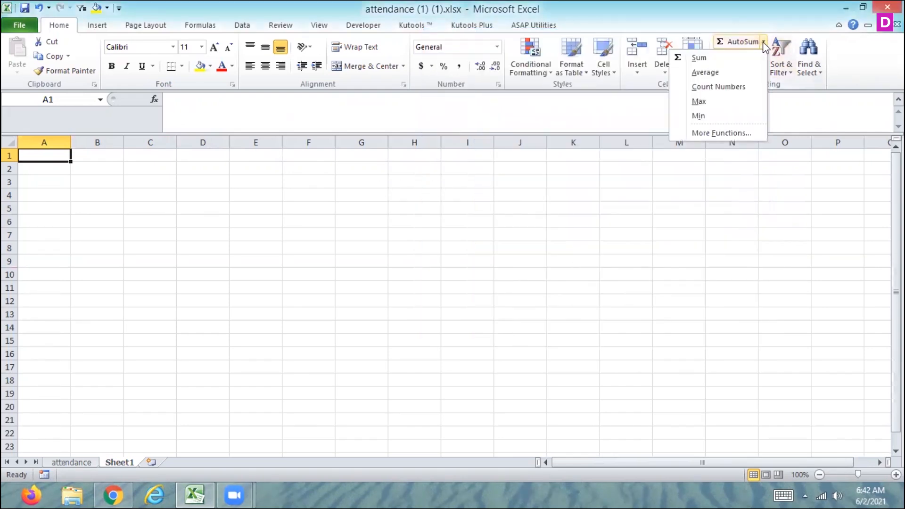
{"action": "left_click", "coordinate": [695, 133]}
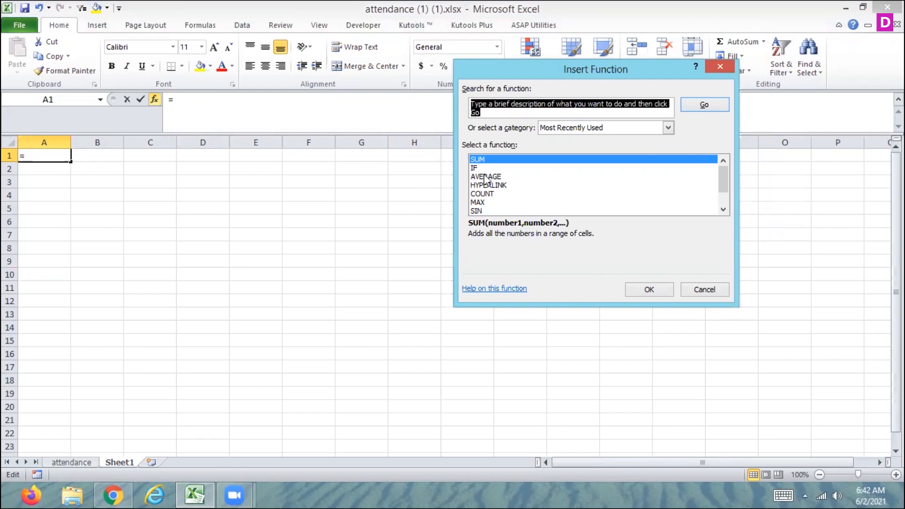
{"action": "key", "text": "Escape"}
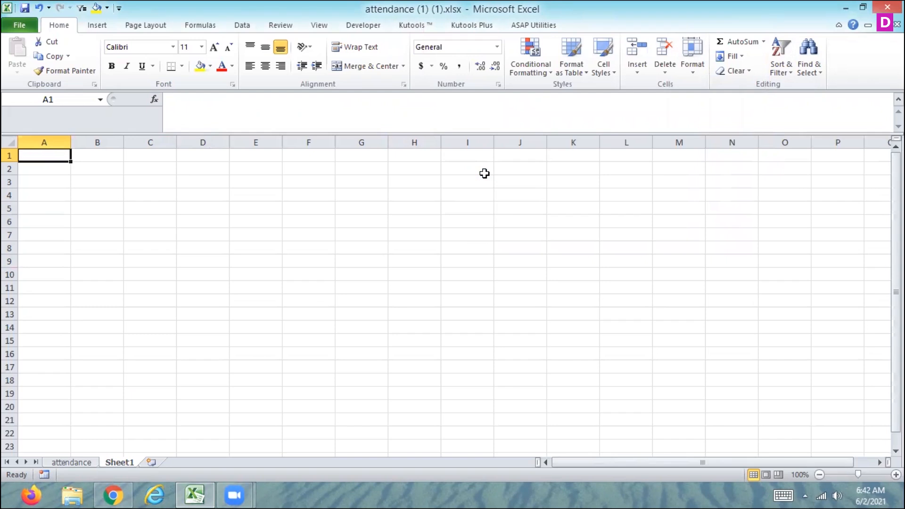
Step: Browse the Date & Time functions in the Insert Function dialog for cell H1, then close it
{"action": "left_click", "coordinate": [484, 173]}
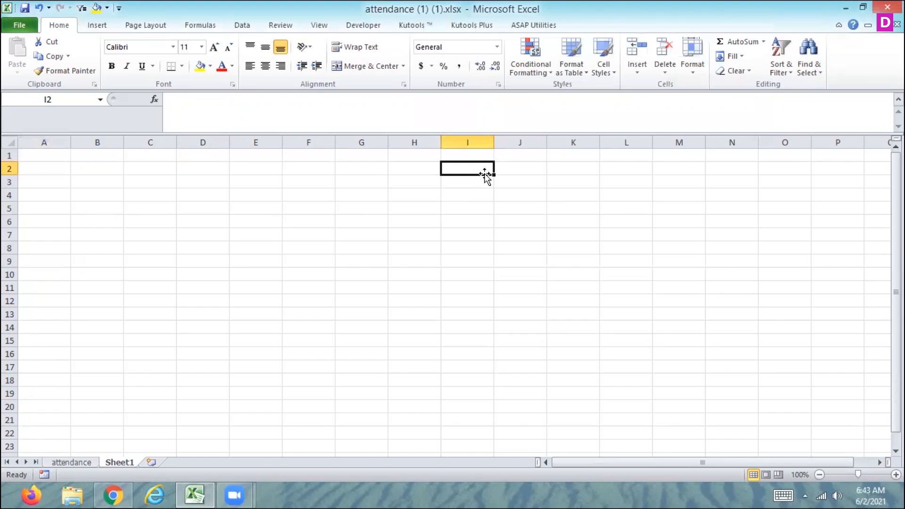
{"action": "right_click", "coordinate": [484, 174]}
{"action": "left_click", "coordinate": [432, 159]}
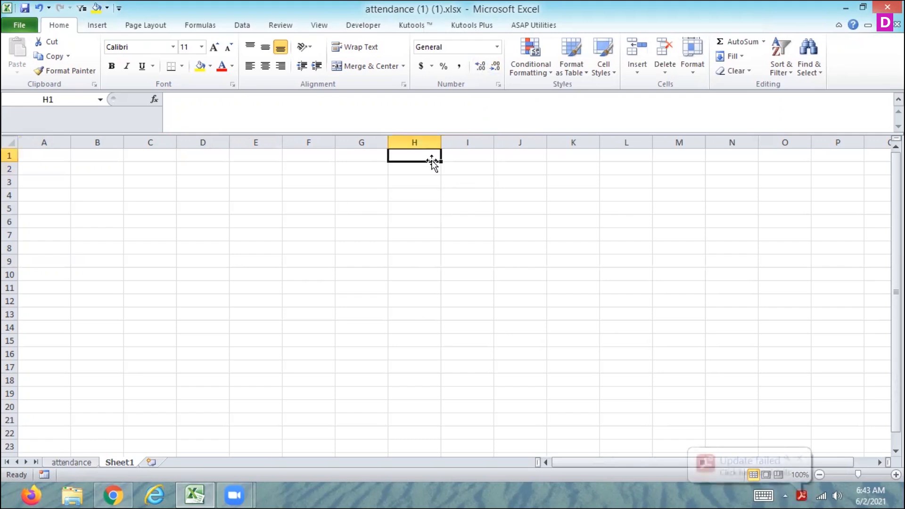
{"action": "left_click", "coordinate": [798, 459]}
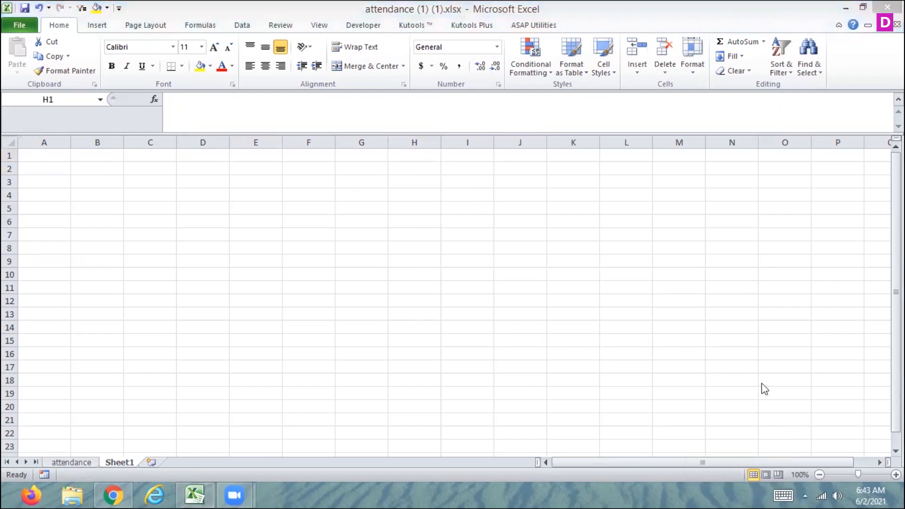
{"action": "left_click", "coordinate": [763, 42]}
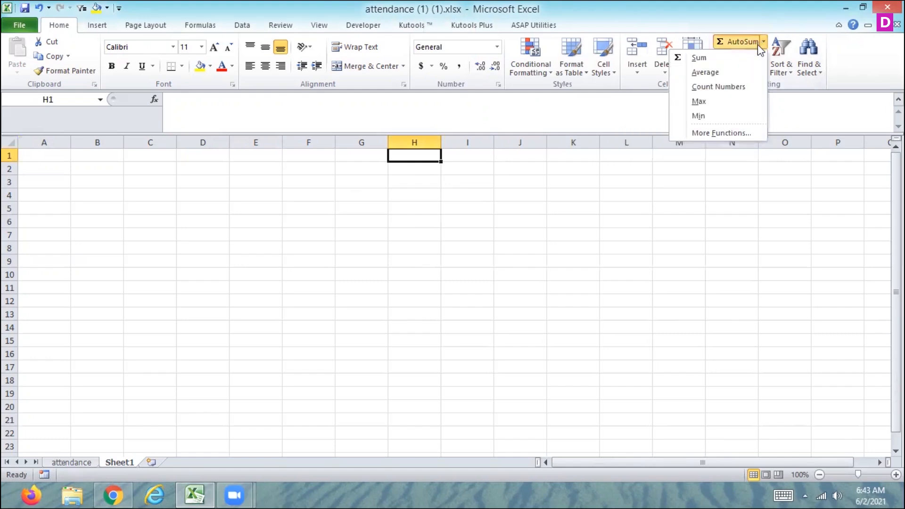
{"action": "left_click", "coordinate": [708, 132]}
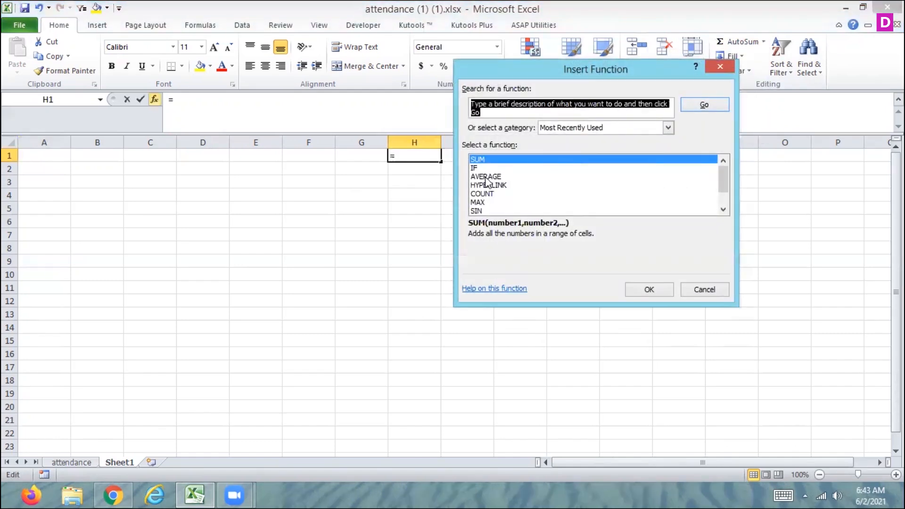
{"action": "left_click", "coordinate": [567, 126]}
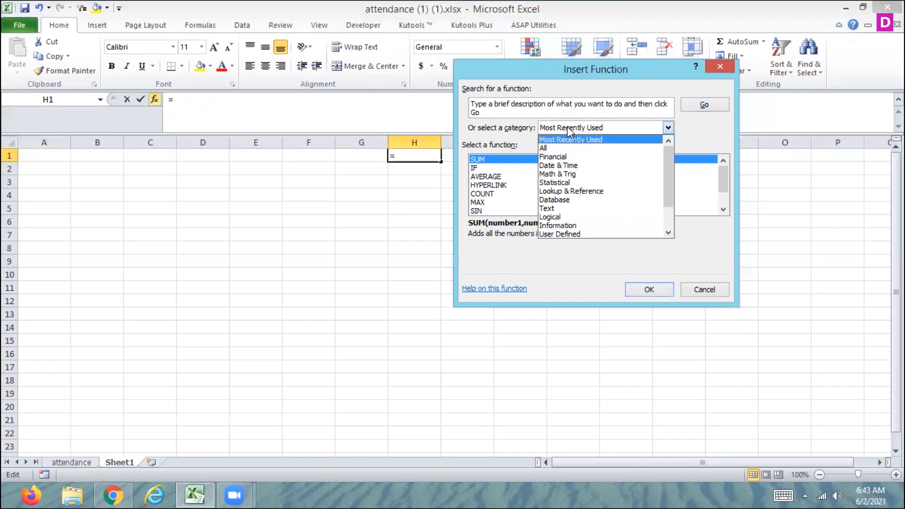
{"action": "left_click", "coordinate": [560, 166]}
{"action": "key", "text": "Down"}
{"action": "key", "text": "Down"}
{"action": "key", "text": "Down"}
{"action": "key", "text": "Down"}
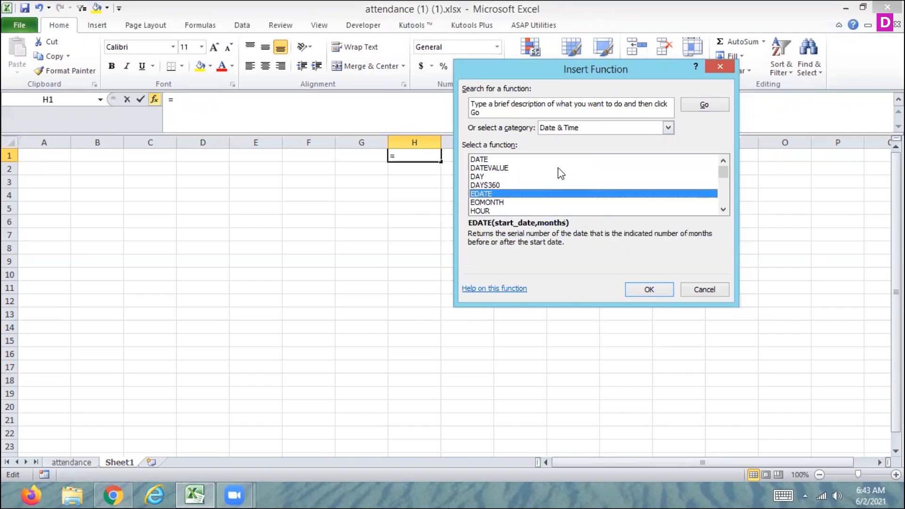
{"action": "key", "text": "Down"}
{"action": "key", "text": "Down"}
{"action": "key", "text": "Down"}
{"action": "key", "text": "Down"}
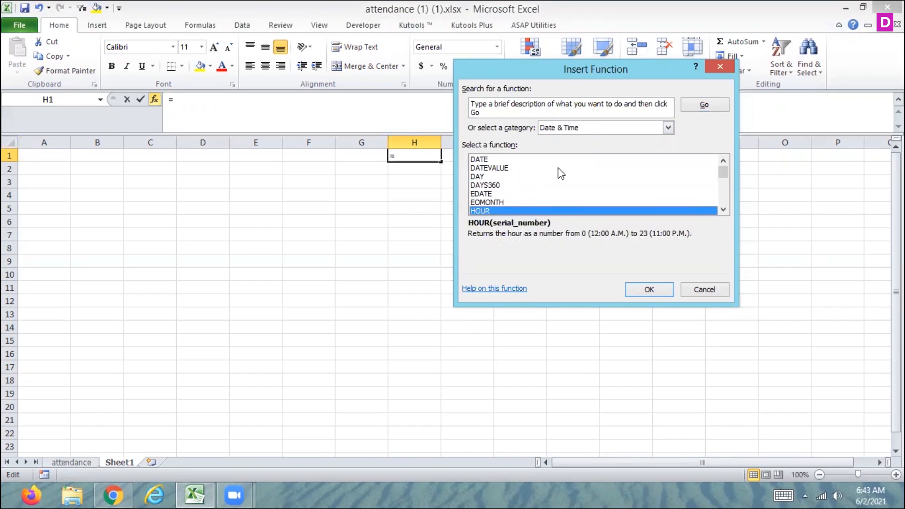
{"action": "key", "text": "Down"}
{"action": "key", "text": "Down"}
{"action": "key", "text": "Down"}
{"action": "key", "text": "Down"}
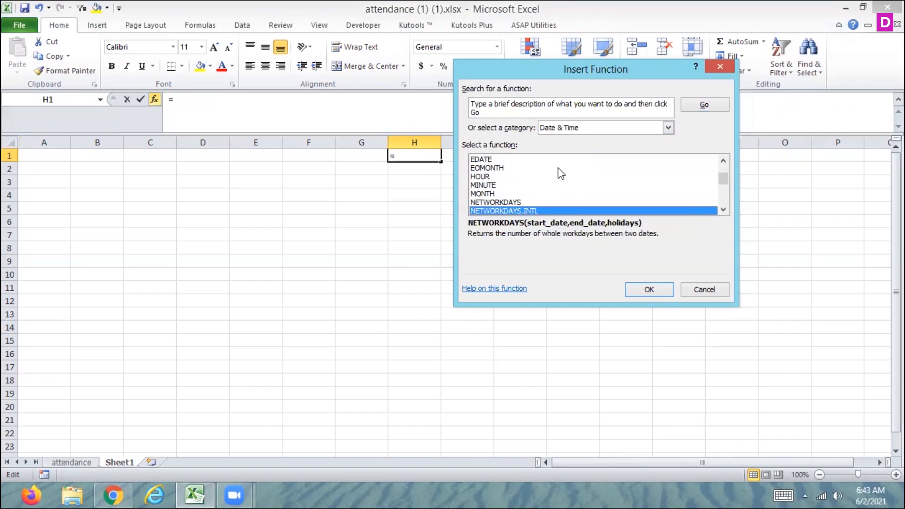
{"action": "key", "text": "Down"}
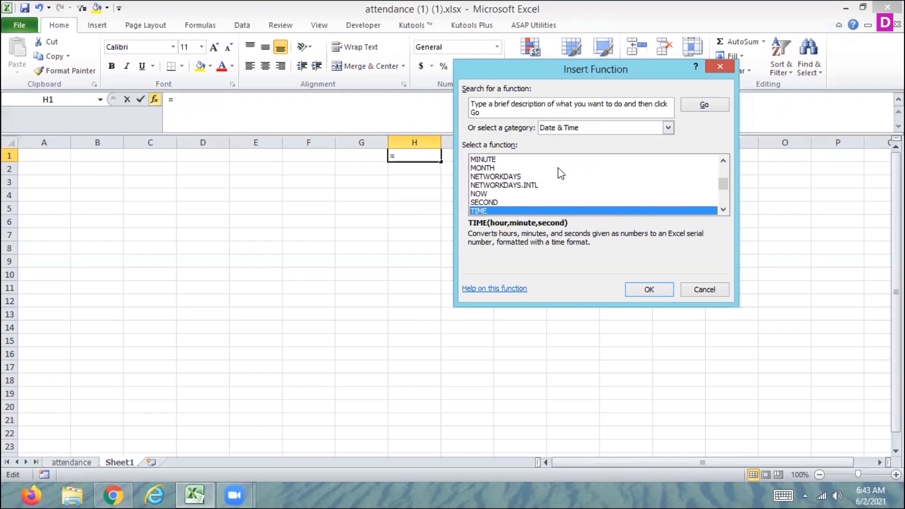
{"action": "key", "text": "Up"}
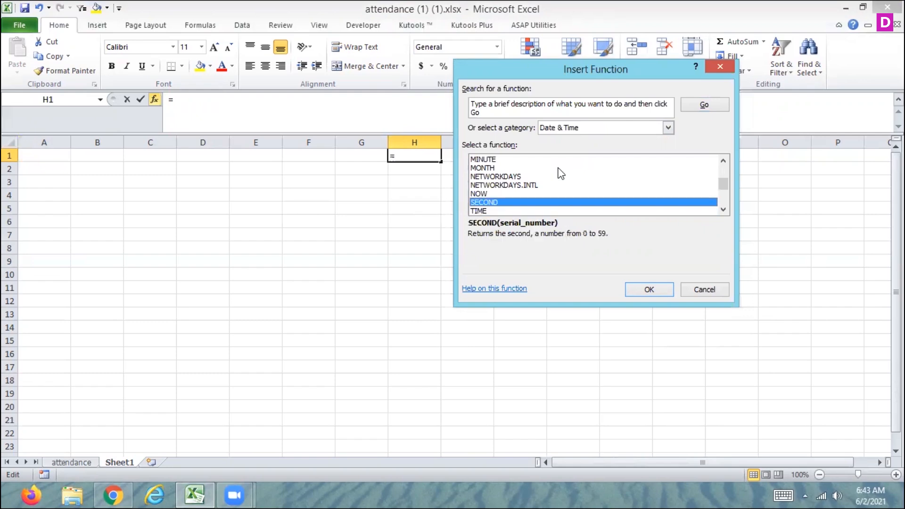
{"action": "key", "text": "Down"}
{"action": "key", "text": "Down"}
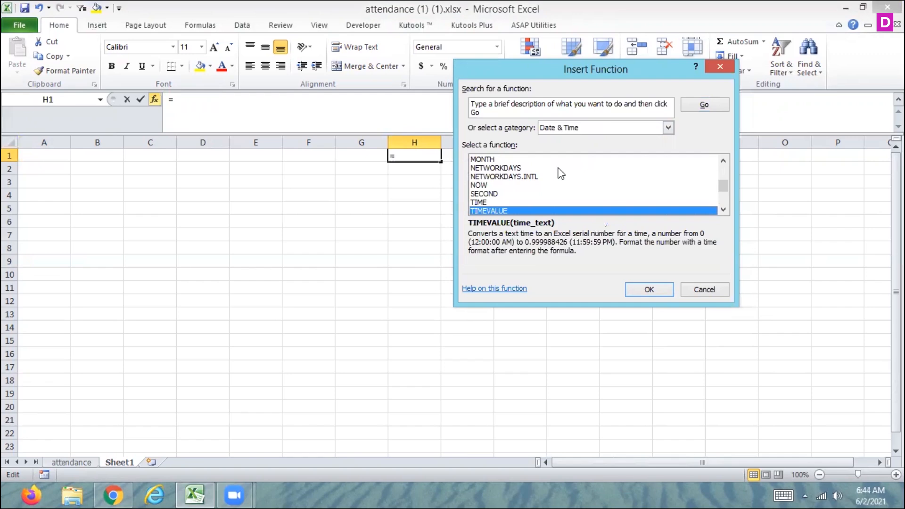
{"action": "key", "text": "Down"}
{"action": "key", "text": "Down"}
{"action": "key", "text": "Down"}
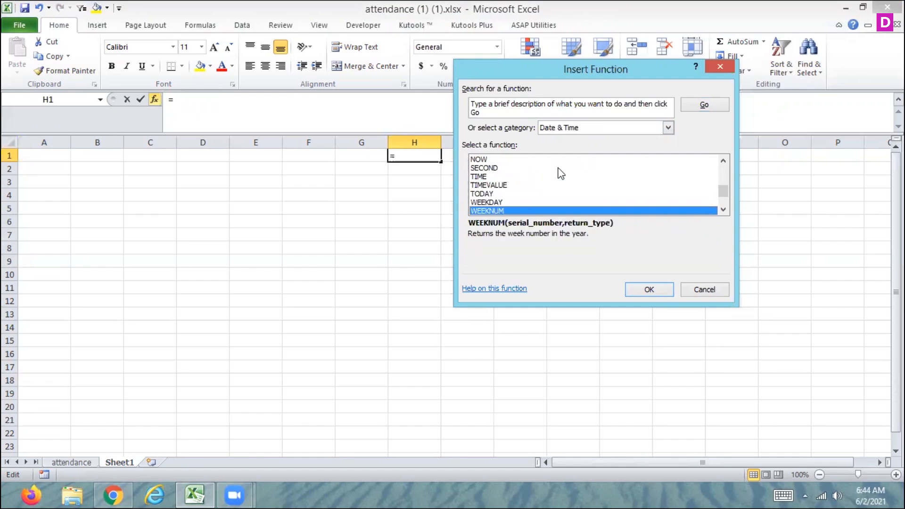
{"action": "key", "text": "Down"}
{"action": "key", "text": "Down"}
{"action": "key", "text": "Down"}
{"action": "key", "text": "Down"}
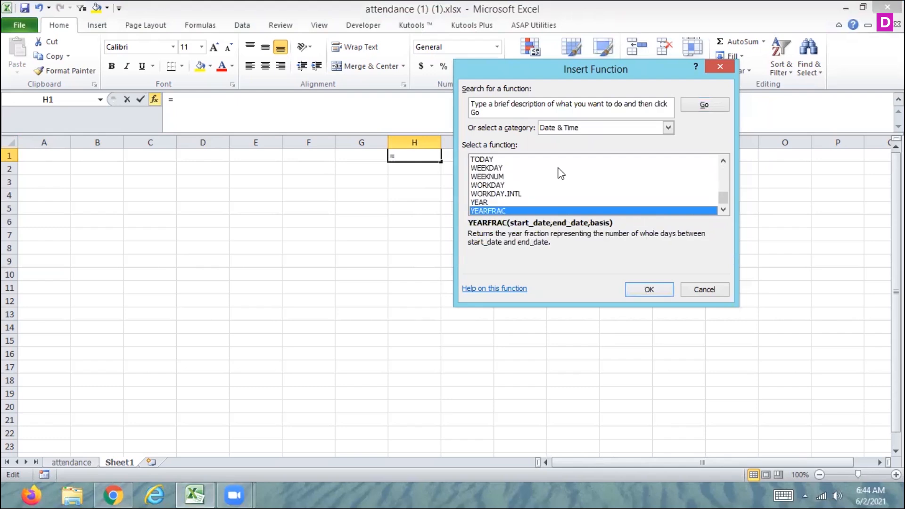
{"action": "key", "text": "Escape"}
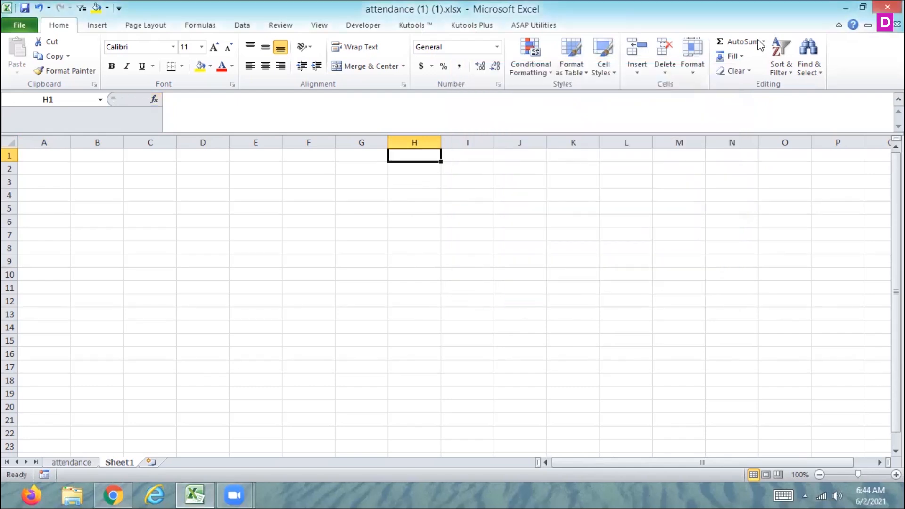
Step: Reopen the Insert Function dialog and read the TIME and TIMEVALUE descriptions in the Date & Time category, then cancel
{"action": "left_click", "coordinate": [763, 41]}
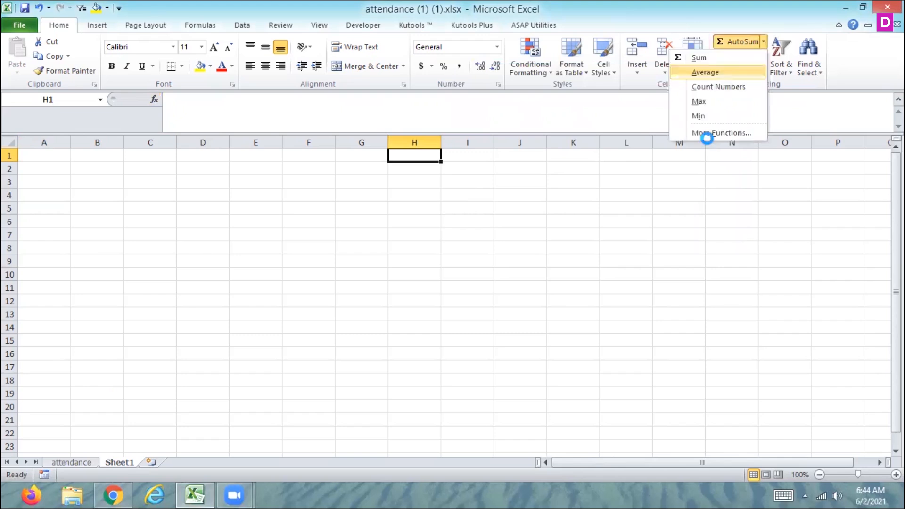
{"action": "left_click", "coordinate": [708, 132]}
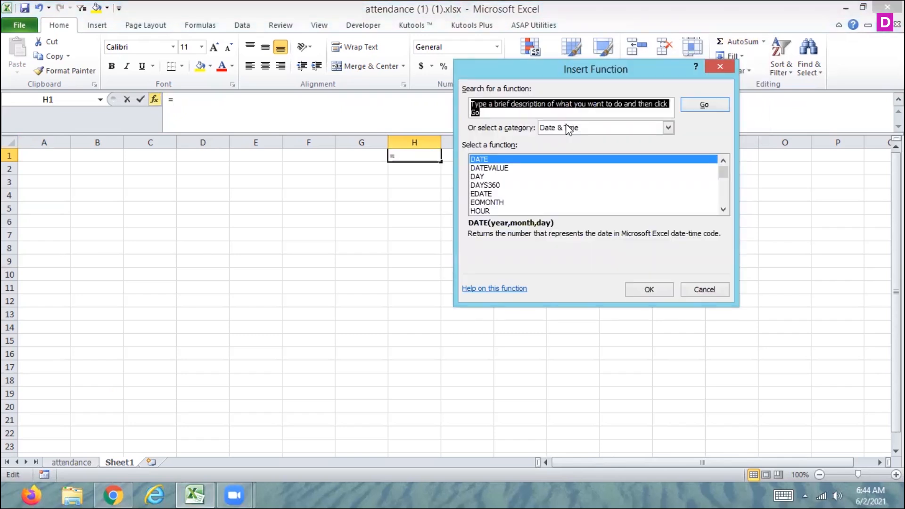
{"action": "key", "text": "Down"}
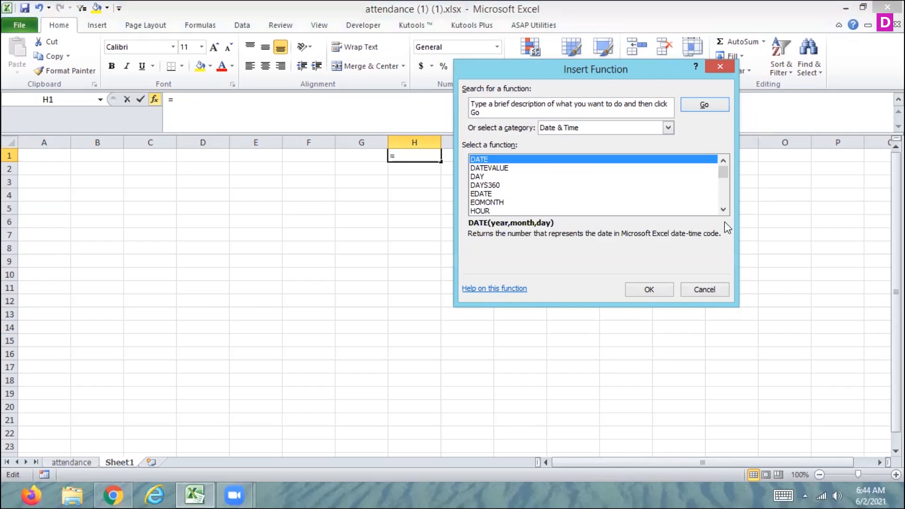
{"action": "left_click", "coordinate": [723, 210]}
{"action": "left_click", "coordinate": [723, 209]}
{"action": "left_click", "coordinate": [723, 209]}
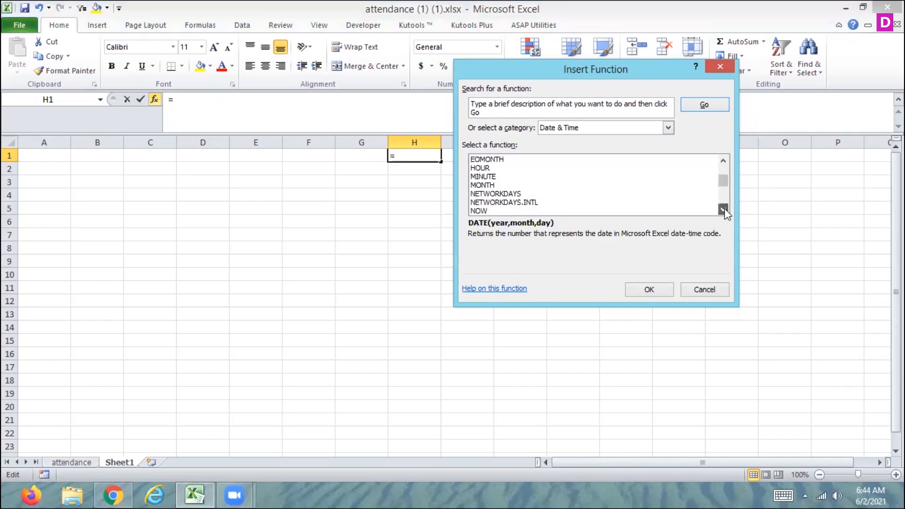
{"action": "left_click", "coordinate": [723, 209]}
{"action": "left_click", "coordinate": [723, 209]}
{"action": "left_click", "coordinate": [723, 209]}
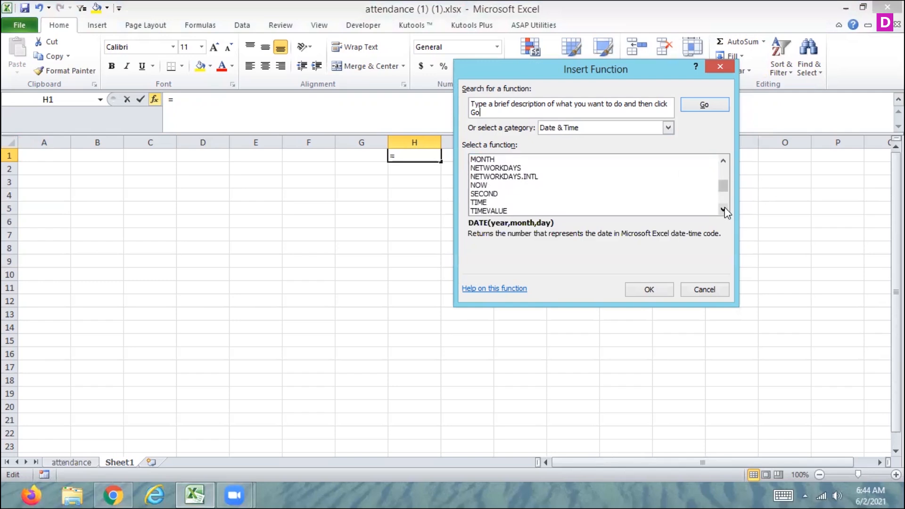
{"action": "left_click", "coordinate": [723, 209]}
{"action": "left_click", "coordinate": [723, 210]}
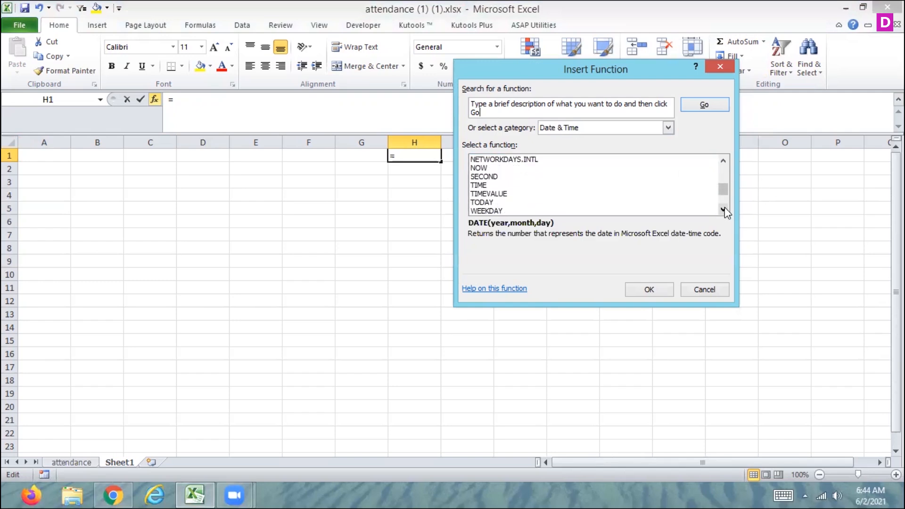
{"action": "left_click", "coordinate": [480, 186]}
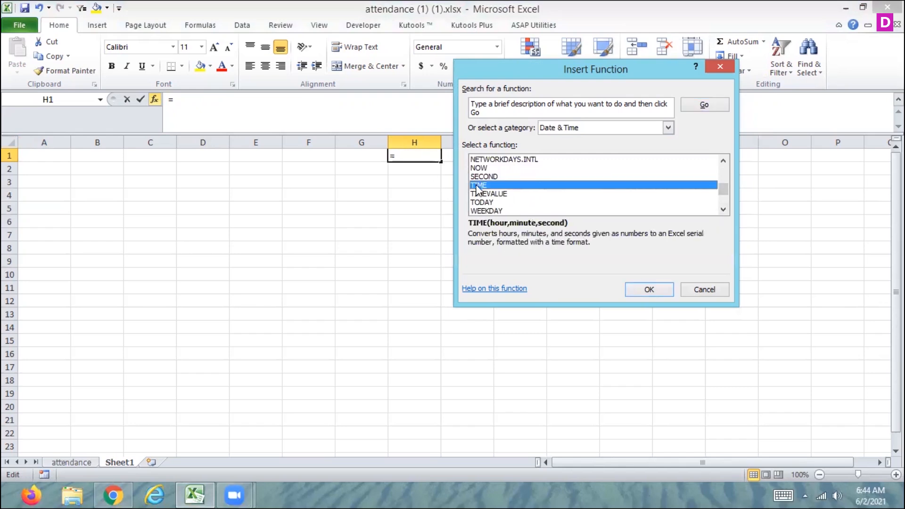
{"action": "left_click", "coordinate": [480, 194]}
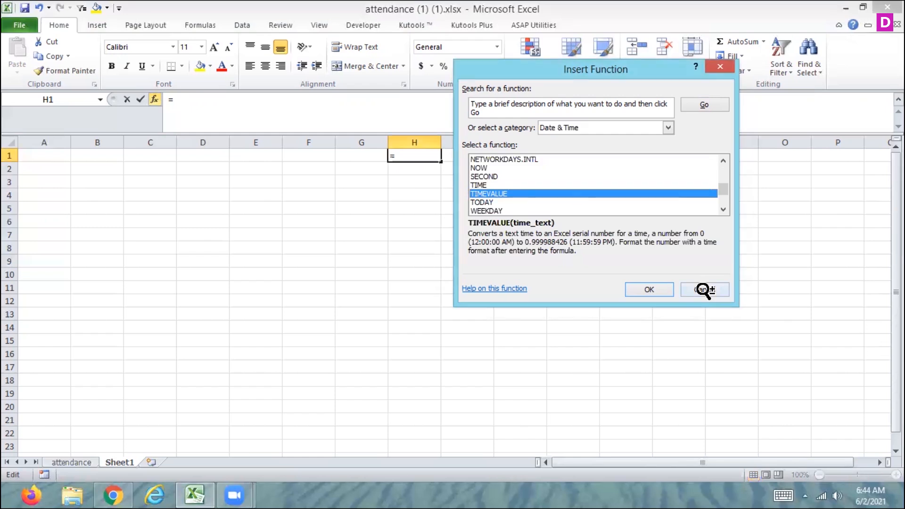
{"action": "scroll", "coordinate": [704, 290], "scroll_direction": "down", "scroll_amount": 1}
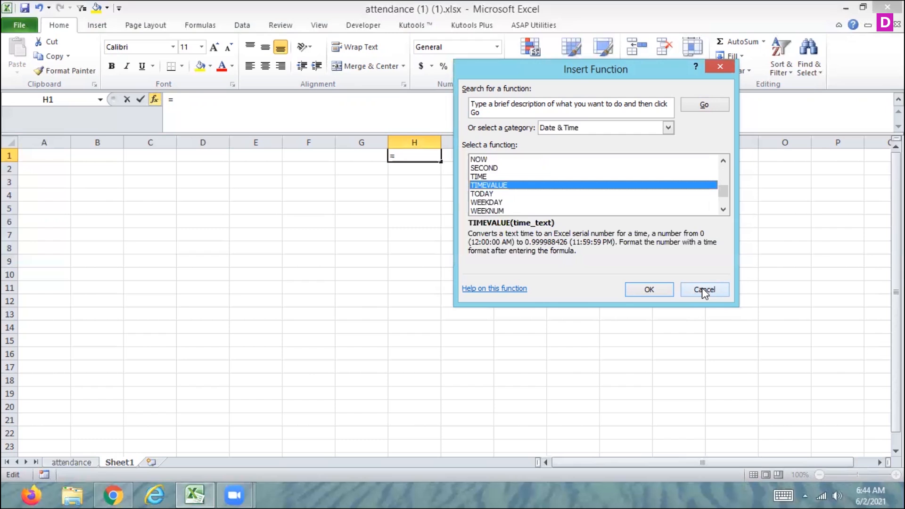
{"action": "left_click", "coordinate": [704, 290]}
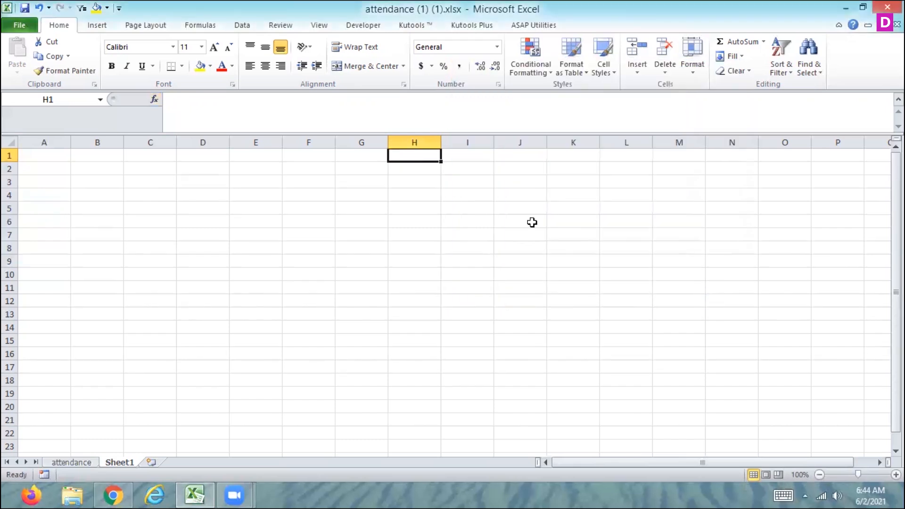
Step: Enter the formula =TIME(5,30,25) in cell A1
{"action": "key", "text": "Left"}
{"action": "key", "text": "Left"}
{"action": "key", "text": "Left"}
{"action": "key", "text": "Left"}
{"action": "key", "text": "Left"}
{"action": "key", "text": "Left"}
{"action": "key", "text": "Left"}
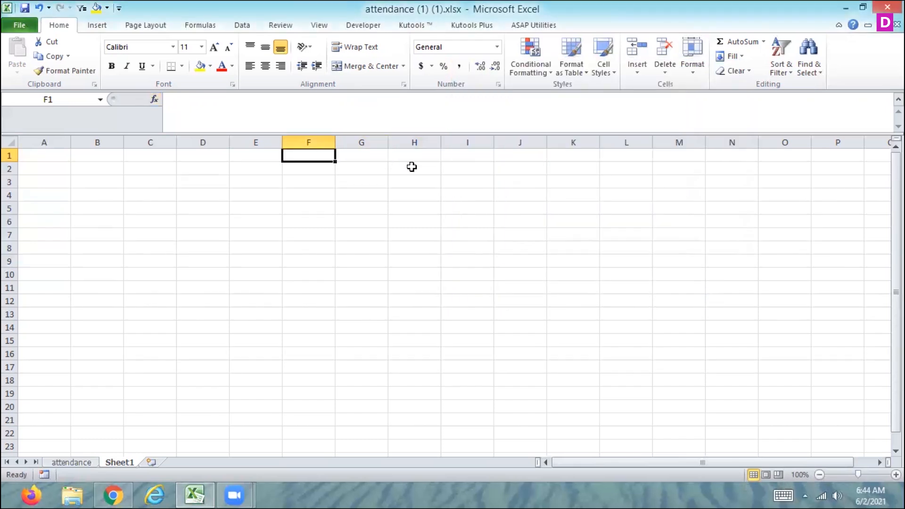
{"action": "type", "text": "="}
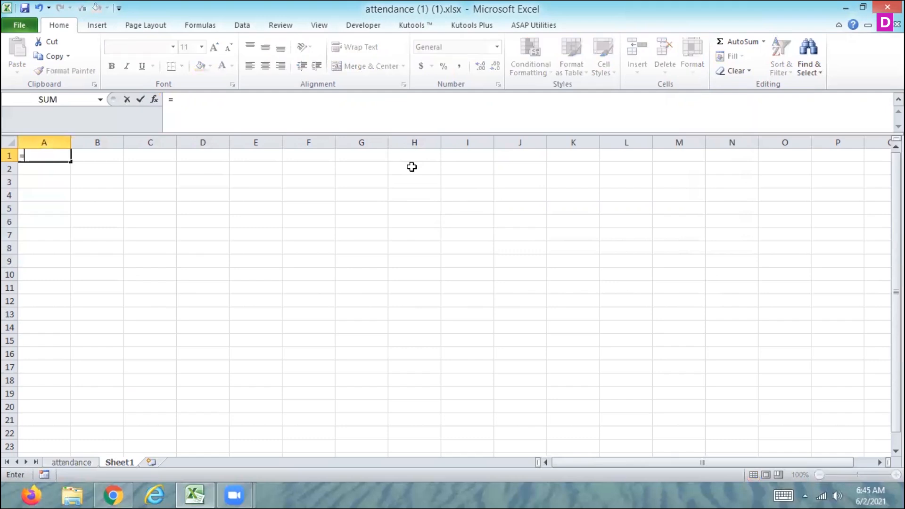
{"action": "type", "text": "time"}
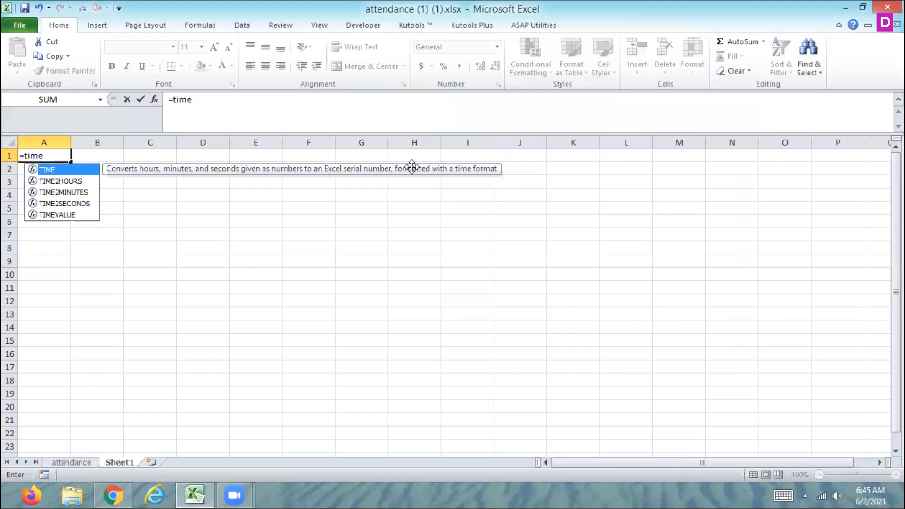
{"action": "type", "text": "("}
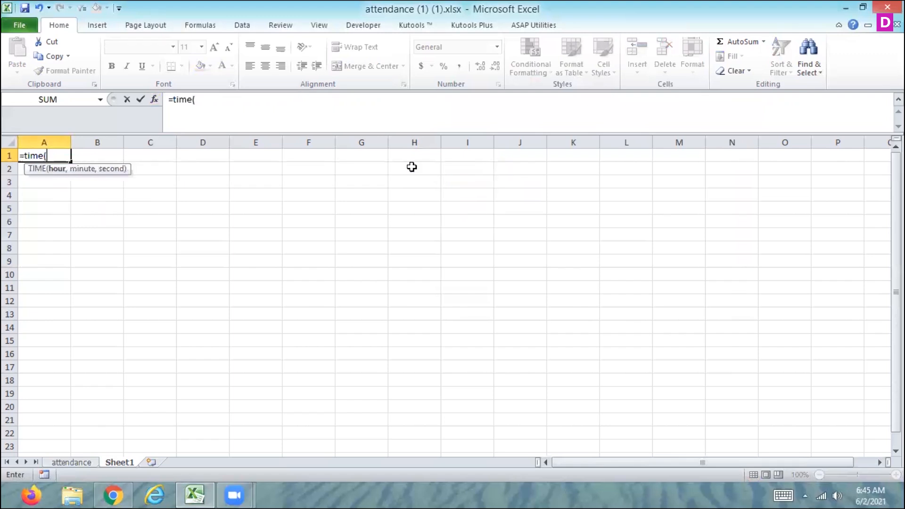
{"action": "type", "text": "5,30"}
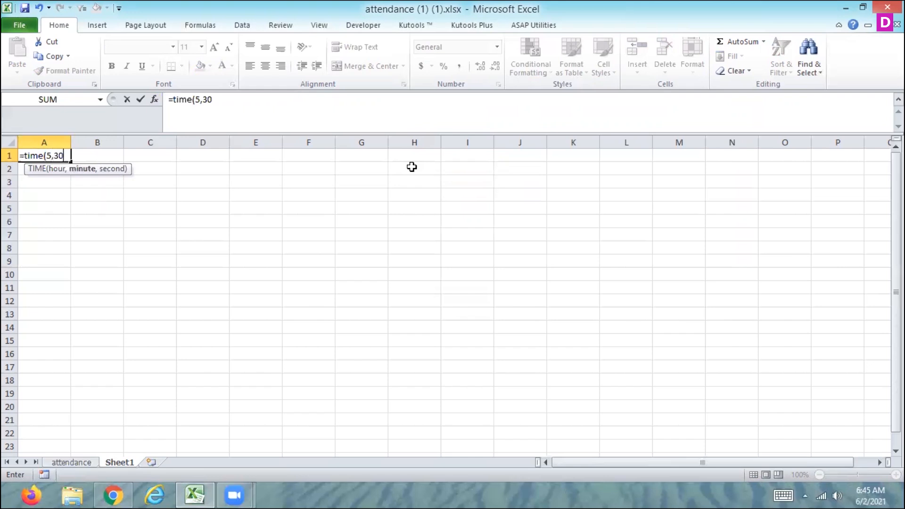
{"action": "type", "text": ",25"}
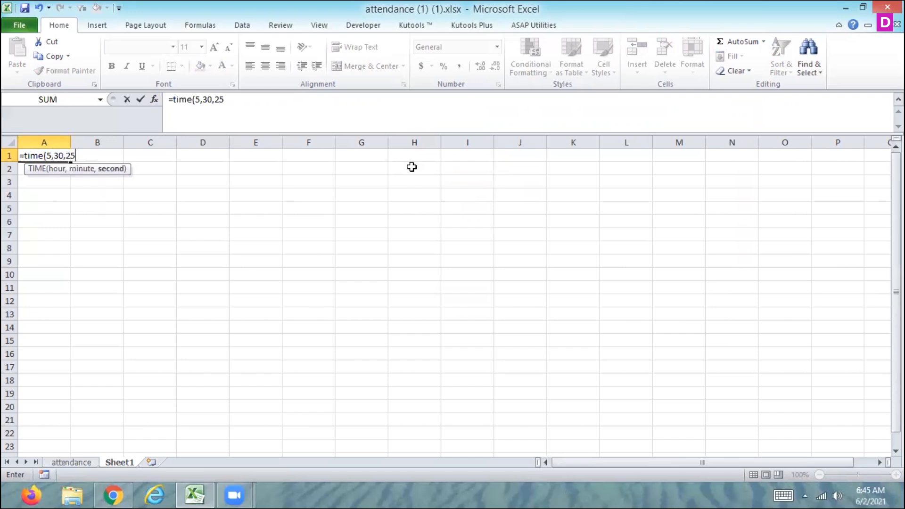
{"action": "type", "text": ")"}
{"action": "key", "text": "Return"}
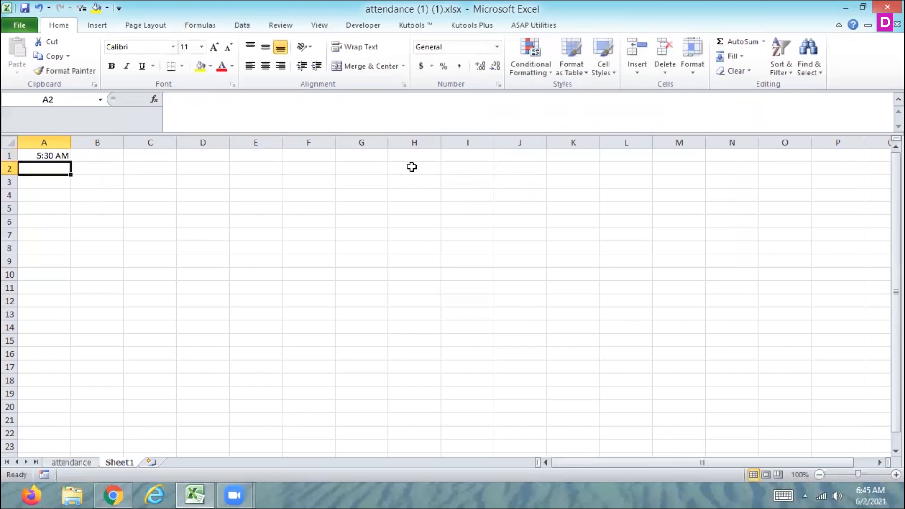
Step: Change the hour argument of the TIME formula in A1 to 23
{"action": "key", "text": "Up"}
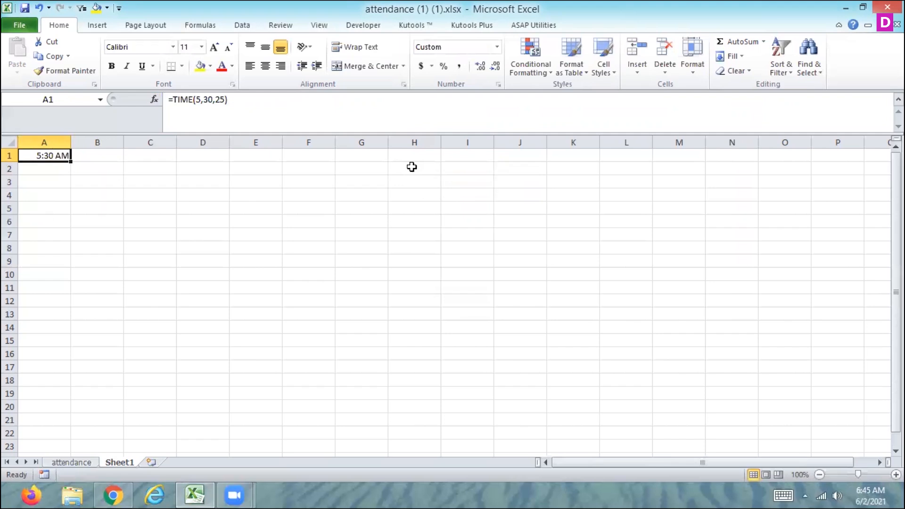
{"action": "left_click", "coordinate": [201, 100]}
{"action": "key", "text": "BackSpace"}
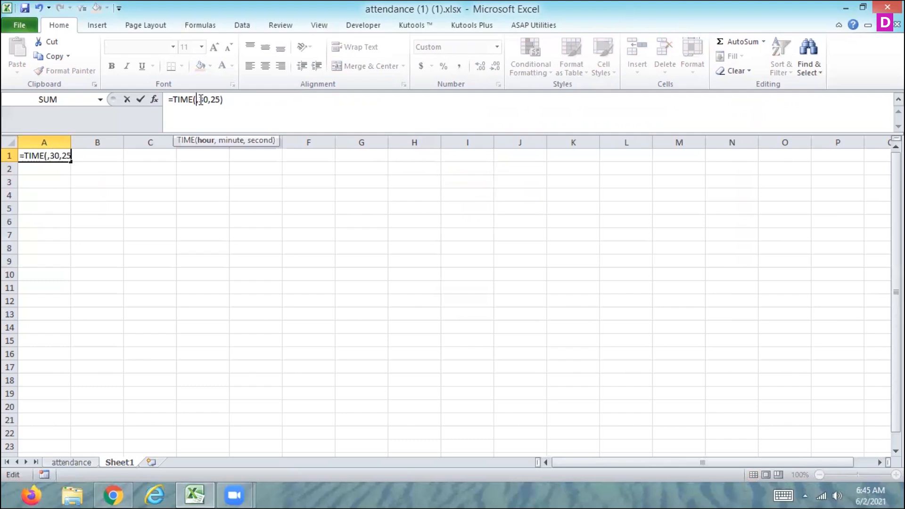
{"action": "type", "text": "23"}
{"action": "key", "text": "Return"}
{"action": "key", "text": "Up"}
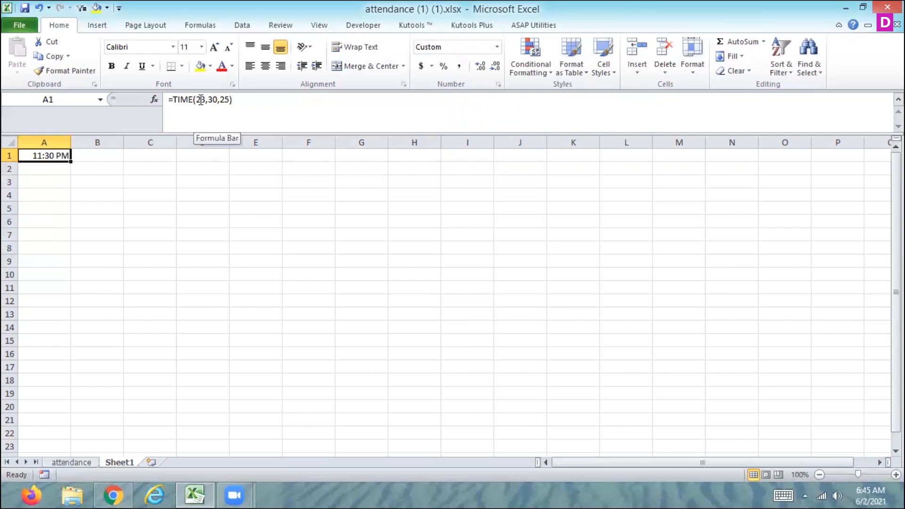
Step: Change the hour argument of the TIME formula in A1 to 29
{"action": "left_click", "coordinate": [204, 100]}
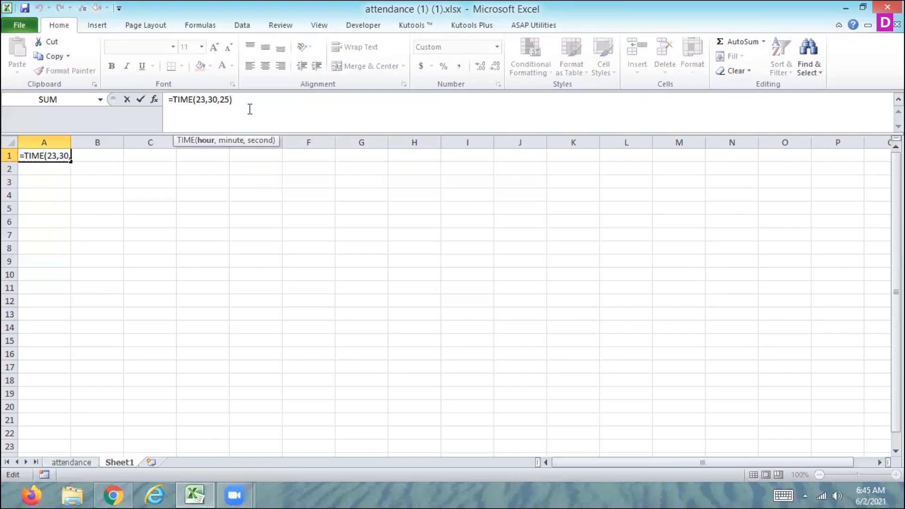
{"action": "key", "text": "BackSpace"}
{"action": "type", "text": "9"}
{"action": "key", "text": "Return"}
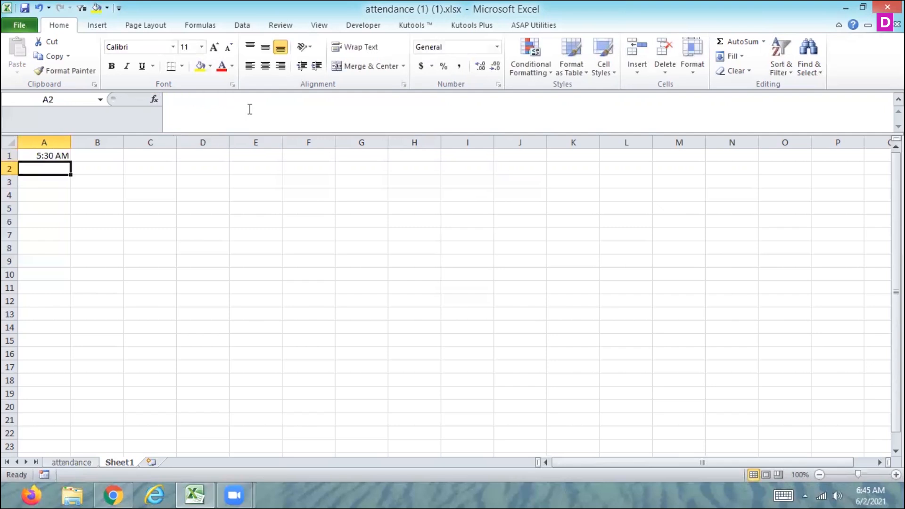
{"action": "key", "text": "Up"}
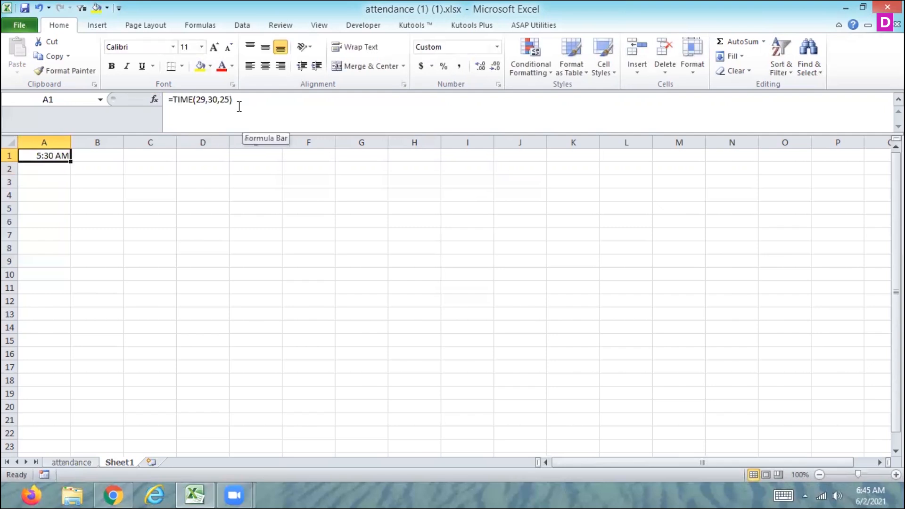
Step: Change the hour argument of the TIME formula in A1 to 21
{"action": "left_click", "coordinate": [206, 102]}
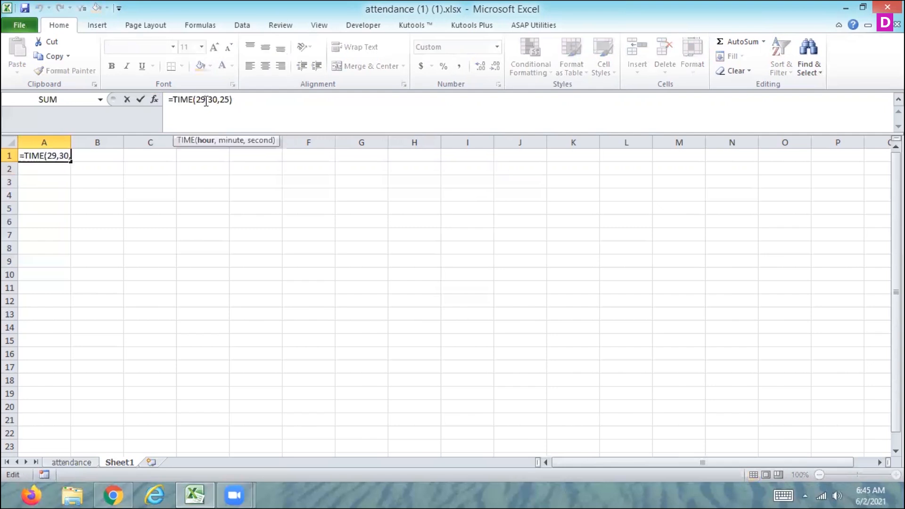
{"action": "key", "text": "BackSpace"}
{"action": "type", "text": "1"}
{"action": "key", "text": "Return"}
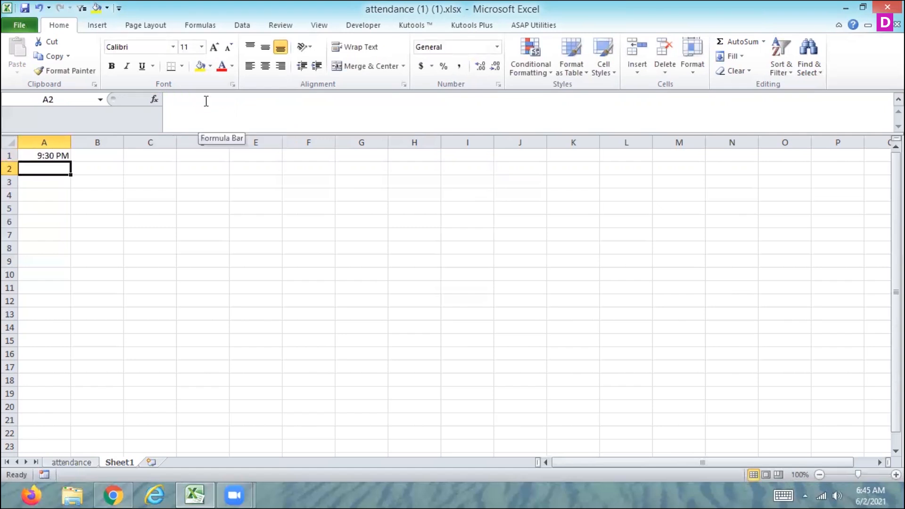
Step: Enter =TIMEVALUE(A1) in cell A2, picking TIMEVALUE from the function suggestions
{"action": "key", "text": "Up"}
{"action": "key", "text": "Down"}
{"action": "left_click", "coordinate": [206, 101]}
{"action": "type", "text": "=time"}
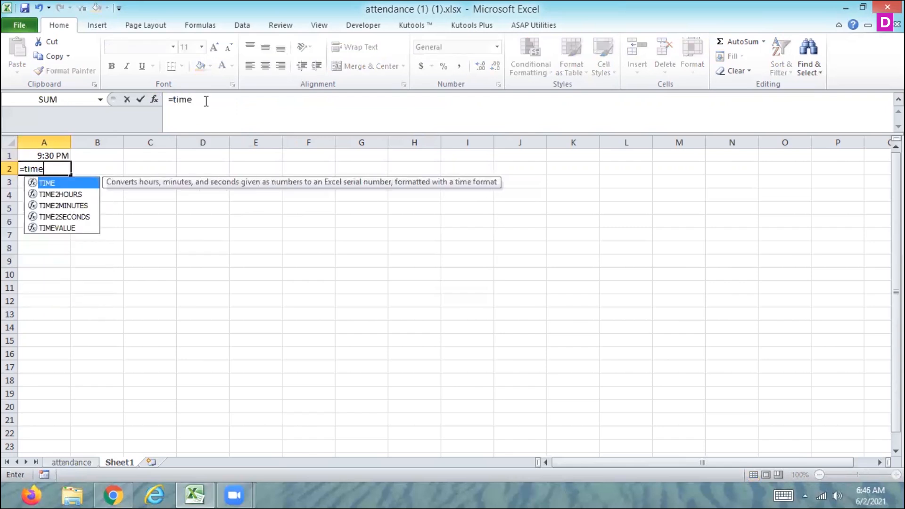
{"action": "key", "text": "Down"}
{"action": "key", "text": "Down"}
{"action": "key", "text": "Down"}
{"action": "key", "text": "Down"}
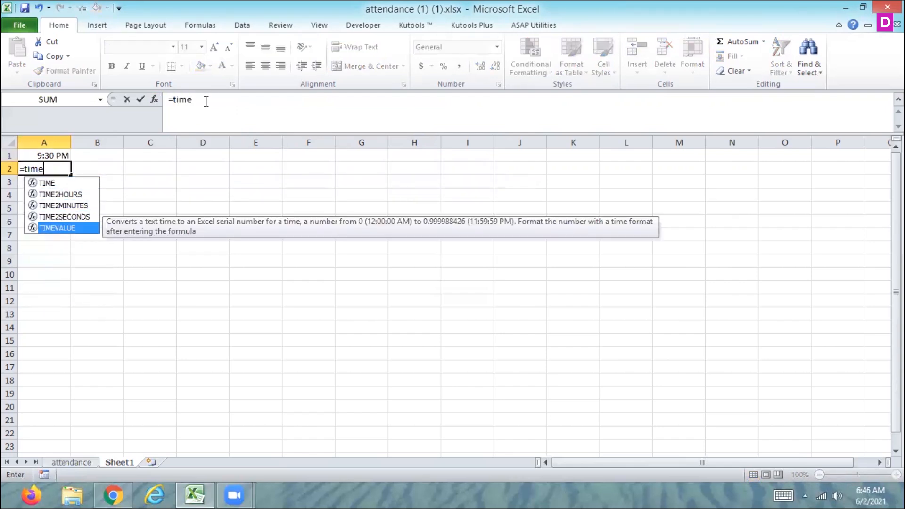
{"action": "double_click", "coordinate": [70, 227]}
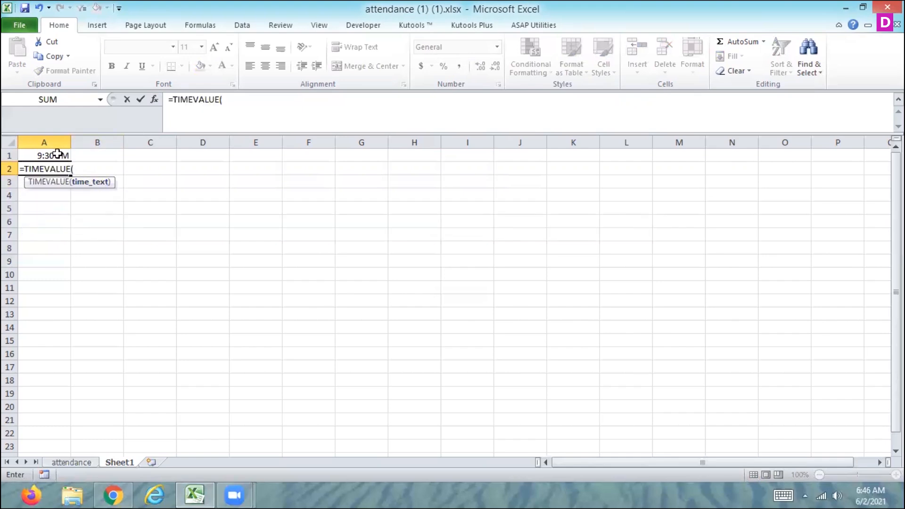
{"action": "left_click", "coordinate": [57, 154]}
{"action": "type", "text": ")"}
{"action": "key", "text": "Return"}
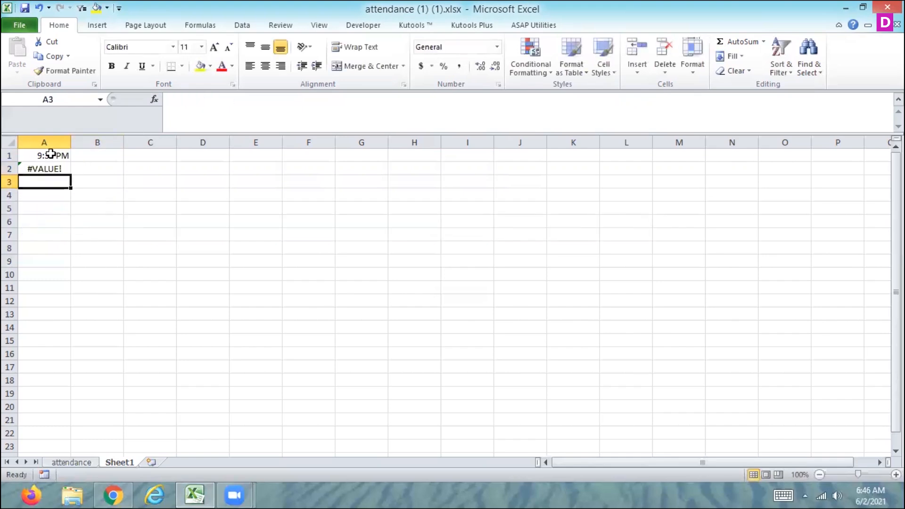
Step: Look up the TIMEVALUE function article in Excel Help and read through its syntax, remarks and examples
{"action": "key", "text": "Up"}
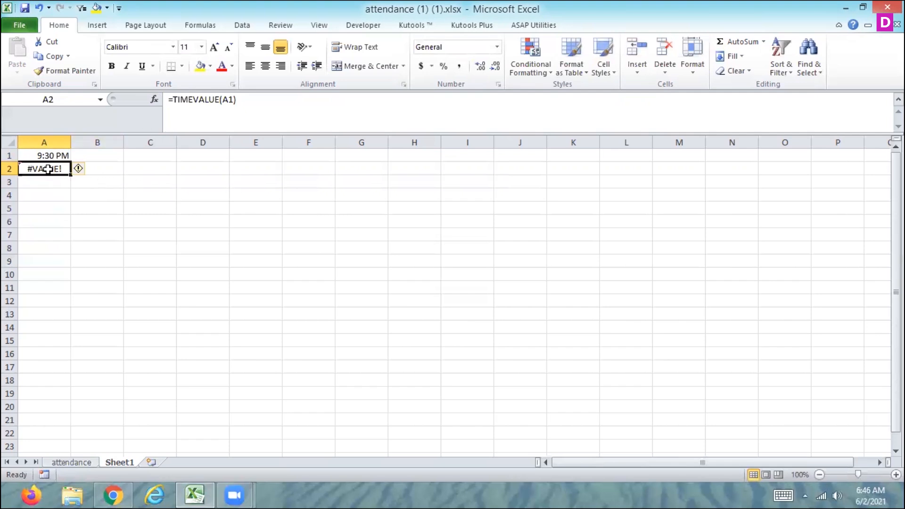
{"action": "key", "text": "F1"}
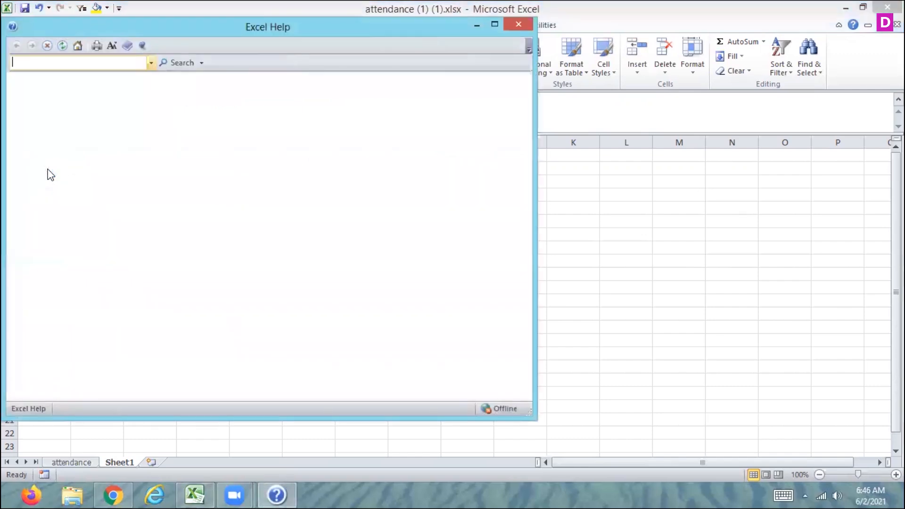
{"action": "type", "text": "time"}
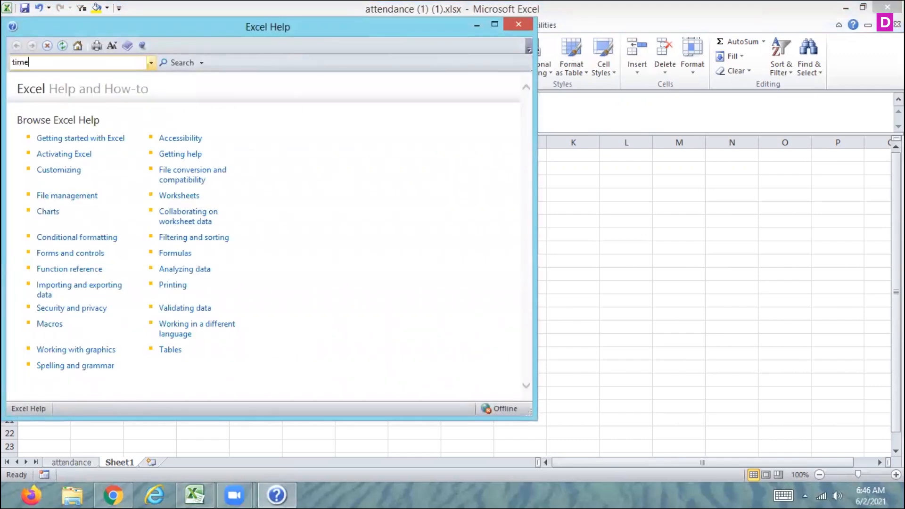
{"action": "type", "text": "value"}
{"action": "key", "text": "Return"}
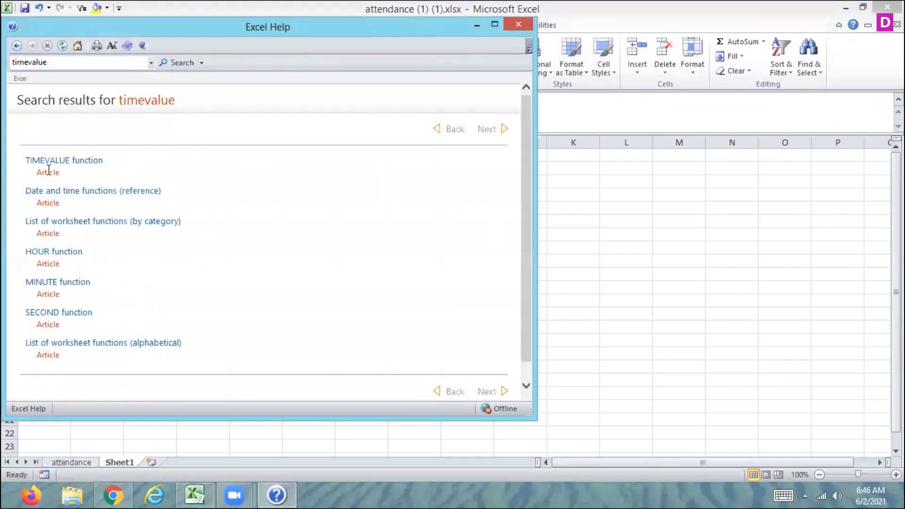
{"action": "left_click", "coordinate": [84, 160]}
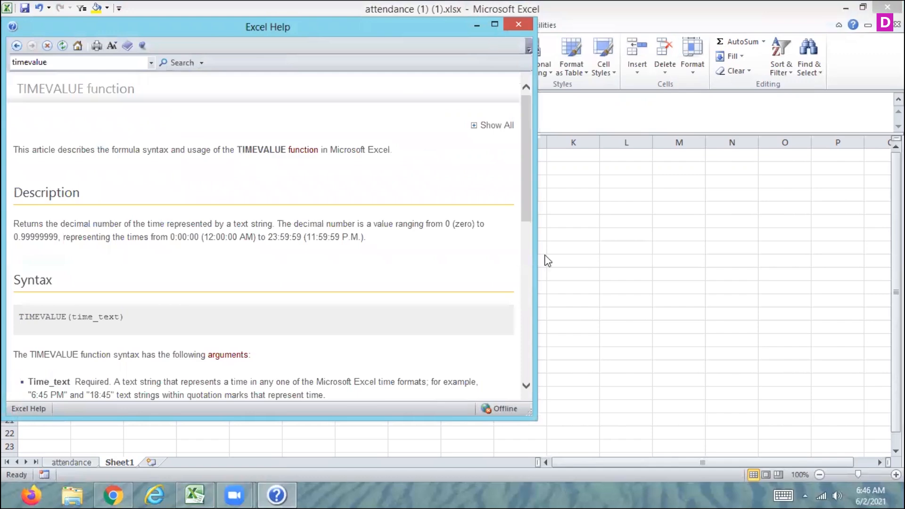
{"action": "left_click", "coordinate": [494, 24]}
{"action": "left_click_drag", "start_coordinate": [898, 165], "coordinate": [898, 311]}
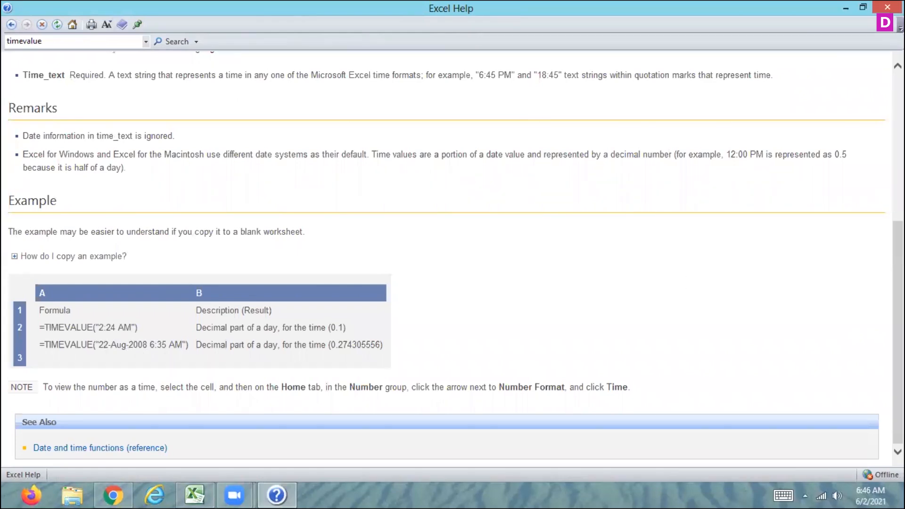
Step: Replace the formula in A2 with =TIMEVALUE("2:34 pm") and confirm it
{"action": "scroll", "coordinate": [898, 226], "scroll_direction": "up", "scroll_amount": 4}
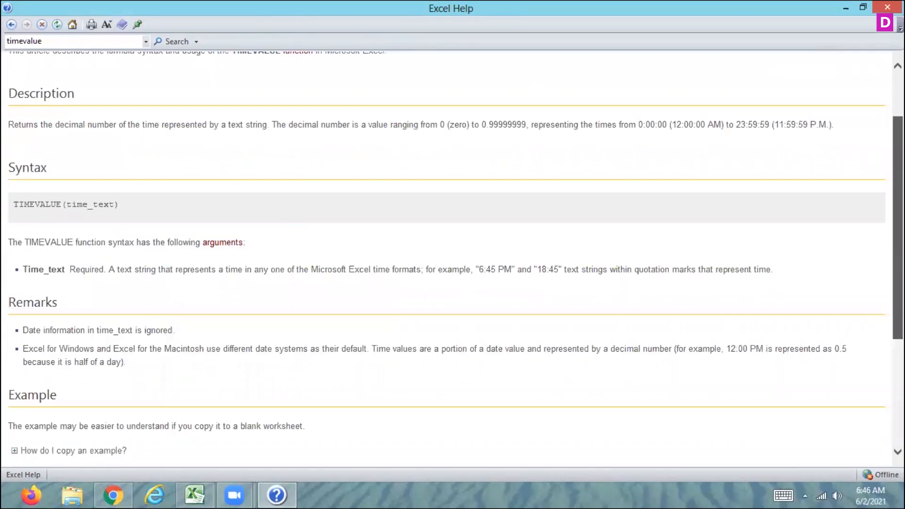
{"action": "scroll", "coordinate": [287, 144], "scroll_direction": "up", "scroll_amount": 2}
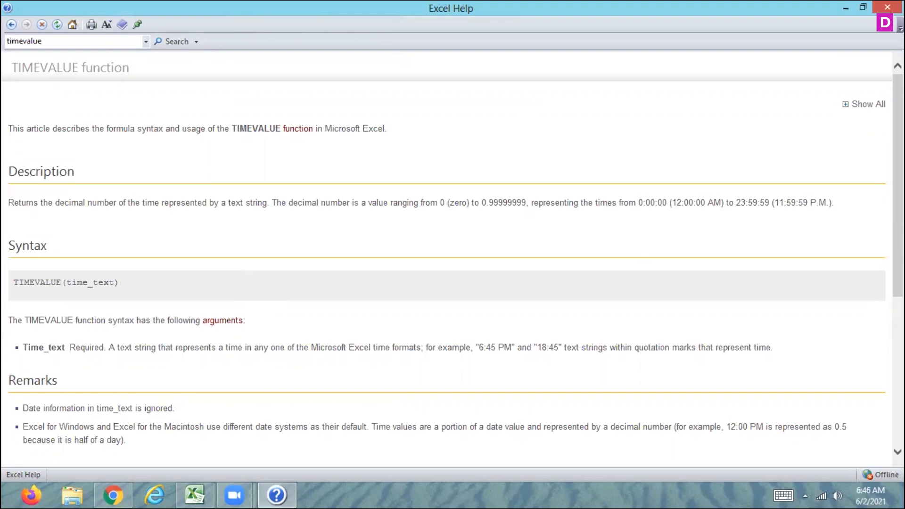
{"action": "scroll", "coordinate": [452, 259], "scroll_direction": "down", "scroll_amount": 5}
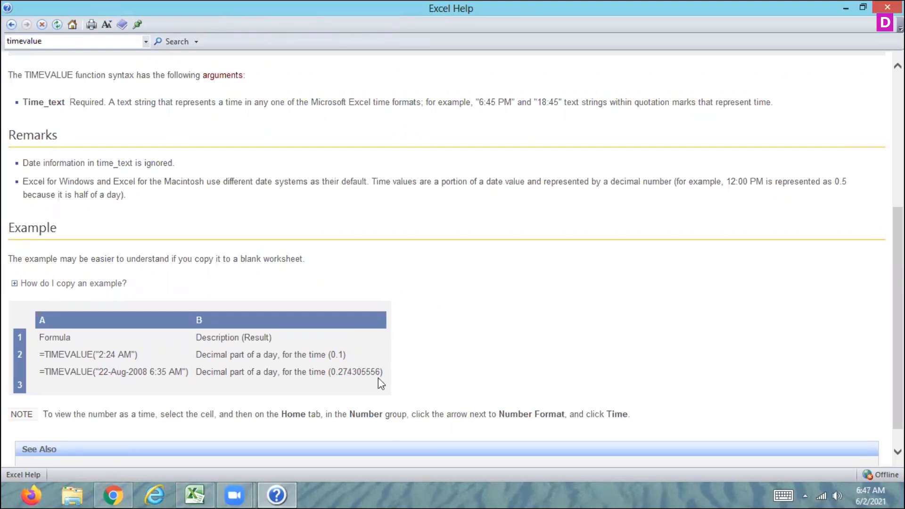
{"action": "left_click", "coordinate": [192, 490]}
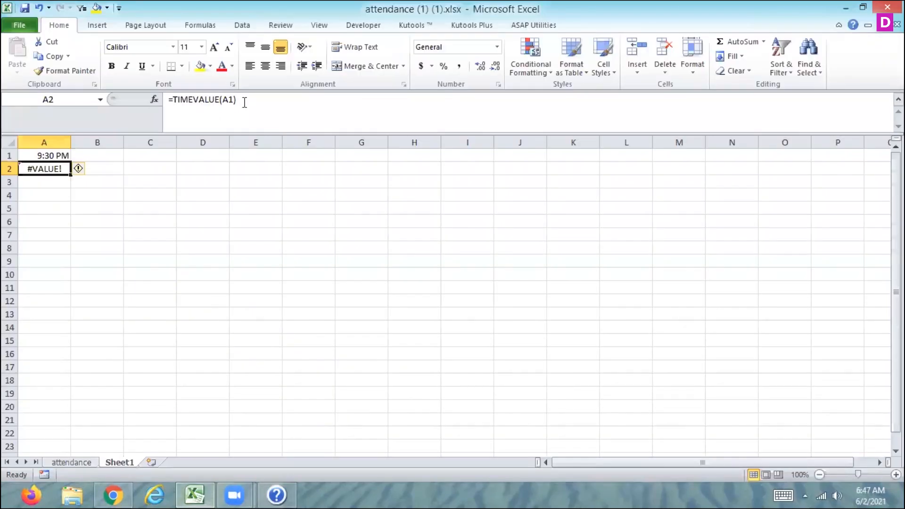
{"action": "left_click", "coordinate": [235, 100]}
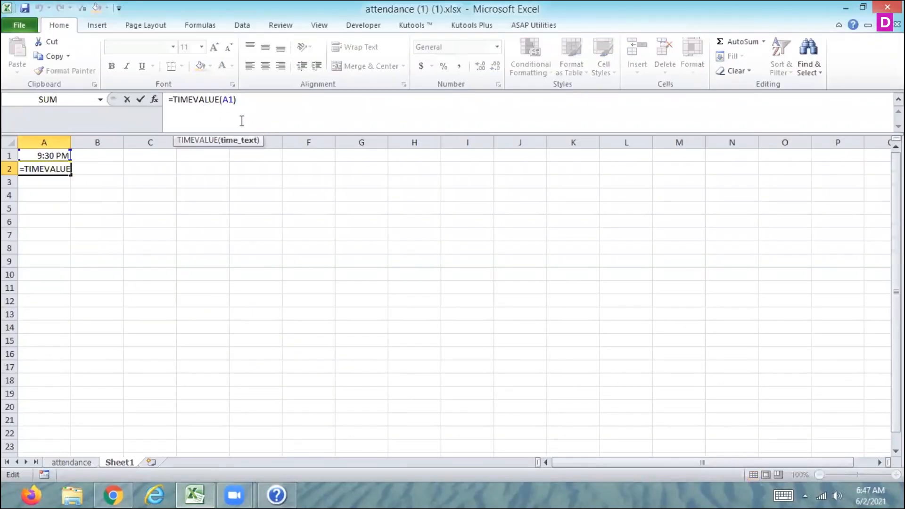
{"action": "key", "text": "BackSpace"}
{"action": "key", "text": "BackSpace"}
{"action": "type", "text": "\""}
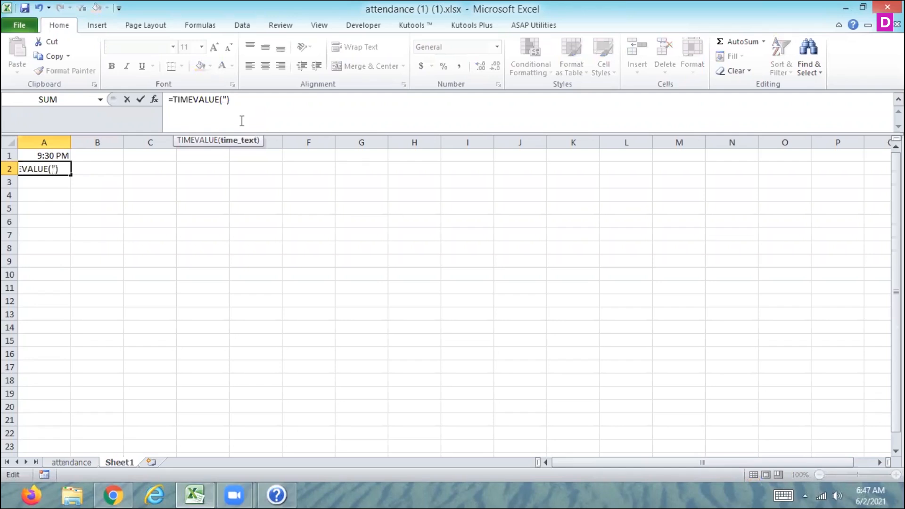
{"action": "type", "text": "2:34 pm"}
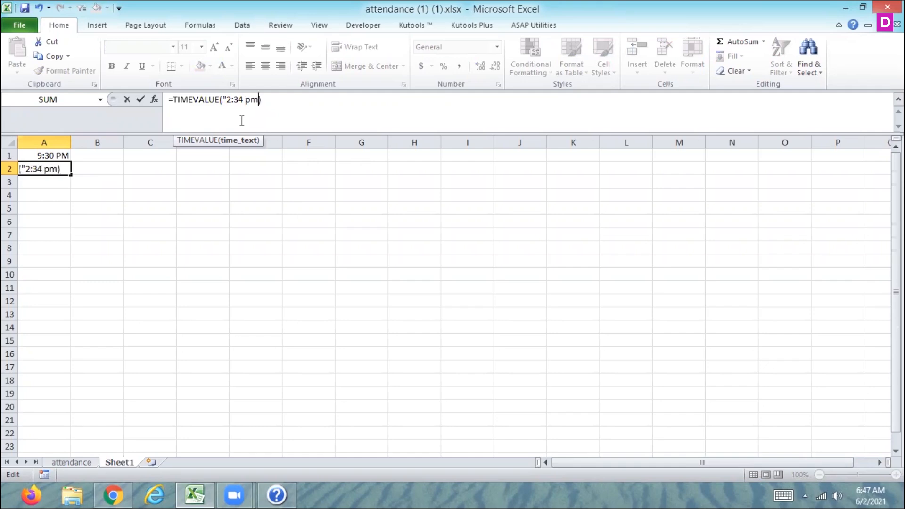
{"action": "type", "text": "\""}
{"action": "key", "text": "ctrl+Return"}
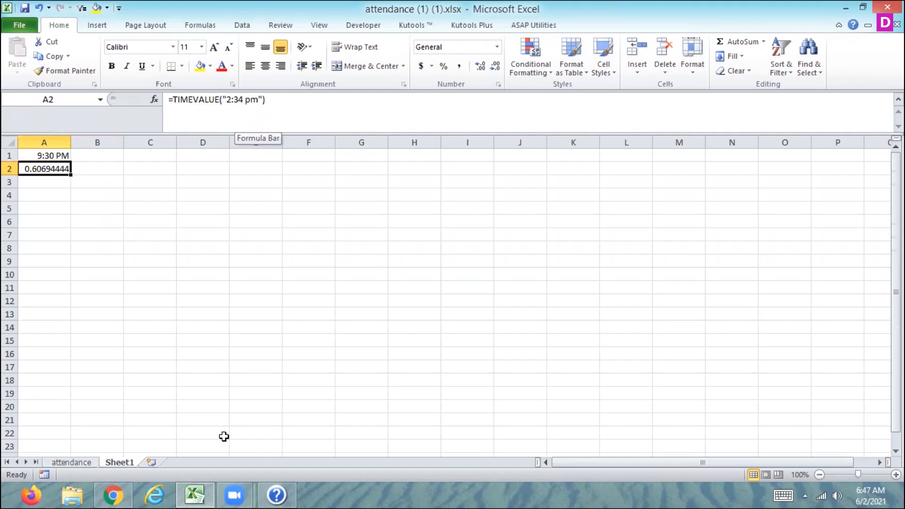
Step: Close the Excel Help window and clear cells A1 and A2 on Sheet1
{"action": "left_click", "coordinate": [283, 494]}
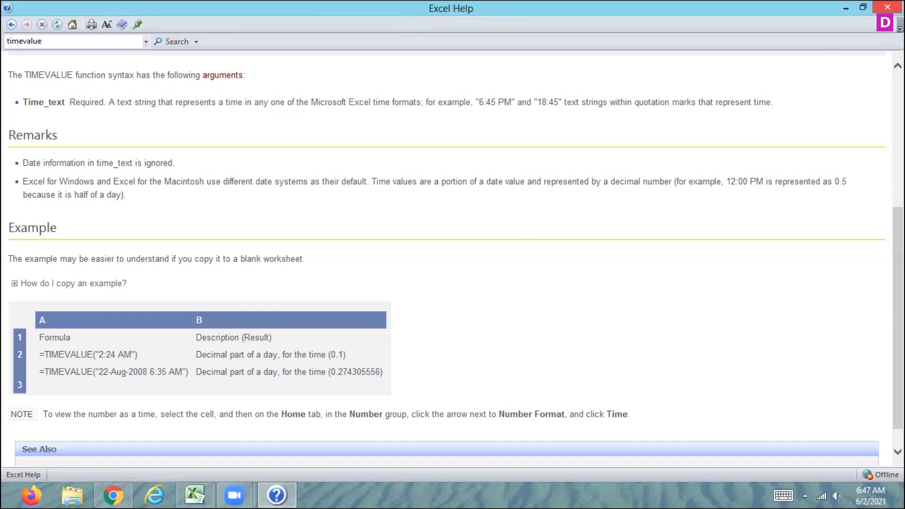
{"action": "left_click", "coordinate": [887, 6]}
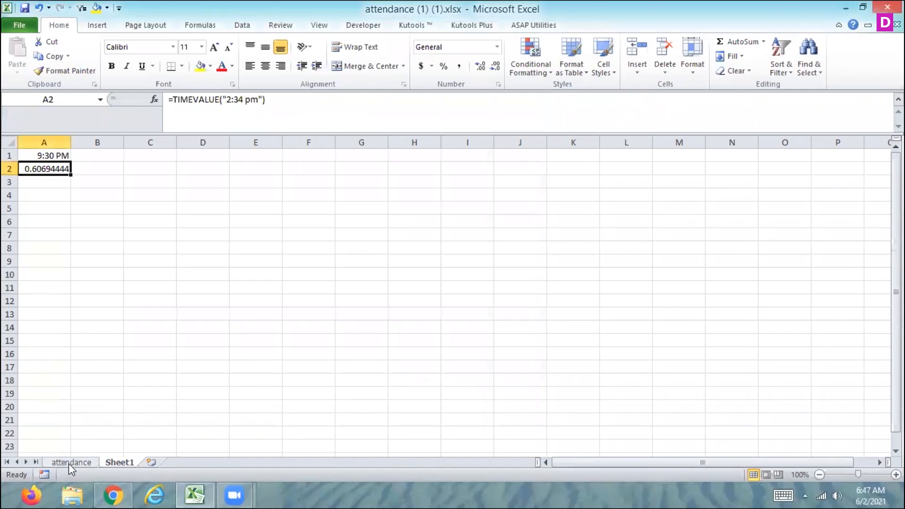
{"action": "left_click_drag", "start_coordinate": [34, 155], "coordinate": [35, 169]}
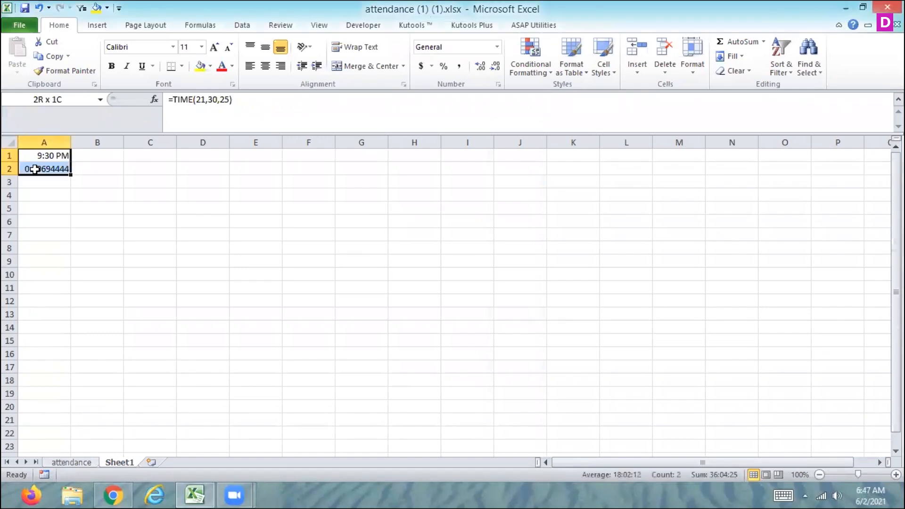
{"action": "key", "text": "Up"}
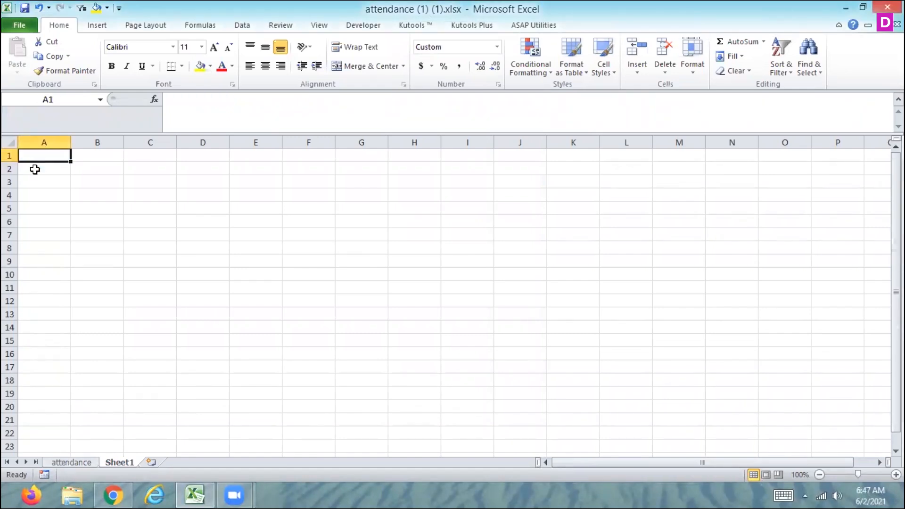
{"action": "key", "text": "Down"}
{"action": "key", "text": "Down"}
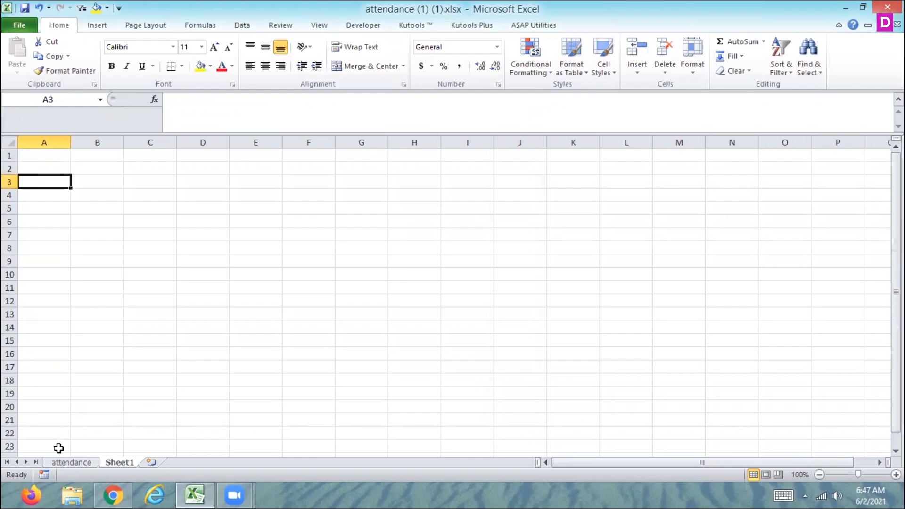
Step: Switch to the attendance sheet and step through the first employee's row of daily times and summary columns
{"action": "left_click", "coordinate": [58, 466]}
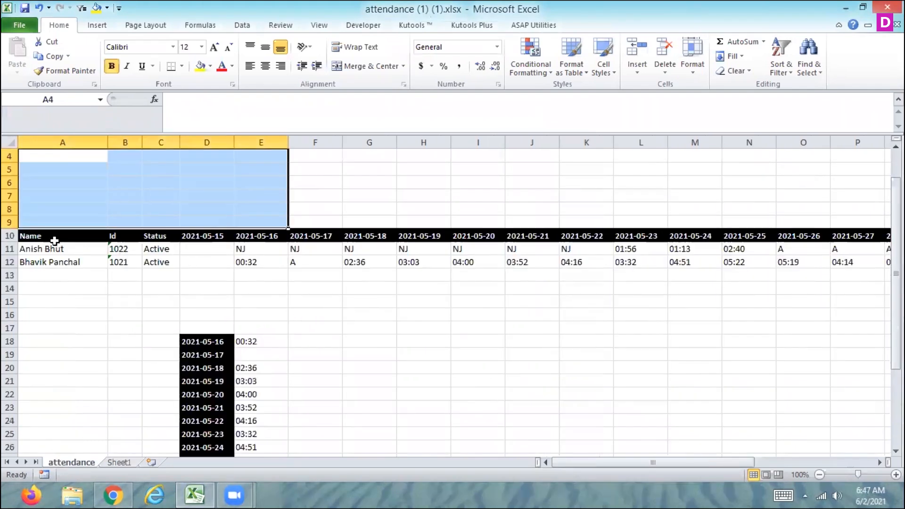
{"action": "left_click", "coordinate": [57, 254]}
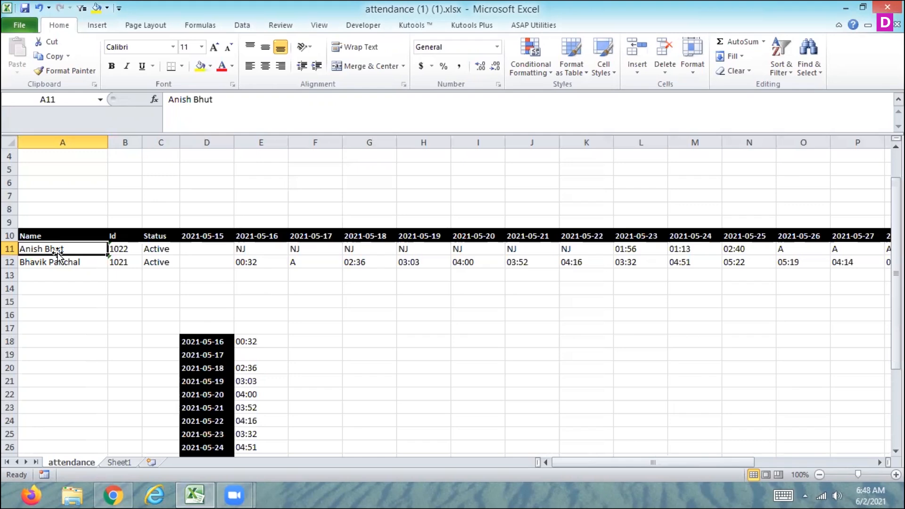
{"action": "key", "text": "Right"}
{"action": "key", "text": "Right"}
{"action": "key", "text": "Right"}
{"action": "key", "text": "Right"}
{"action": "key", "text": "Right"}
{"action": "key", "text": "Right"}
{"action": "key", "text": "Right"}
{"action": "key", "text": "Right"}
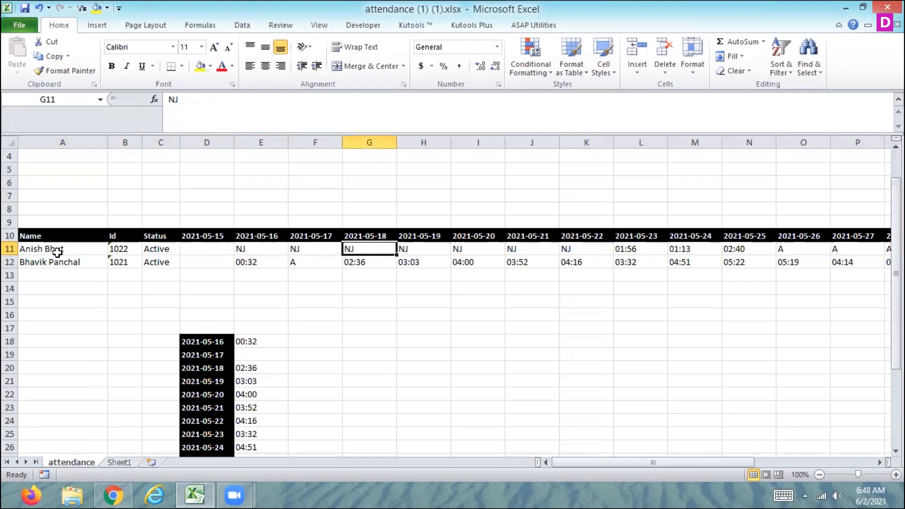
{"action": "key", "text": "Right"}
{"action": "key", "text": "Right"}
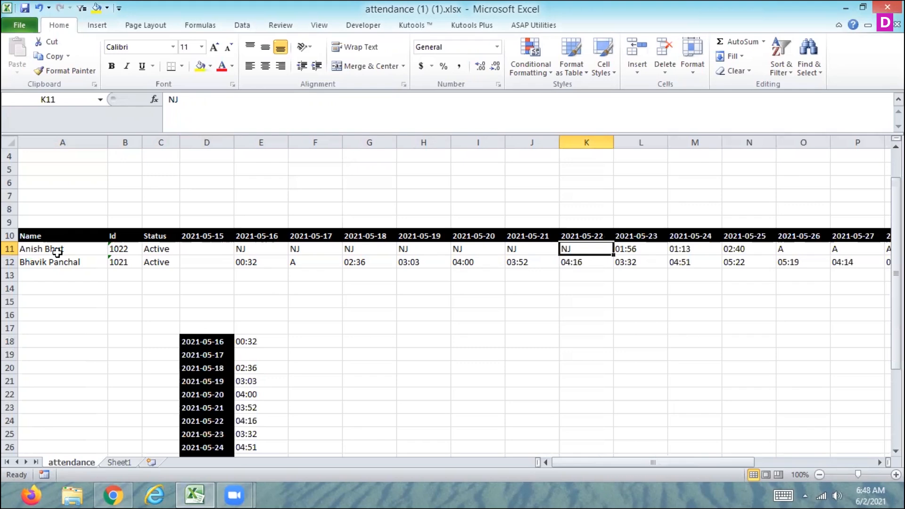
{"action": "key", "text": "Right"}
{"action": "key", "text": "Right"}
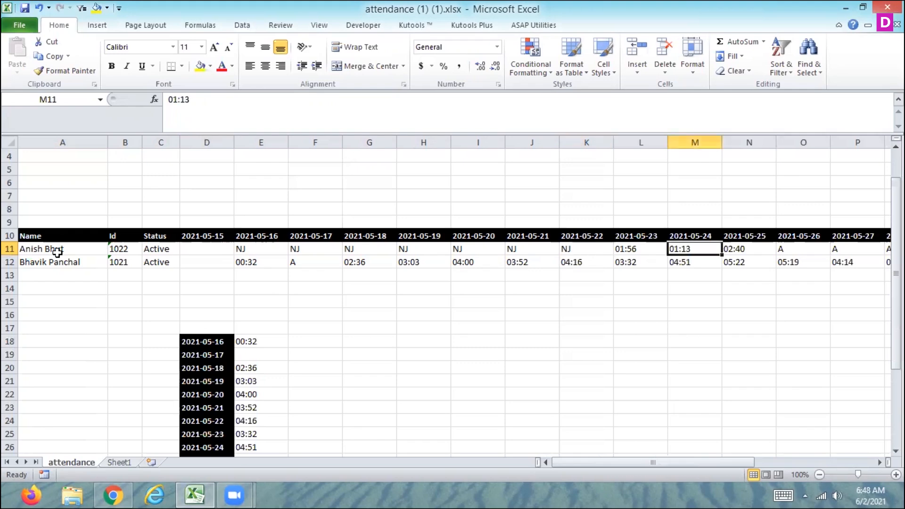
{"action": "key", "text": "Right"}
{"action": "key", "text": "Right"}
{"action": "key", "text": "Right"}
{"action": "key", "text": "Right"}
{"action": "key", "text": "Right"}
{"action": "key", "text": "Right"}
{"action": "key", "text": "Right"}
{"action": "key", "text": "Right"}
{"action": "key", "text": "Right"}
{"action": "key", "text": "Right"}
{"action": "key", "text": "Right"}
{"action": "key", "text": "Right"}
{"action": "key", "text": "Right"}
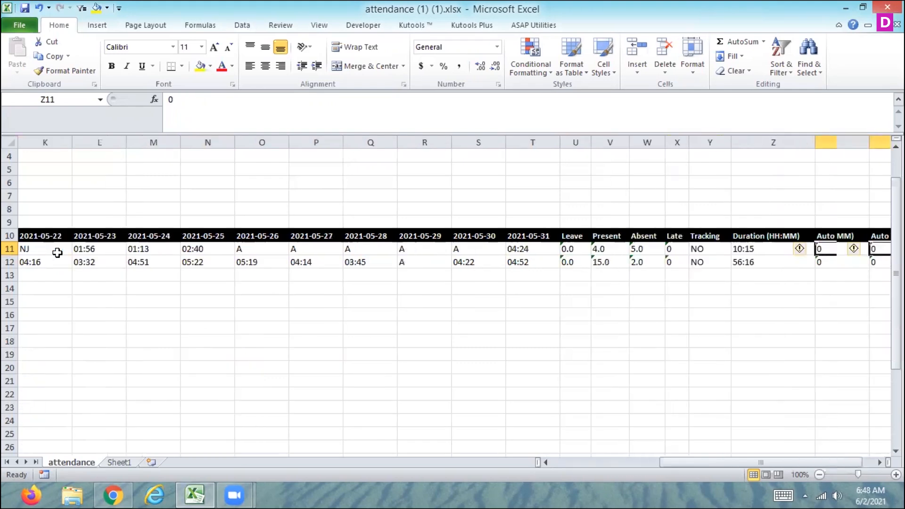
{"action": "key", "text": "Right"}
{"action": "key", "text": "Right"}
{"action": "key", "text": "Left"}
{"action": "key", "text": "Left"}
{"action": "key", "text": "Left"}
{"action": "key", "text": "Left"}
{"action": "key", "text": "Left"}
{"action": "key", "text": "Left"}
{"action": "key", "text": "Left"}
{"action": "key", "text": "Left"}
{"action": "key", "text": "Left"}
{"action": "key", "text": "Left"}
{"action": "key", "text": "Left"}
{"action": "key", "text": "Left"}
{"action": "key", "text": "Left"}
{"action": "key", "text": "Left"}
{"action": "key", "text": "Left"}
{"action": "key", "text": "Left"}
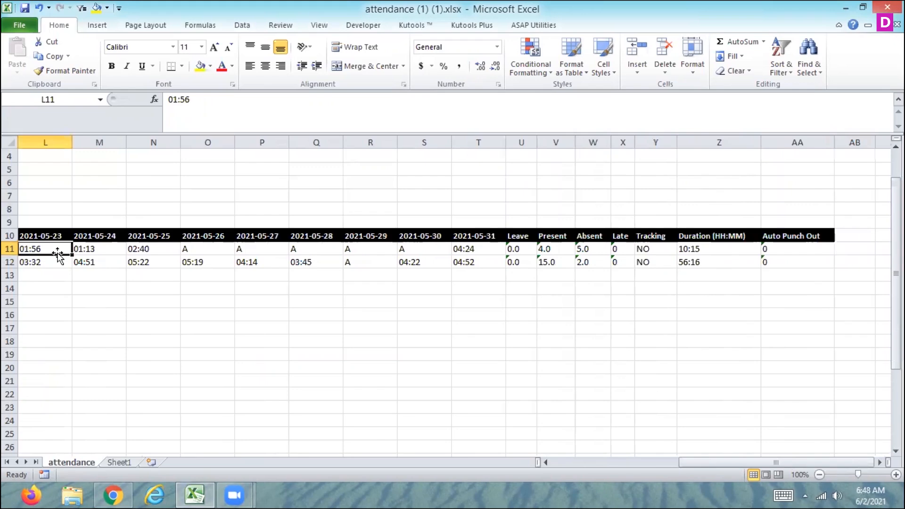
{"action": "key", "text": "Right"}
{"action": "key", "text": "Right"}
{"action": "key", "text": "Right"}
{"action": "key", "text": "Right"}
{"action": "key", "text": "Right"}
{"action": "key", "text": "Right"}
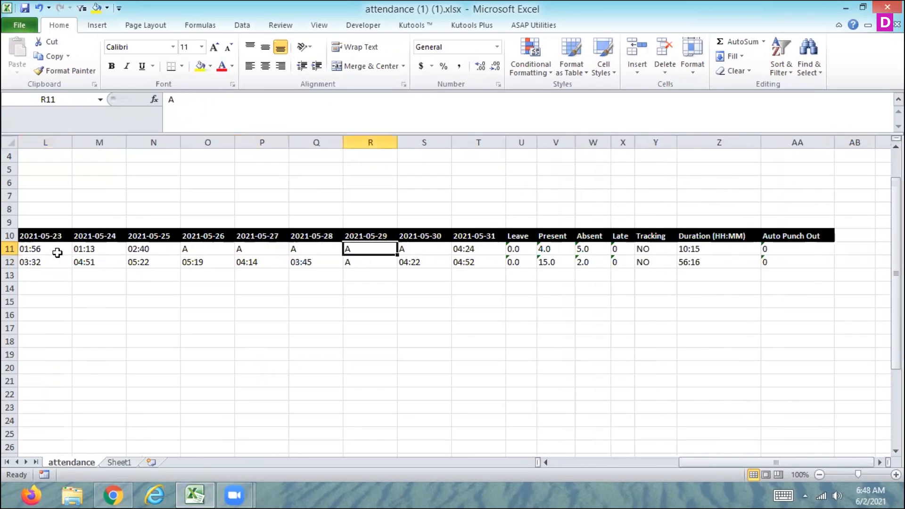
{"action": "key", "text": "Right"}
{"action": "key", "text": "Right"}
{"action": "key", "text": "Right"}
{"action": "key", "text": "Right"}
{"action": "key", "text": "Right"}
{"action": "key", "text": "Right"}
{"action": "key", "text": "Right"}
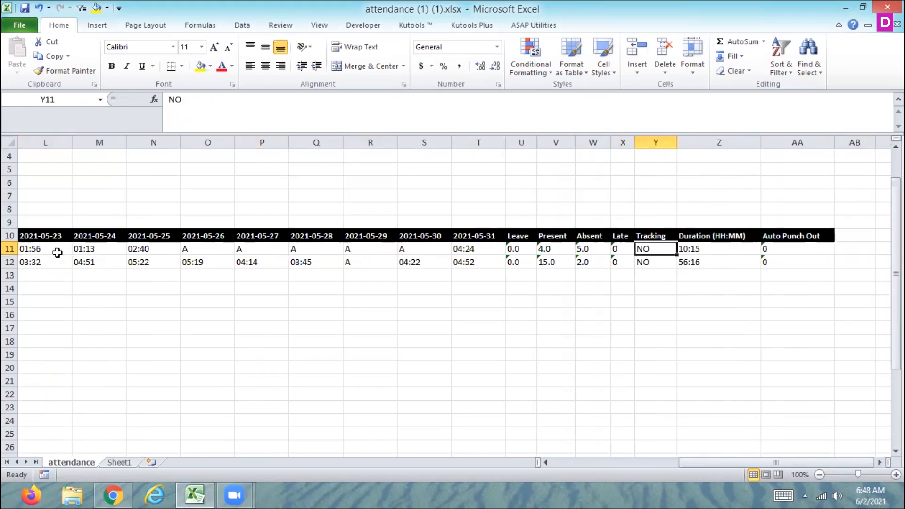
{"action": "key", "text": "Right"}
{"action": "key", "text": "Right"}
{"action": "key", "text": "Right"}
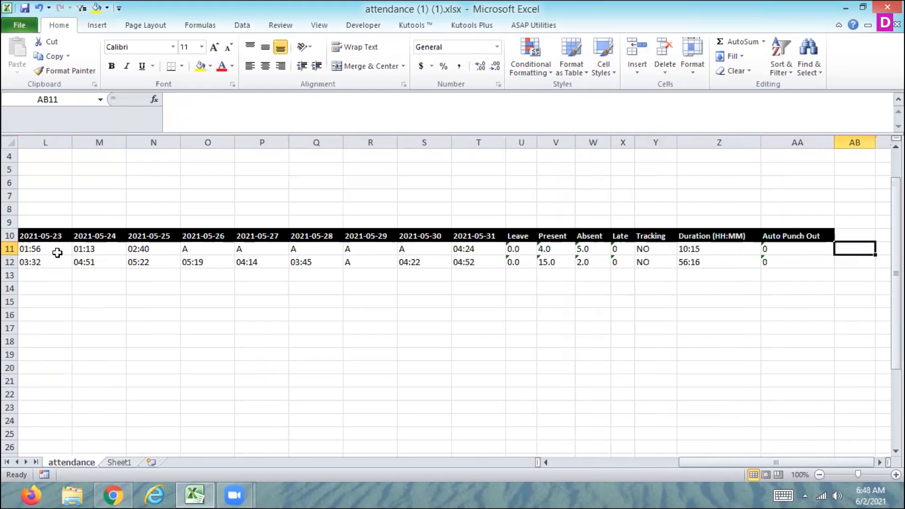
{"action": "key", "text": "Left"}
{"action": "key", "text": "Home"}
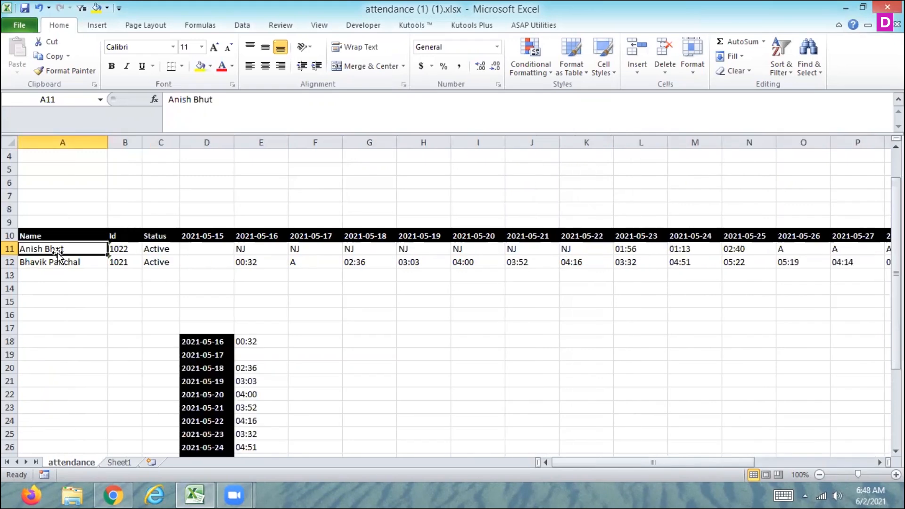
Step: Step through the second employee's row of daily times, Present, Absent, Late and Duration (HH:MM) columns
{"action": "key", "text": "Down"}
{"action": "key", "text": "Right"}
{"action": "key", "text": "Right"}
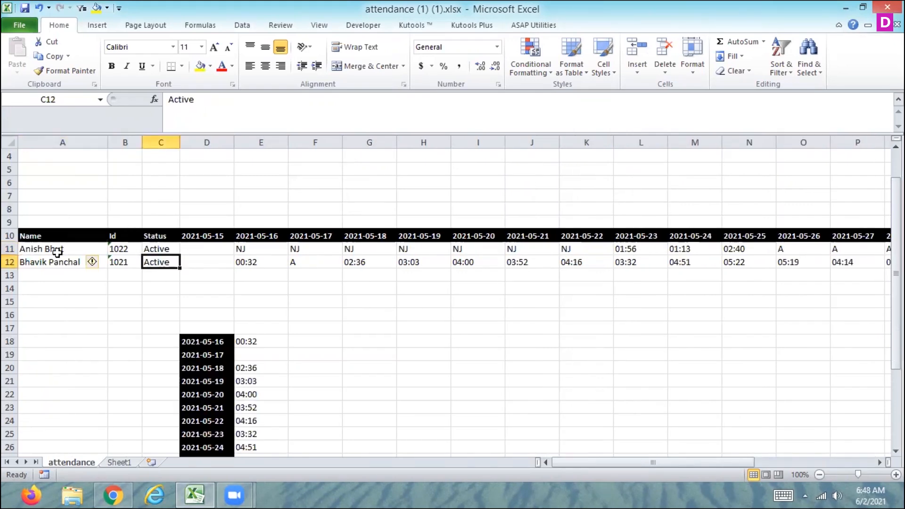
{"action": "key", "text": "Right"}
{"action": "key", "text": "Right"}
{"action": "key", "text": "Right"}
{"action": "key", "text": "Right"}
{"action": "key", "text": "Right"}
{"action": "key", "text": "Right"}
{"action": "key", "text": "Right"}
{"action": "key", "text": "Right"}
{"action": "key", "text": "Right"}
{"action": "key", "text": "Right"}
{"action": "key", "text": "Right"}
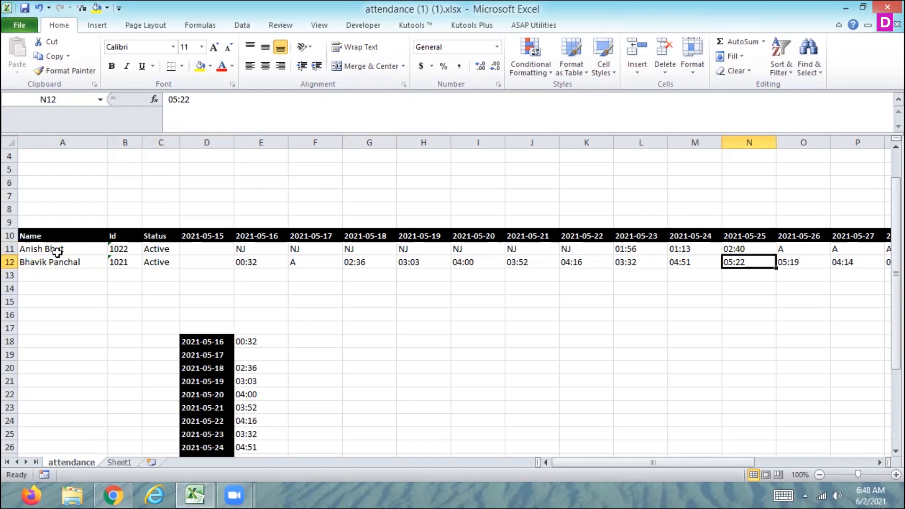
{"action": "key", "text": "Right"}
{"action": "key", "text": "Right"}
{"action": "key", "text": "Right"}
{"action": "key", "text": "Right"}
{"action": "key", "text": "Right"}
{"action": "key", "text": "Right"}
{"action": "key", "text": "Right"}
{"action": "key", "text": "Right"}
{"action": "key", "text": "Right"}
{"action": "key", "text": "Right"}
{"action": "key", "text": "Right"}
{"action": "key", "text": "Right"}
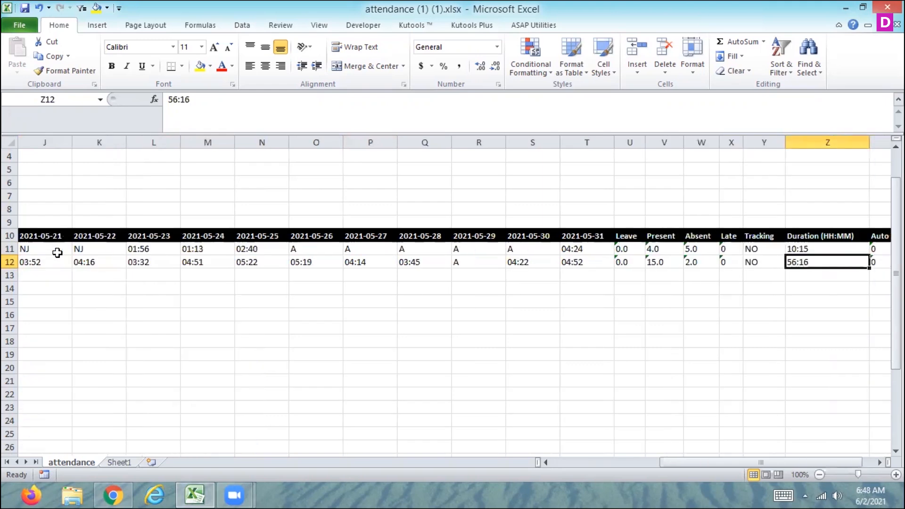
{"action": "key", "text": "Left"}
{"action": "key", "text": "Left"}
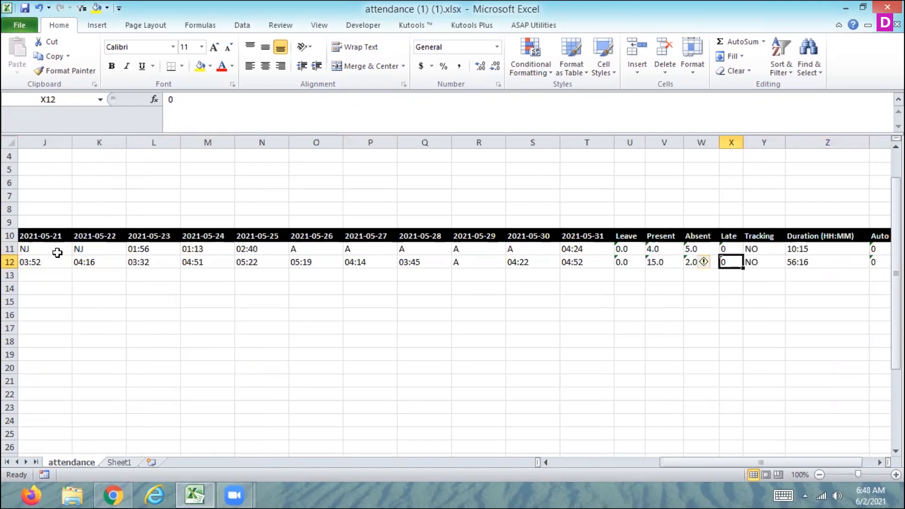
{"action": "key", "text": "Left"}
{"action": "key", "text": "Left"}
{"action": "key", "text": "Right"}
{"action": "key", "text": "Right"}
{"action": "key", "text": "Right"}
{"action": "key", "text": "Right"}
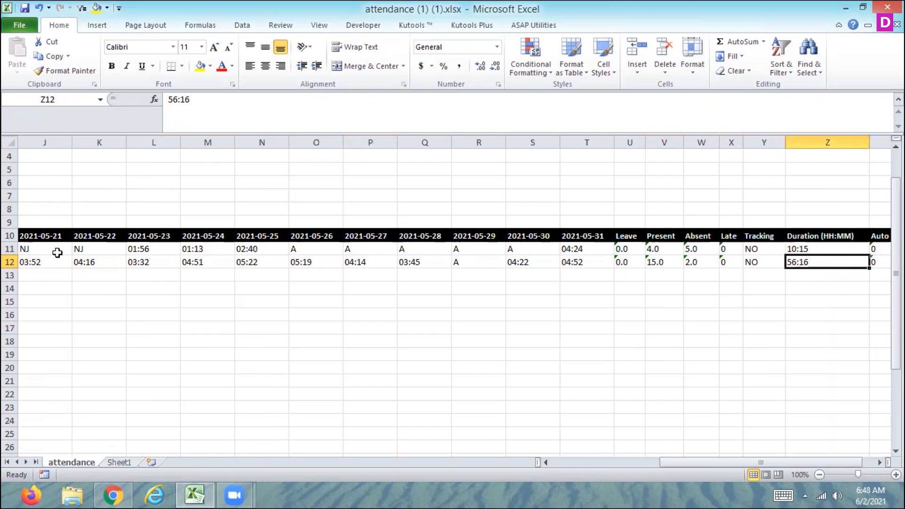
{"action": "key", "text": "Right"}
{"action": "key", "text": "Right"}
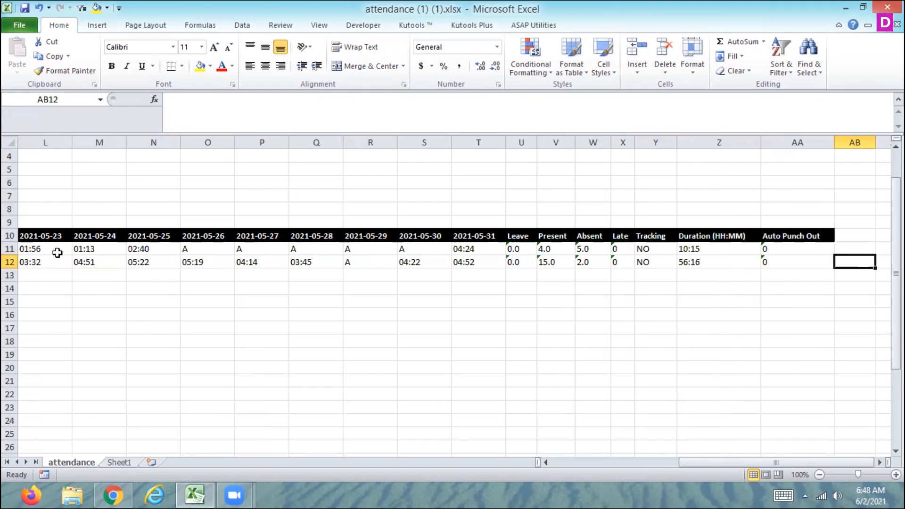
{"action": "key", "text": "Left"}
{"action": "key", "text": "Left"}
{"action": "key", "text": "Left"}
{"action": "key", "text": "Left"}
{"action": "key", "text": "Left"}
{"action": "key", "text": "Left"}
{"action": "key", "text": "Left"}
{"action": "key", "text": "Left"}
{"action": "key", "text": "Left"}
{"action": "key", "text": "Left"}
{"action": "key", "text": "Left"}
{"action": "key", "text": "Left"}
{"action": "key", "text": "Left"}
{"action": "key", "text": "Left"}
{"action": "key", "text": "Left"}
{"action": "key", "text": "Left"}
{"action": "key", "text": "Left"}
{"action": "key", "text": "Left"}
{"action": "key", "text": "Left"}
{"action": "key", "text": "Left"}
{"action": "key", "text": "Left"}
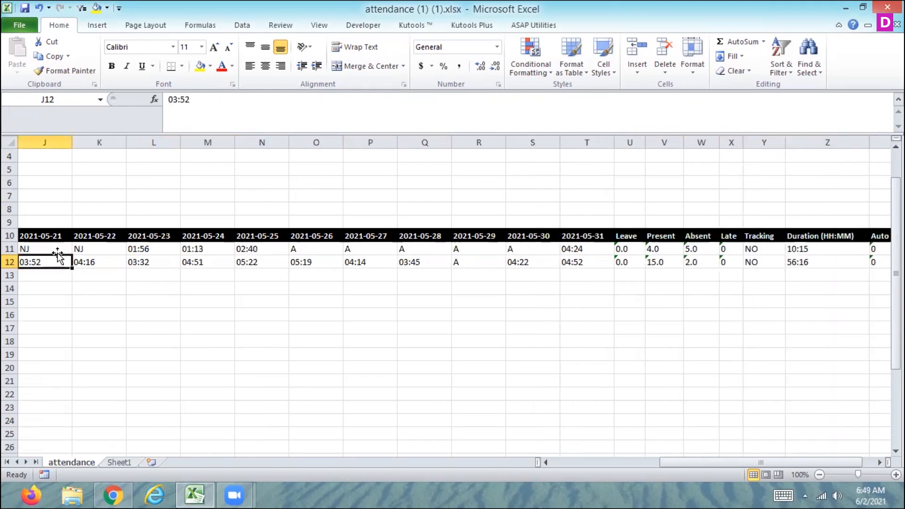
{"action": "key", "text": "Right"}
{"action": "key", "text": "Right"}
{"action": "key", "text": "Right"}
{"action": "key", "text": "Right"}
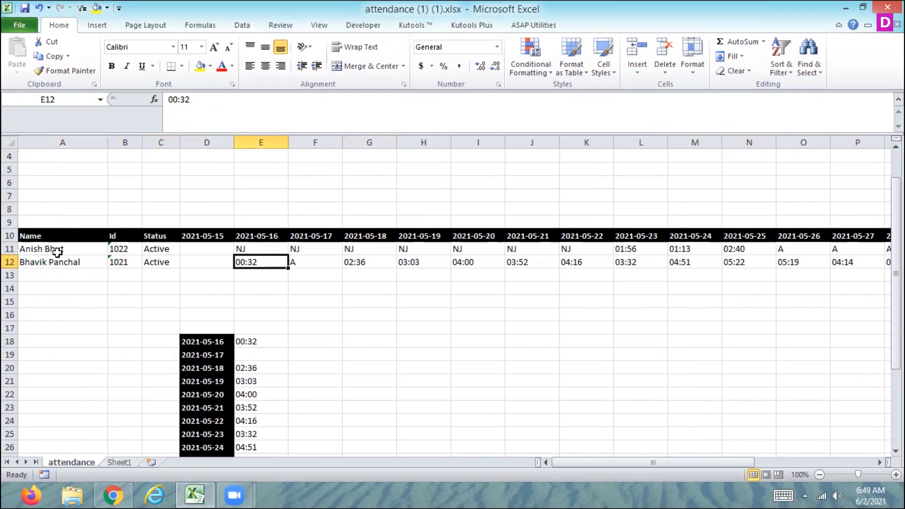
{"action": "key", "text": "Right"}
{"action": "key", "text": "Right"}
{"action": "key", "text": "Right"}
{"action": "key", "text": "Right"}
{"action": "key", "text": "Right"}
{"action": "key", "text": "Right"}
{"action": "key", "text": "Right"}
{"action": "key", "text": "Right"}
{"action": "key", "text": "Right"}
{"action": "key", "text": "Right"}
{"action": "key", "text": "Right"}
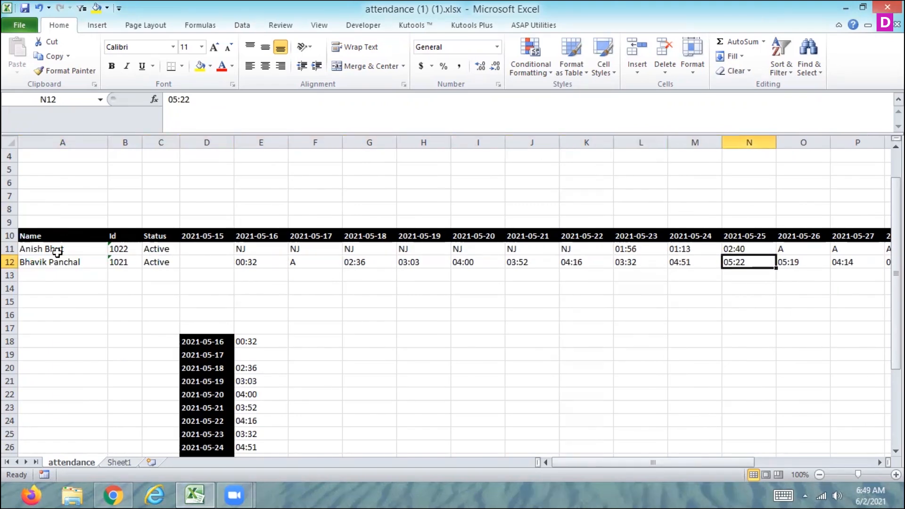
{"action": "key", "text": "Right"}
{"action": "key", "text": "Right"}
{"action": "key", "text": "Right"}
{"action": "key", "text": "Right"}
{"action": "key", "text": "Right"}
{"action": "key", "text": "Right"}
{"action": "key", "text": "Right"}
{"action": "key", "text": "Right"}
{"action": "key", "text": "Right"}
{"action": "key", "text": "Right"}
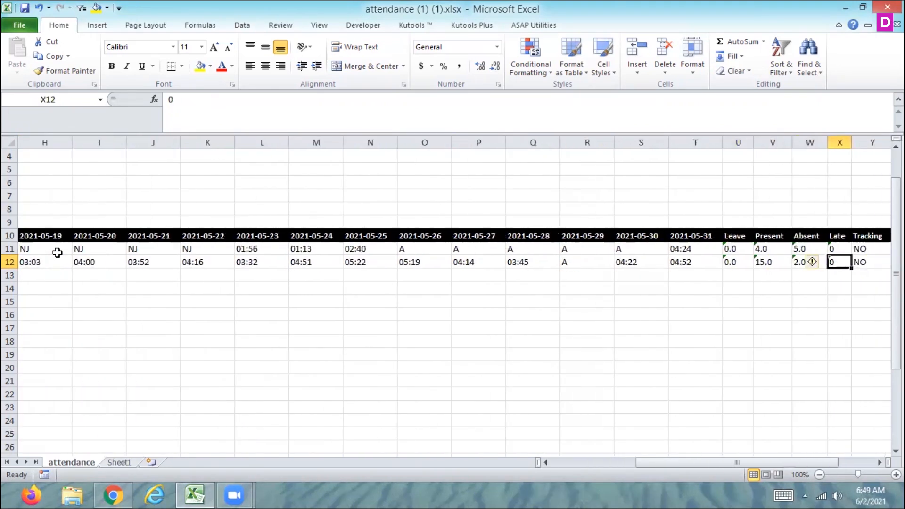
{"action": "key", "text": "Right"}
{"action": "key", "text": "Right"}
{"action": "key", "text": "Right"}
{"action": "key", "text": "Left"}
{"action": "key", "text": "Left"}
{"action": "key", "text": "Left"}
{"action": "key", "text": "Left"}
{"action": "key", "text": "Left"}
{"action": "key", "text": "Left"}
{"action": "key", "text": "Left"}
{"action": "key", "text": "Left"}
{"action": "key", "text": "Left"}
{"action": "key", "text": "Left"}
{"action": "key", "text": "Left"}
{"action": "key", "text": "Left"}
{"action": "key", "text": "Left"}
{"action": "key", "text": "Left"}
{"action": "key", "text": "Left"}
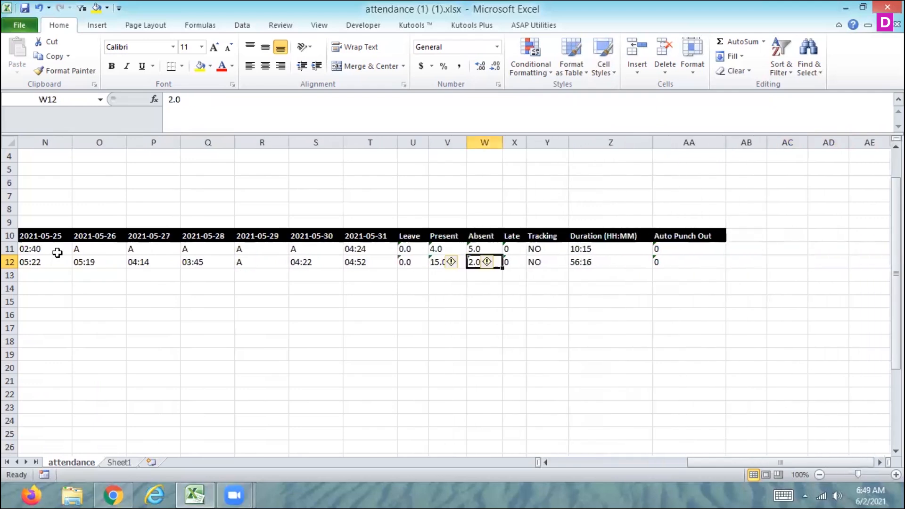
Step: Select the block of transposed dates and times below the table in D18:E34, then deselect it
{"action": "key", "text": "Home"}
{"action": "key", "text": "Down"}
{"action": "key", "text": "Down"}
{"action": "key", "text": "Down"}
{"action": "key", "text": "Down"}
{"action": "key", "text": "Down"}
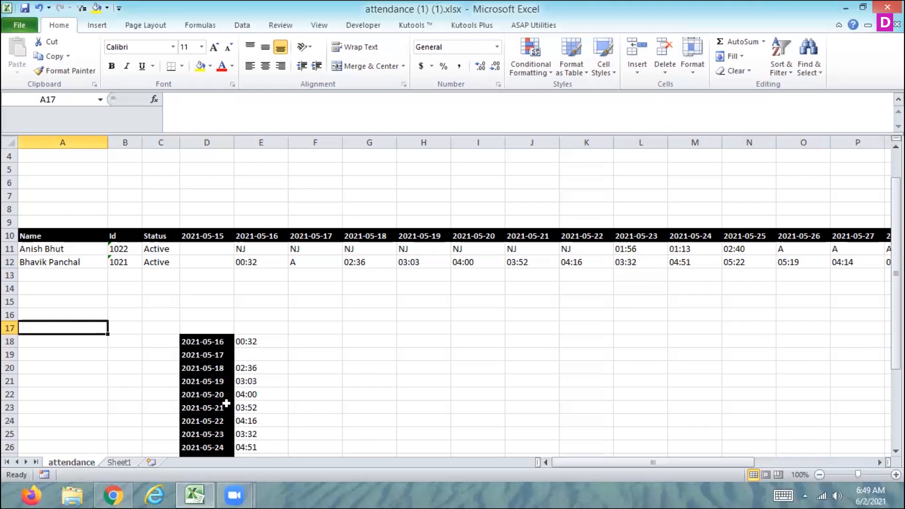
{"action": "left_click_drag", "start_coordinate": [208, 341], "coordinate": [243, 429]}
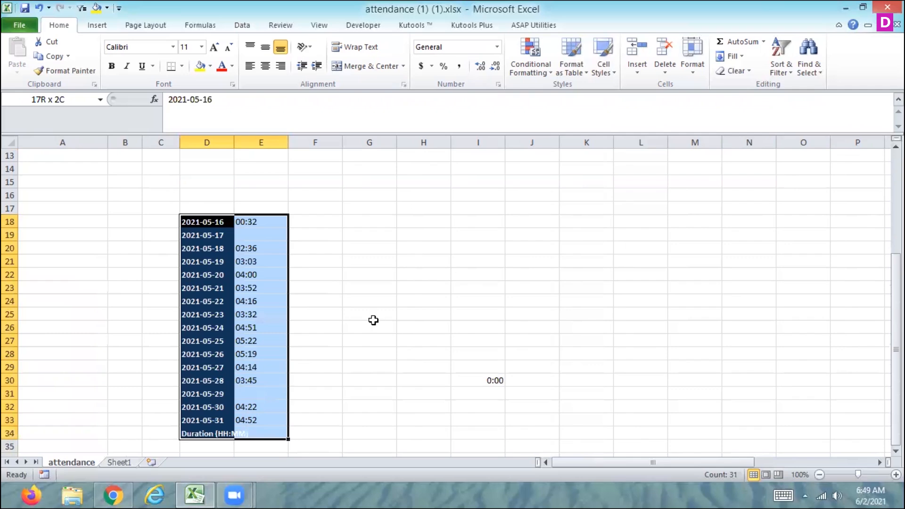
{"action": "left_click", "coordinate": [314, 302]}
{"action": "key", "text": "Up"}
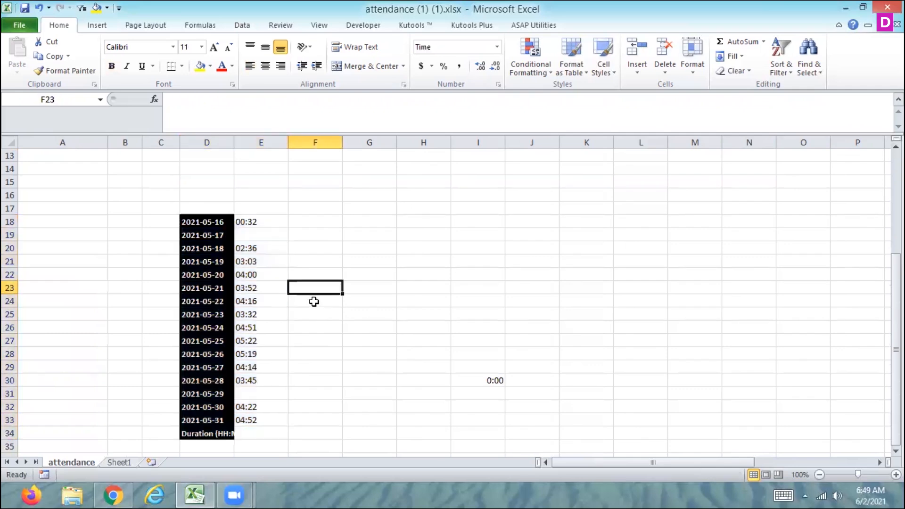
{"action": "key", "text": "Up"}
{"action": "key", "text": "Up"}
{"action": "key", "text": "Up"}
{"action": "key", "text": "Up"}
{"action": "key", "text": "Up"}
{"action": "key", "text": "Up"}
{"action": "key", "text": "Up"}
{"action": "key", "text": "Up"}
{"action": "key", "text": "Up"}
{"action": "key", "text": "Up"}
{"action": "key", "text": "Up"}
{"action": "key", "text": "Up"}
{"action": "key", "text": "Up"}
{"action": "key", "text": "Up"}
{"action": "key", "text": "Up"}
{"action": "key", "text": "Up"}
{"action": "key", "text": "Up"}
{"action": "key", "text": "Up"}
{"action": "key", "text": "Up"}
{"action": "key", "text": "Up"}
Step: Move across the second employee's row to the Duration (HH:MM) and Auto Punch Out columns
{"action": "key", "text": "Down"}
{"action": "key", "text": "Down"}
{"action": "key", "text": "Down"}
{"action": "key", "text": "Down"}
{"action": "key", "text": "Down"}
{"action": "key", "text": "Down"}
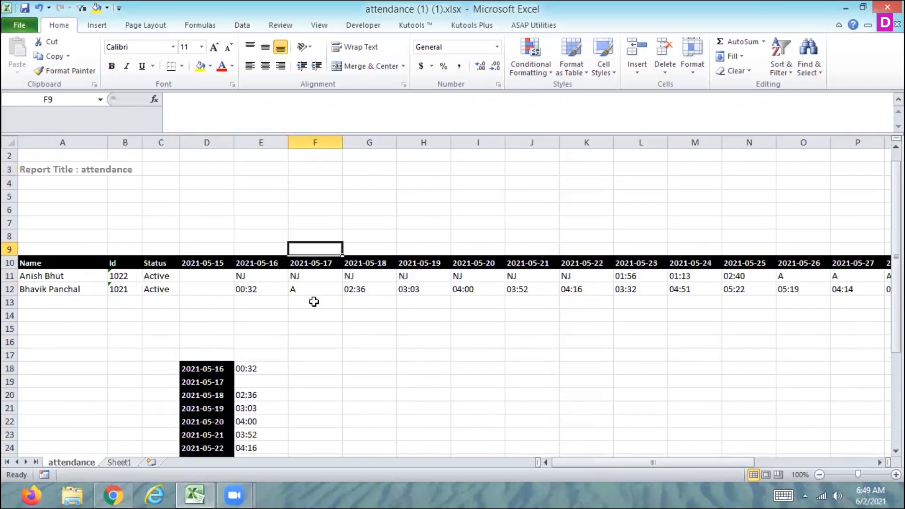
{"action": "key", "text": "Down"}
{"action": "key", "text": "Left"}
{"action": "key", "text": "Left"}
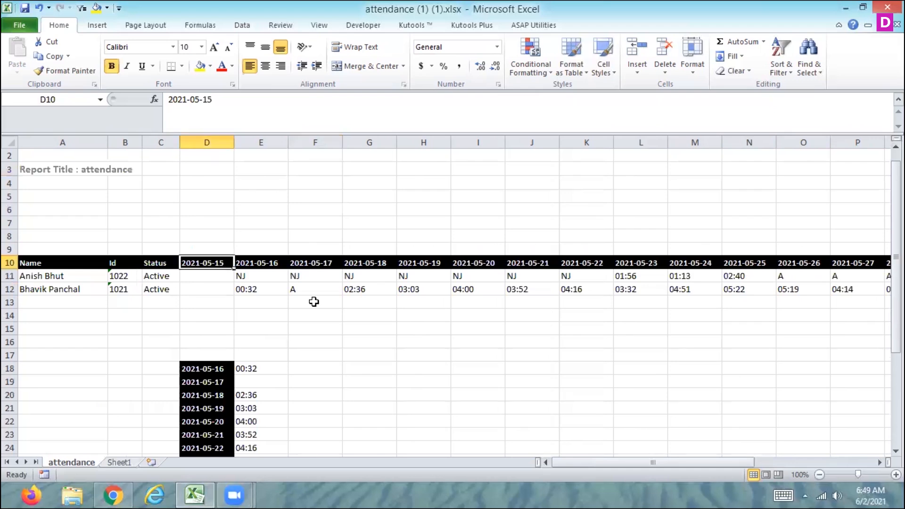
{"action": "key", "text": "Left"}
{"action": "key", "text": "Right"}
{"action": "key", "text": "Down"}
{"action": "key", "text": "Down"}
{"action": "key", "text": "Right"}
{"action": "key", "text": "Right"}
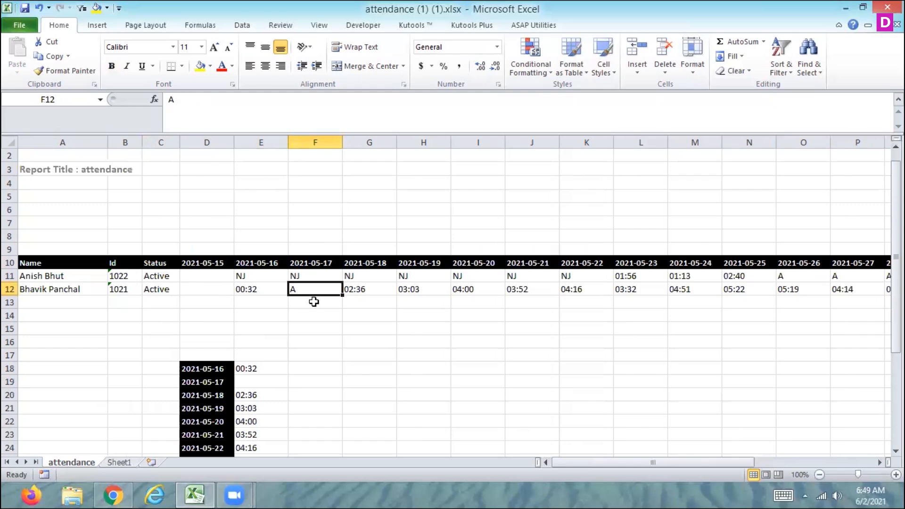
{"action": "key", "text": "Right"}
{"action": "key", "text": "Right"}
{"action": "key", "text": "Right"}
{"action": "key", "text": "Right"}
{"action": "key", "text": "Right"}
{"action": "key", "text": "Right"}
{"action": "key", "text": "Right"}
{"action": "key", "text": "Right"}
{"action": "key", "text": "Right"}
{"action": "key", "text": "Right"}
{"action": "key", "text": "Right"}
{"action": "key", "text": "Right"}
{"action": "key", "text": "Right"}
{"action": "key", "text": "Right"}
{"action": "key", "text": "Right"}
{"action": "key", "text": "Right"}
{"action": "key", "text": "Right"}
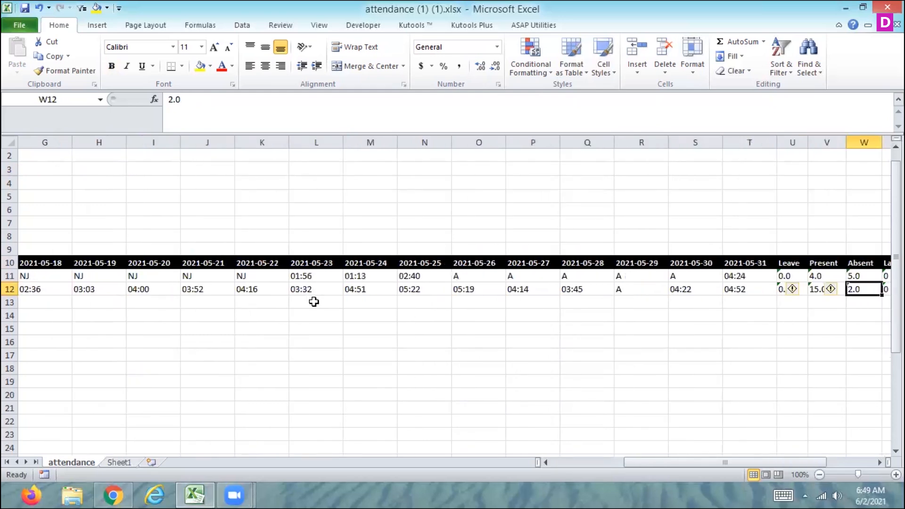
{"action": "key", "text": "Right"}
{"action": "key", "text": "Left"}
{"action": "key", "text": "Left"}
{"action": "key", "text": "Right"}
{"action": "key", "text": "Right"}
{"action": "key", "text": "Right"}
{"action": "key", "text": "Right"}
{"action": "key", "text": "Right"}
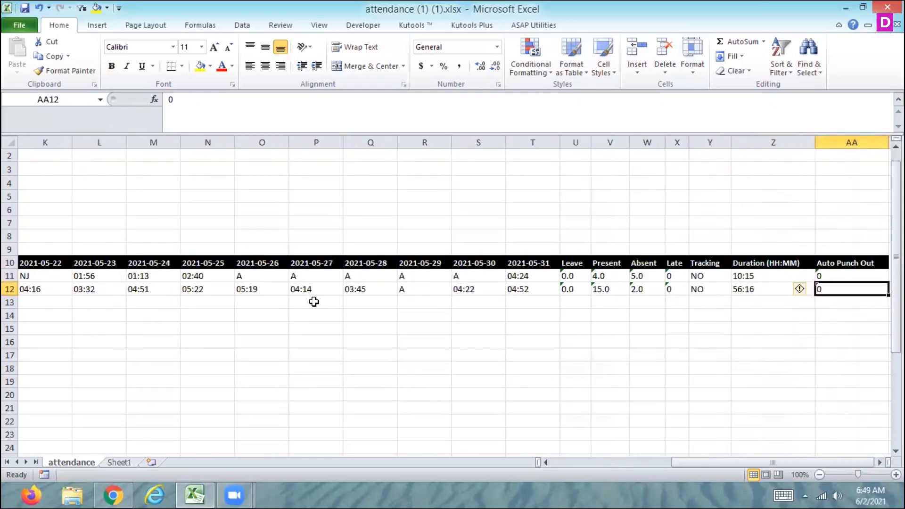
{"action": "key", "text": "Left"}
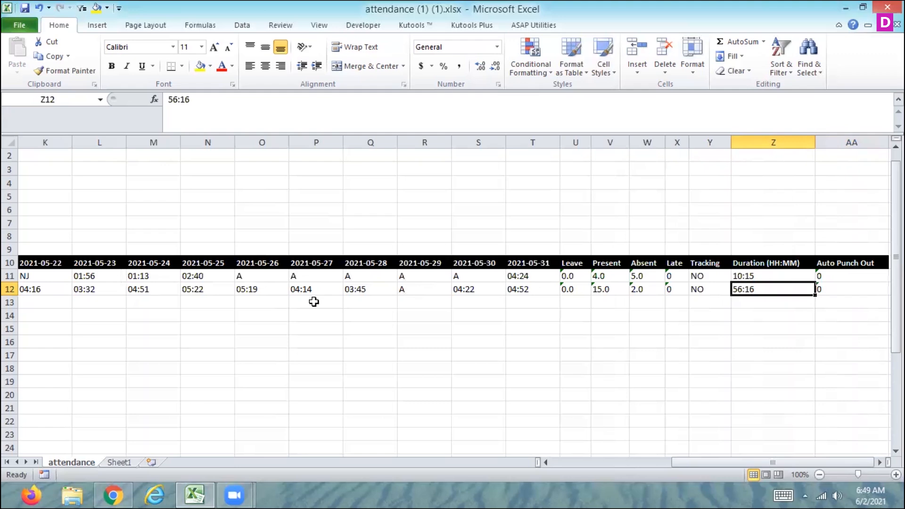
Step: Go back along the first employee's row to the Name column and down to cell E18
{"action": "key", "text": "Up"}
{"action": "key", "text": "Right"}
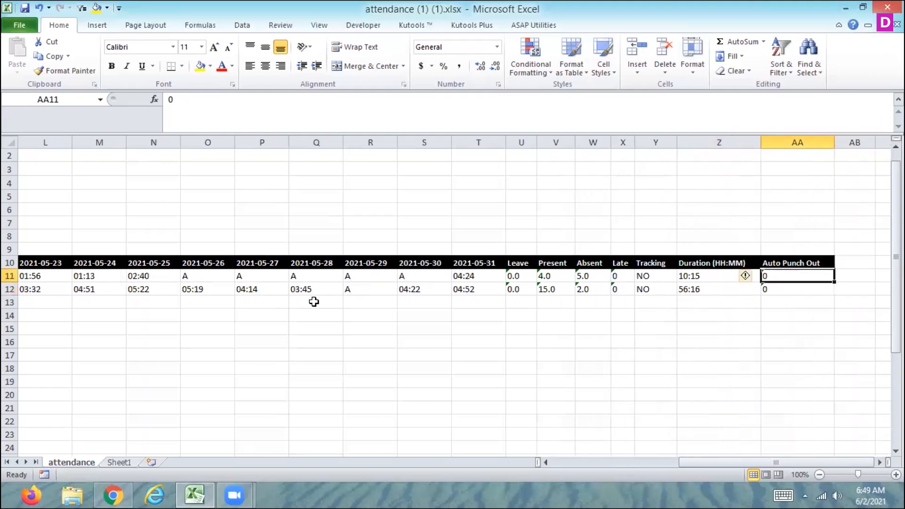
{"action": "key", "text": "Left"}
{"action": "key", "text": "Left"}
{"action": "key", "text": "Left"}
{"action": "key", "text": "Left"}
{"action": "key", "text": "Left"}
{"action": "key", "text": "Left"}
{"action": "key", "text": "Left"}
{"action": "key", "text": "Left"}
{"action": "key", "text": "Left"}
{"action": "key", "text": "Left"}
{"action": "key", "text": "Left"}
{"action": "key", "text": "Left"}
{"action": "key", "text": "Left"}
{"action": "key", "text": "Left"}
{"action": "key", "text": "Left"}
{"action": "key", "text": "Left"}
{"action": "key", "text": "Left"}
{"action": "key", "text": "Left"}
{"action": "key", "text": "Left"}
{"action": "key", "text": "Left"}
{"action": "key", "text": "Left"}
{"action": "key", "text": "Left"}
{"action": "key", "text": "Left"}
{"action": "key", "text": "Left"}
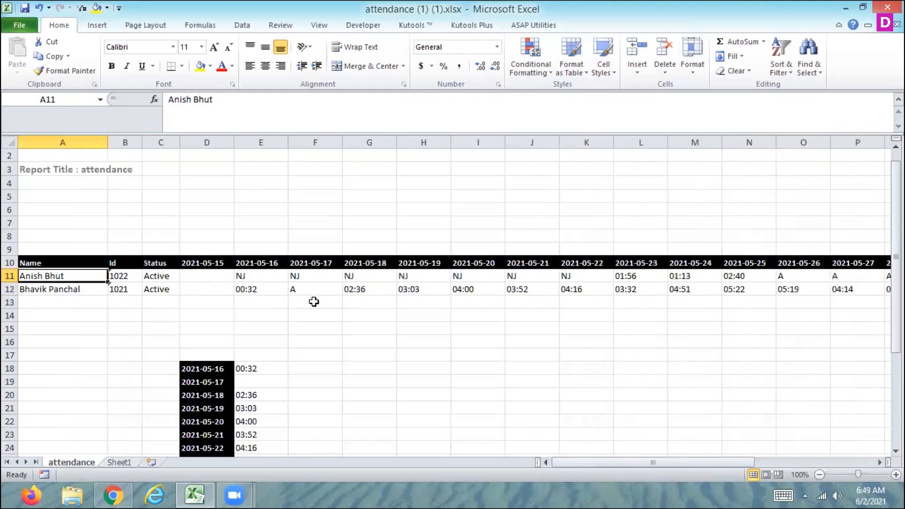
{"action": "key", "text": "Right"}
{"action": "key", "text": "Right"}
{"action": "key", "text": "Down"}
{"action": "key", "text": "Down"}
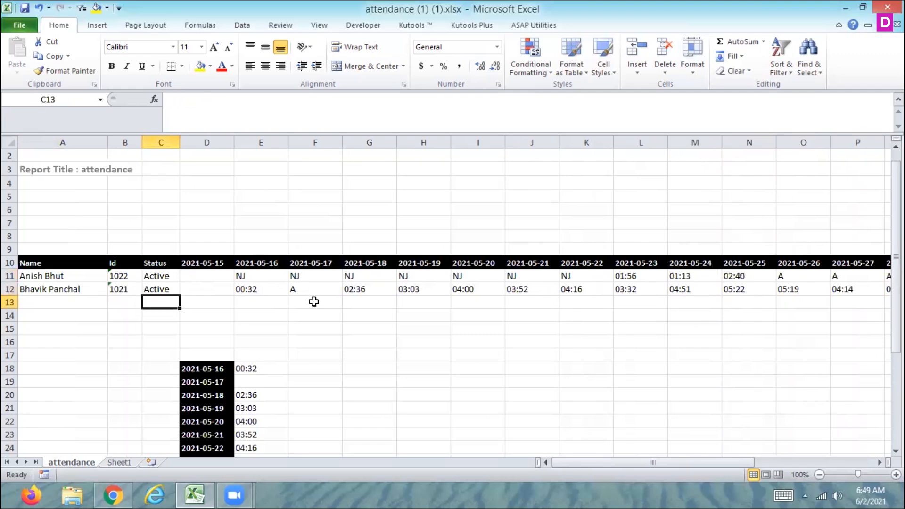
{"action": "key", "text": "Right"}
{"action": "key", "text": "Right"}
{"action": "key", "text": "Down"}
{"action": "key", "text": "Down"}
{"action": "key", "text": "Down"}
{"action": "key", "text": "Down"}
{"action": "key", "text": "Down"}
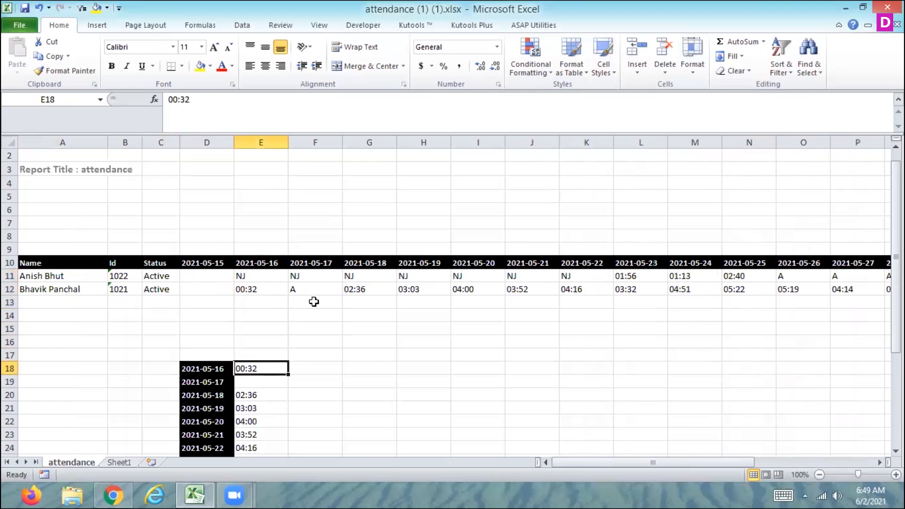
Step: Clear the copied time values in column E from E18 downward and return to E12
{"action": "key", "text": "ctrl+shift+Down"}
{"action": "key", "text": "ctrl+shift+Down"}
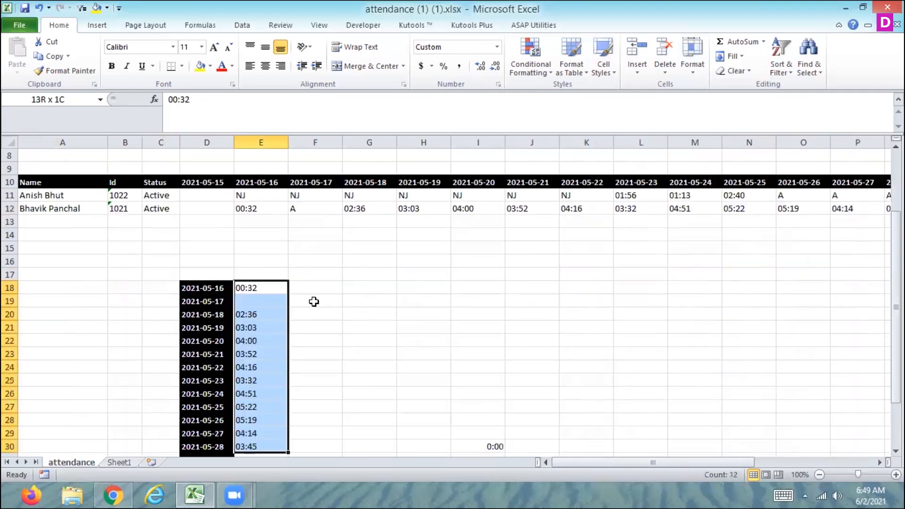
{"action": "key", "text": "ctrl+shift+Down"}
{"action": "key", "text": "ctrl+shift+Down"}
{"action": "key", "text": "ctrl+shift+Down"}
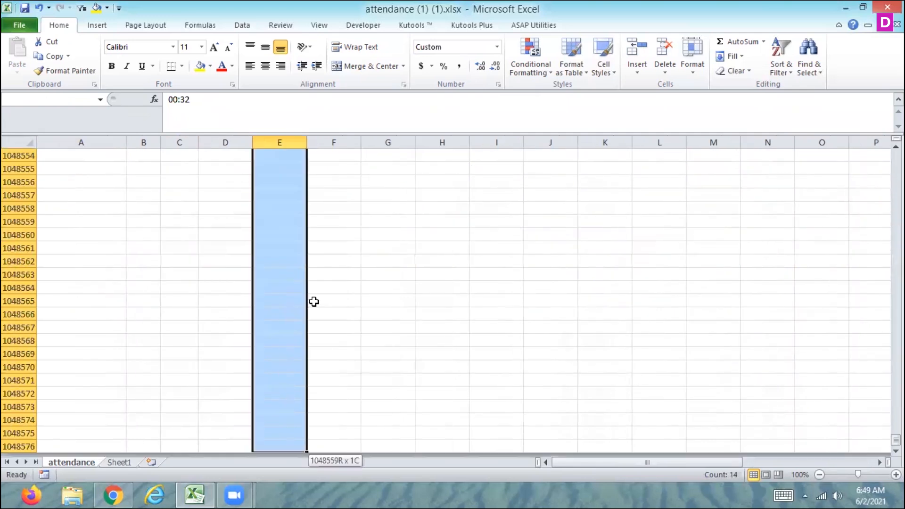
{"action": "key", "text": "ctrl+shift+Up"}
{"action": "scroll", "coordinate": [314, 302], "scroll_direction": "up", "scroll_amount": 9}
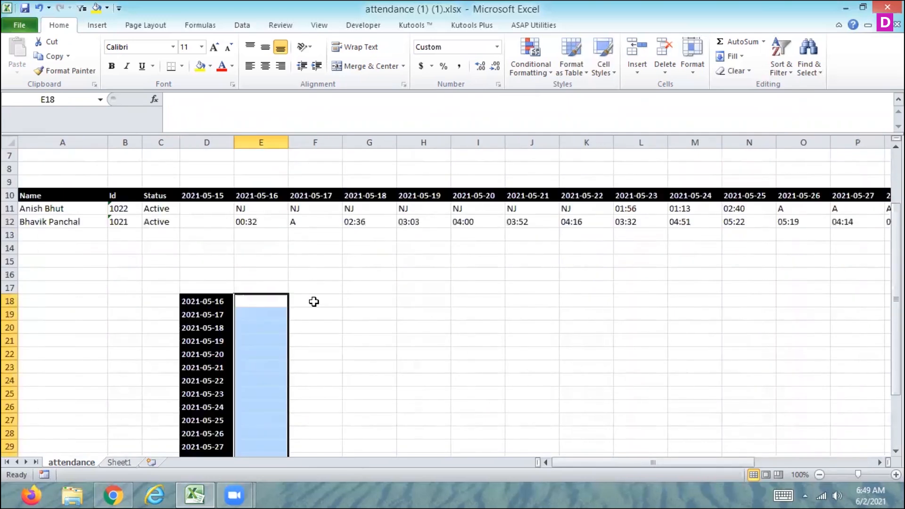
{"action": "key", "text": "Up"}
{"action": "key", "text": "Up"}
{"action": "key", "text": "Up"}
{"action": "key", "text": "Up"}
{"action": "key", "text": "Up"}
{"action": "key", "text": "Up"}
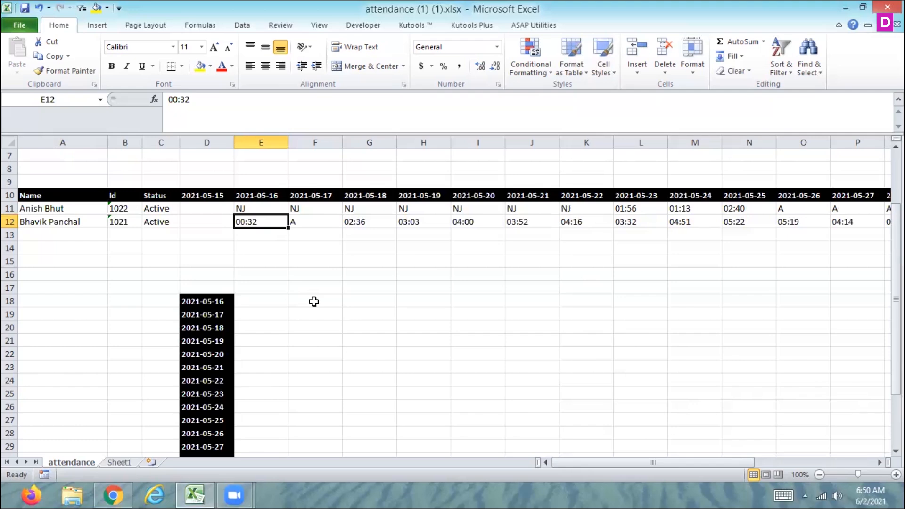
Step: Examine the second employee's first few daily entries starting at E12
{"action": "key", "text": "shift+Right"}
{"action": "key", "text": "shift+Right"}
{"action": "key", "text": "shift+Right"}
{"action": "key", "text": "shift+Right"}
{"action": "key", "text": "shift+Right"}
{"action": "key", "text": "shift+Right"}
{"action": "key", "text": "shift+Right"}
{"action": "key", "text": "shift+Right"}
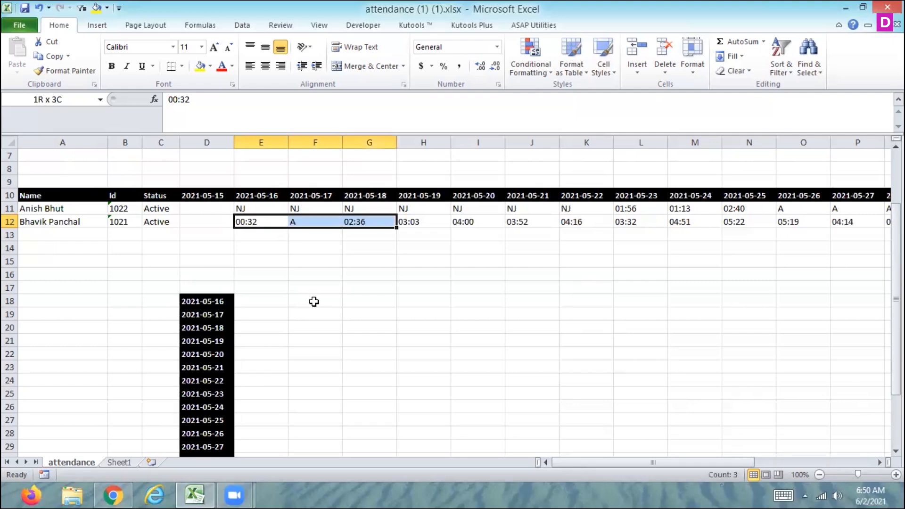
{"action": "key", "text": "Left"}
{"action": "key", "text": "Left"}
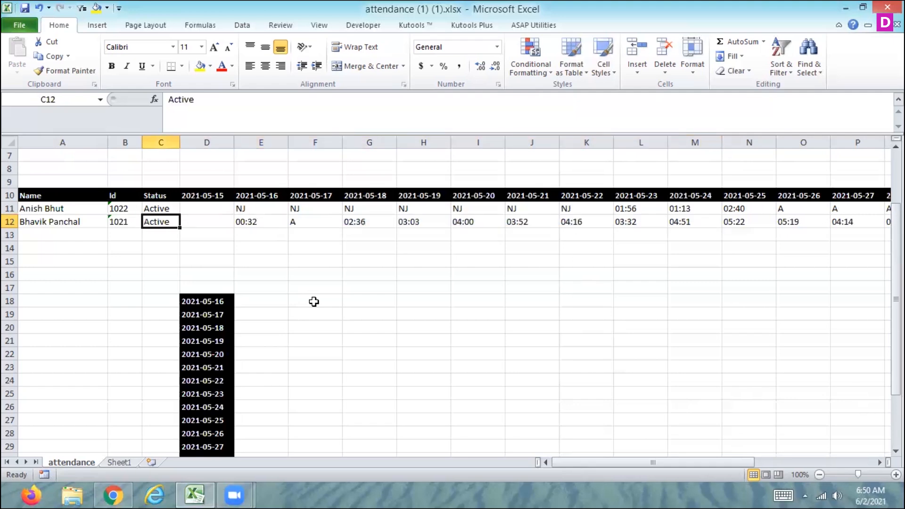
{"action": "key", "text": "Right"}
{"action": "key", "text": "Right"}
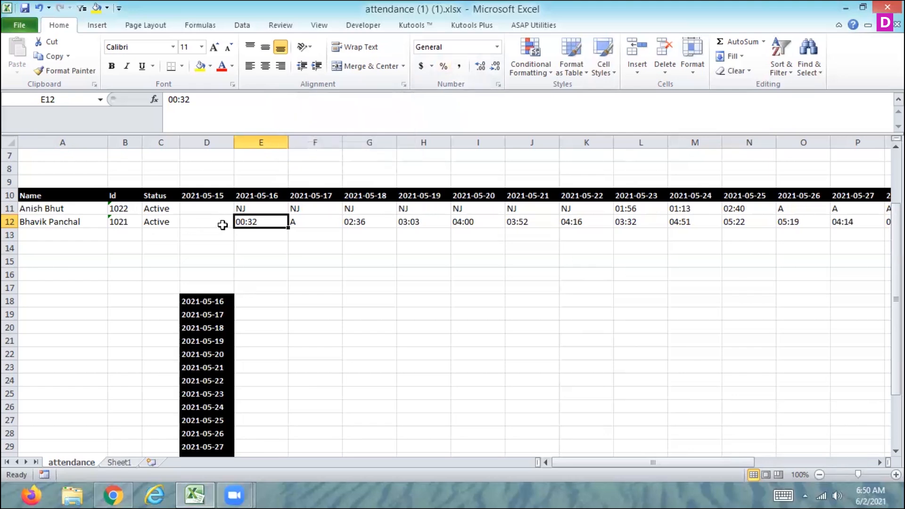
Step: Apply the custom number format hh:mm to the second employee's daily cells from 2021-05-15 to 2021-05-30
{"action": "left_click", "coordinate": [200, 220]}
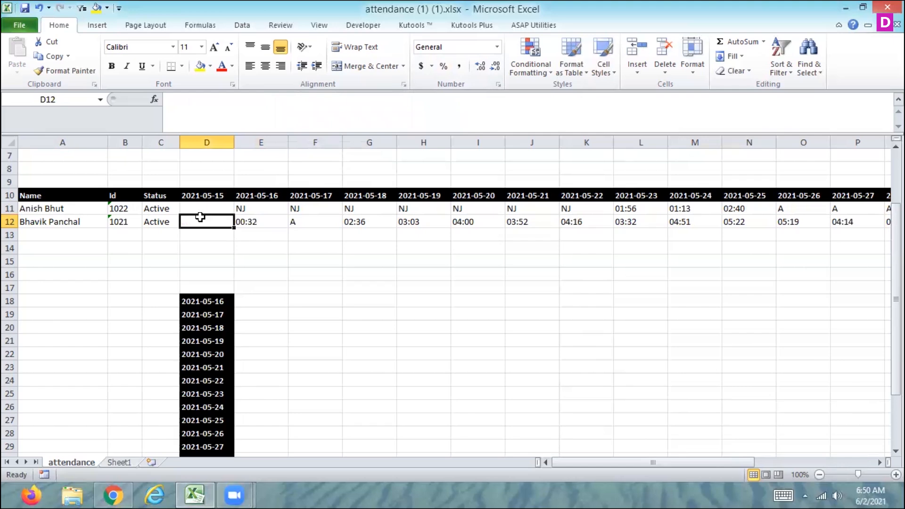
{"action": "key", "text": "shift+Right"}
{"action": "key", "text": "shift+Right"}
{"action": "key", "text": "shift+Right"}
{"action": "key", "text": "shift+Right"}
{"action": "key", "text": "shift+Right"}
{"action": "key", "text": "shift+Right"}
{"action": "key", "text": "shift+Right"}
{"action": "key", "text": "shift+Right"}
{"action": "key", "text": "shift+Right"}
{"action": "key", "text": "shift+Right"}
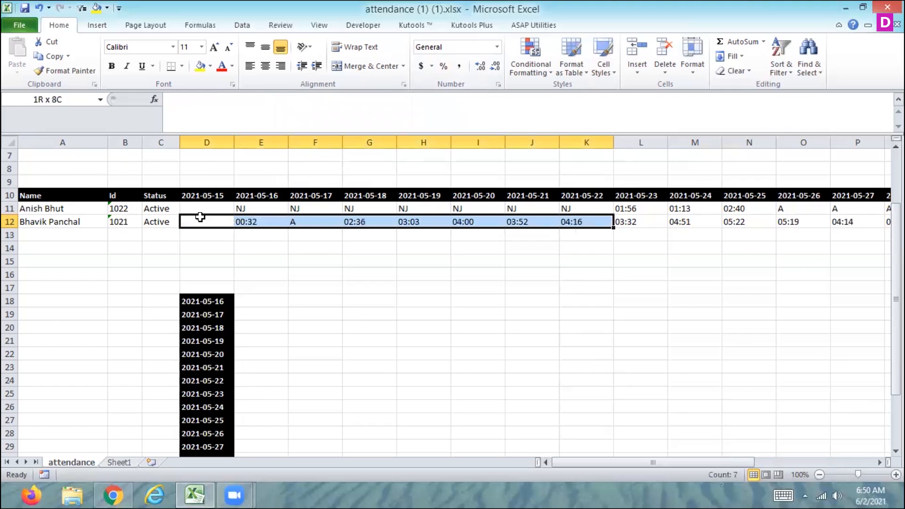
{"action": "key", "text": "shift+Right"}
{"action": "key", "text": "shift+Right"}
{"action": "key", "text": "shift+Right"}
{"action": "key", "text": "shift+Right"}
{"action": "key", "text": "shift+Right"}
{"action": "key", "text": "shift+Right"}
{"action": "key", "text": "shift+Right"}
{"action": "key", "text": "shift+Right"}
{"action": "key", "text": "shift+Right"}
{"action": "key", "text": "shift+Right"}
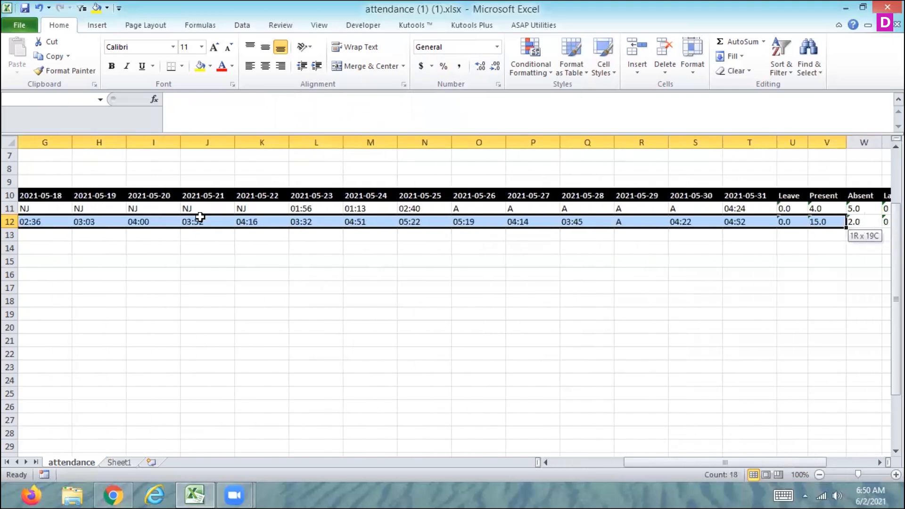
{"action": "key", "text": "shift+Left"}
{"action": "key", "text": "shift+Left"}
{"action": "key", "text": "shift+Left"}
{"action": "key", "text": "shift+Left"}
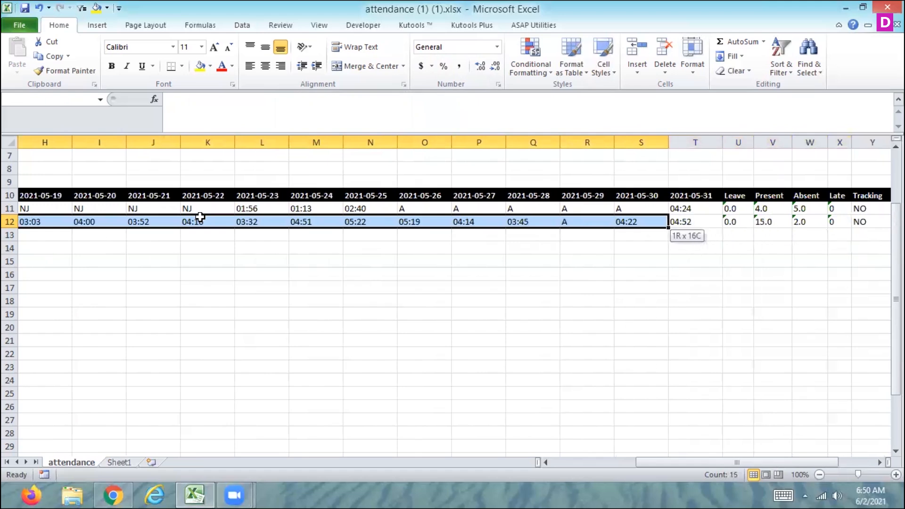
{"action": "left_click", "coordinate": [497, 46]}
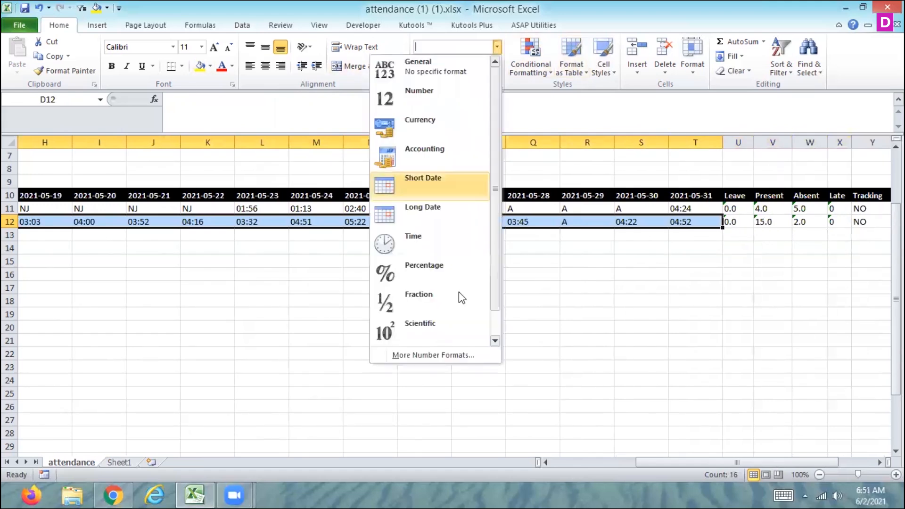
{"action": "left_click", "coordinate": [437, 355]}
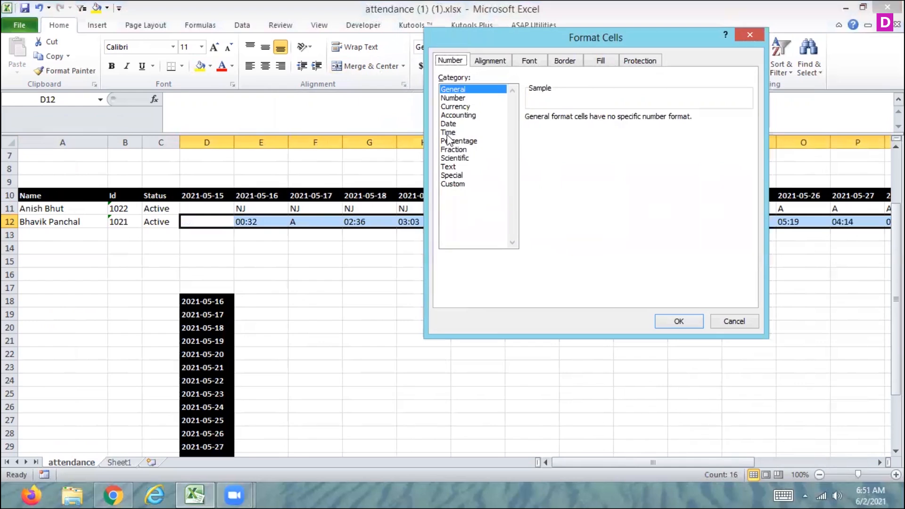
{"action": "left_click", "coordinate": [450, 132]}
{"action": "left_click_drag", "start_coordinate": [747, 161], "coordinate": [746, 140]}
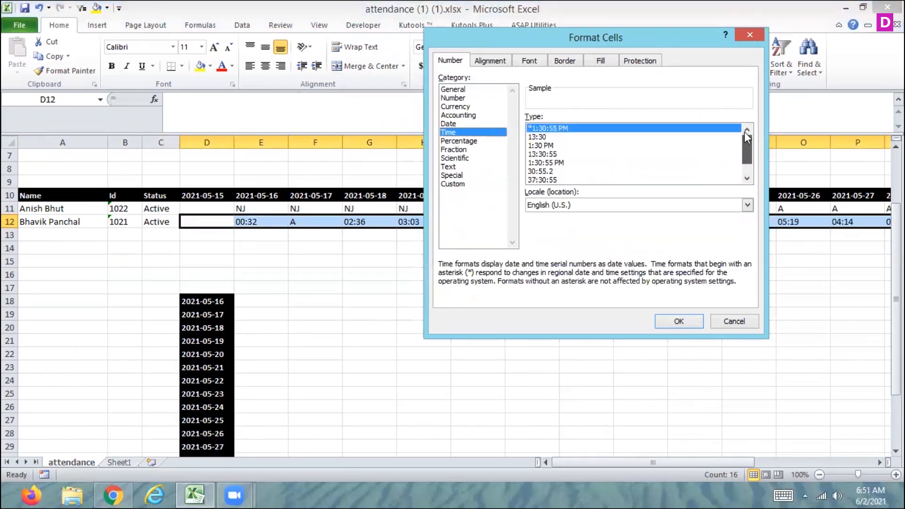
{"action": "left_click", "coordinate": [451, 184]}
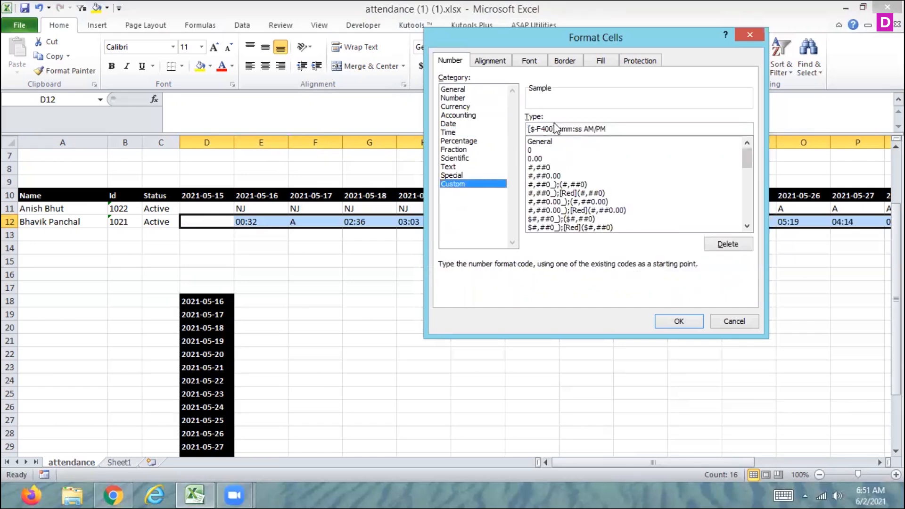
{"action": "left_click_drag", "start_coordinate": [630, 128], "coordinate": [517, 124]}
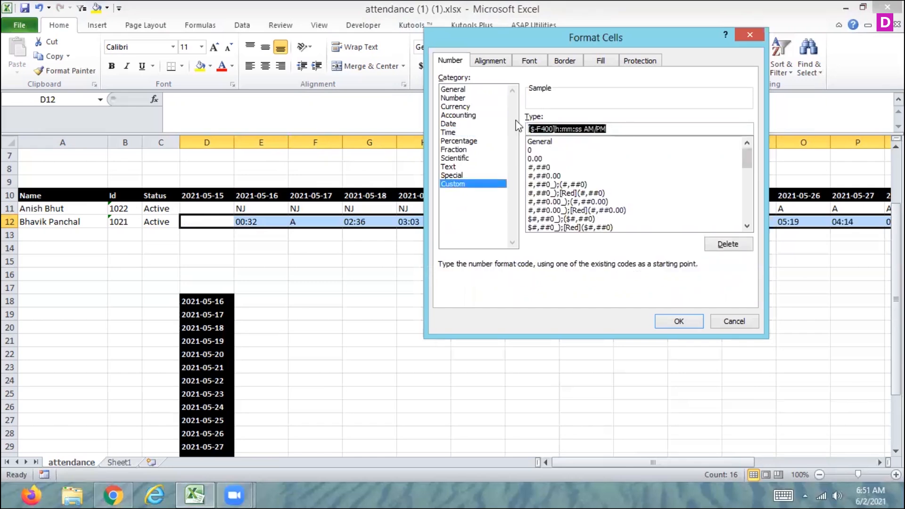
{"action": "type", "text": "hh"}
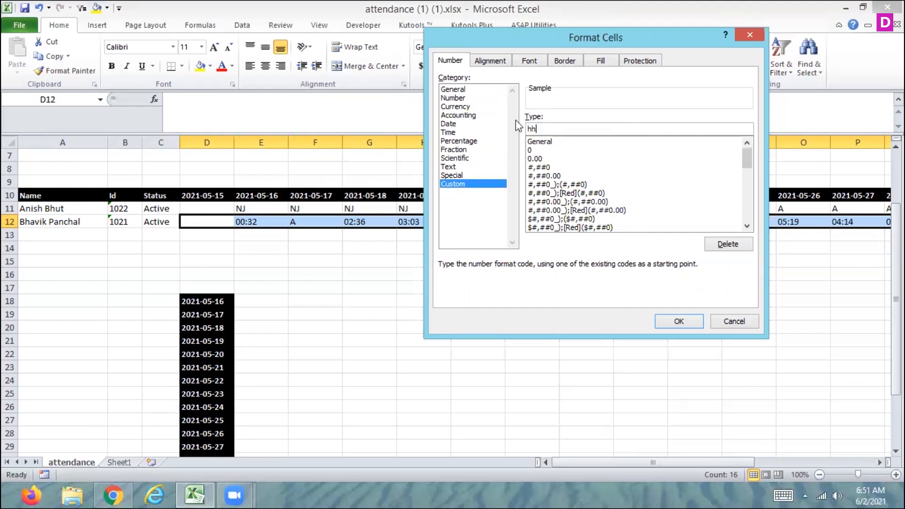
{"action": "type", "text": ":mm"}
{"action": "left_click", "coordinate": [677, 322]}
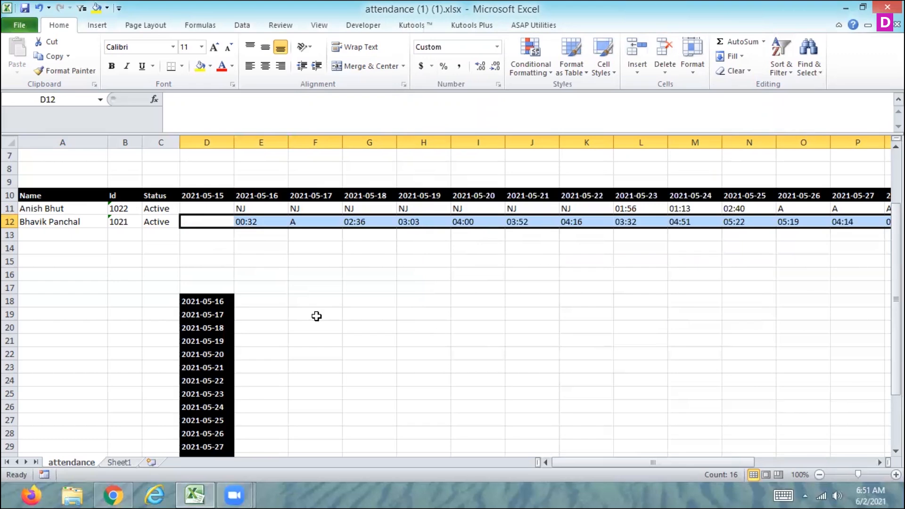
Step: Re-enter the 00:32 value in E12 so it is stored as a time
{"action": "key", "text": "Left"}
{"action": "key", "text": "Right"}
{"action": "key", "text": "Right"}
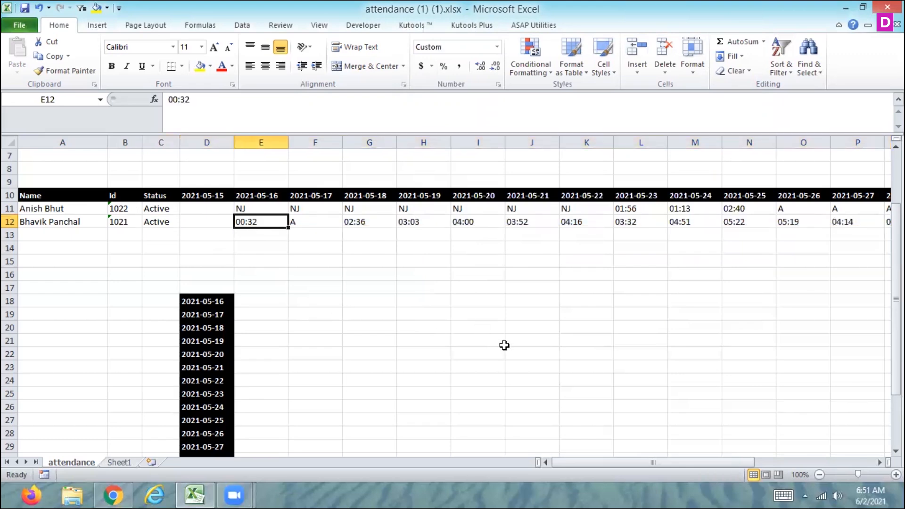
{"action": "double_click", "coordinate": [267, 222]}
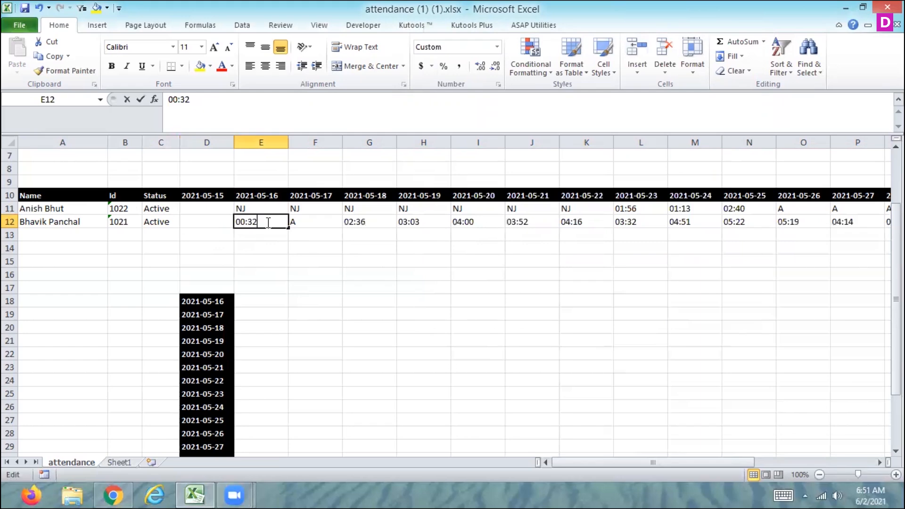
{"action": "key", "text": "Tab"}
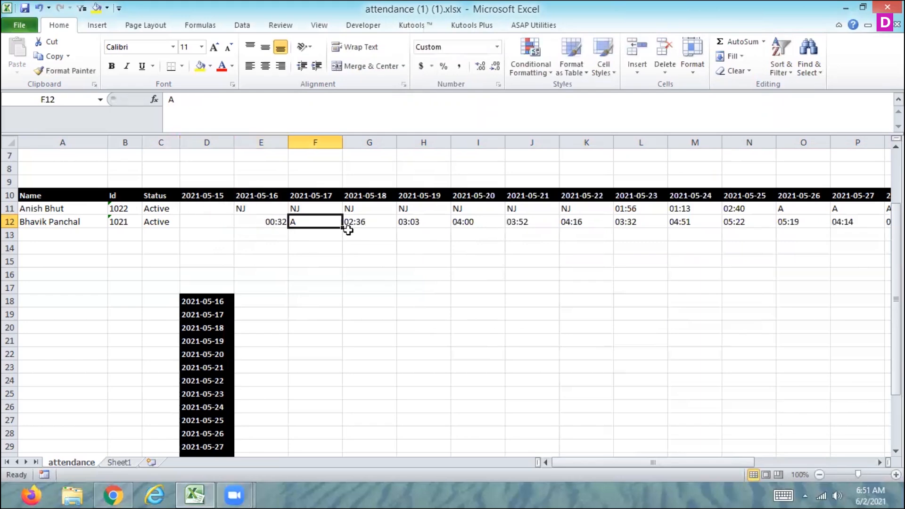
{"action": "left_click", "coordinate": [267, 224]}
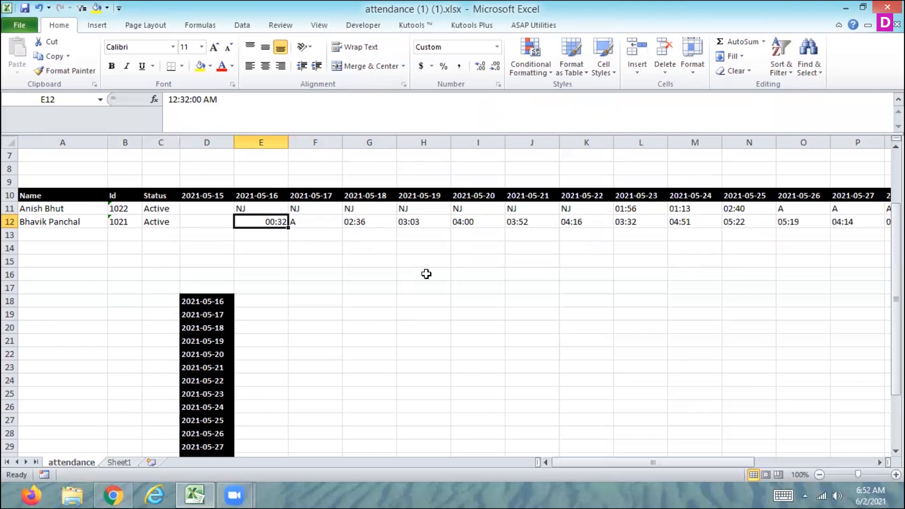
Step: Re-enter each of the second employee's time entries from 2021-05-18 through 2021-05-31 so they are stored as times
{"action": "key", "text": "Right"}
{"action": "key", "text": "Right"}
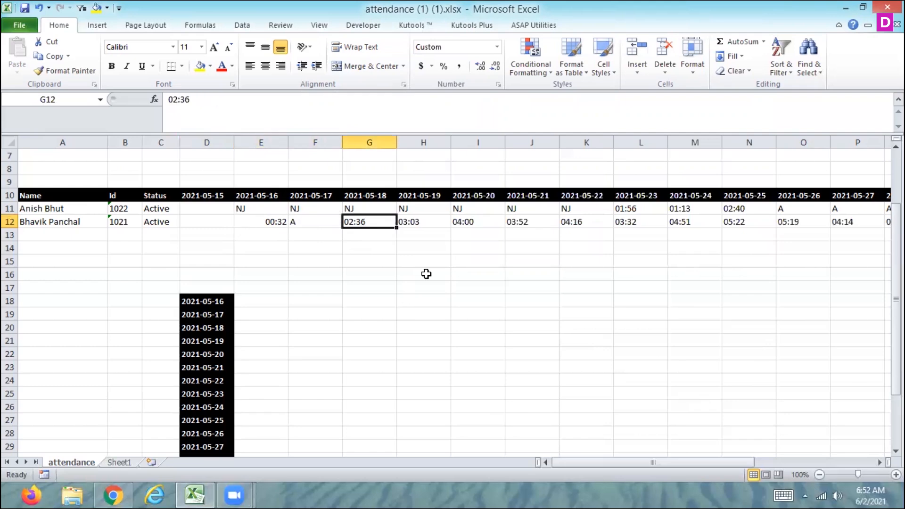
{"action": "double_click", "coordinate": [349, 221]}
{"action": "key", "text": "Tab"}
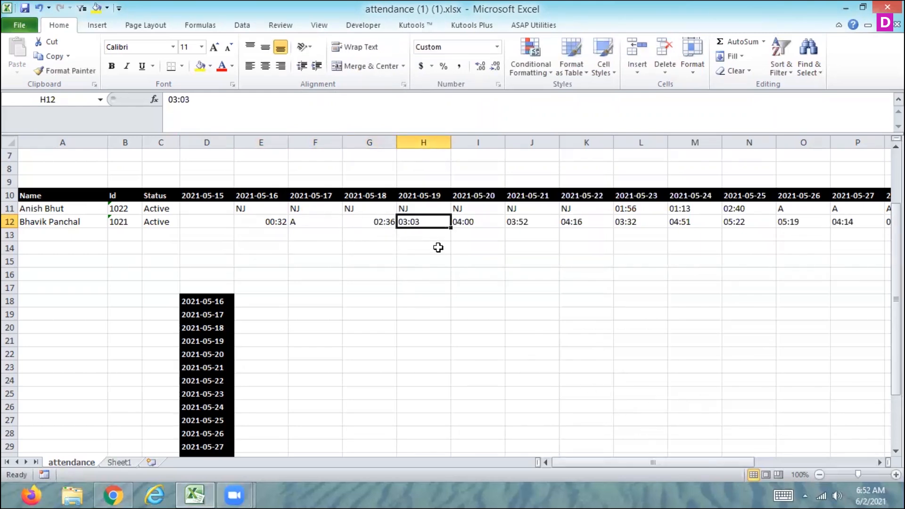
{"action": "double_click", "coordinate": [402, 220]}
{"action": "key", "text": "Tab"}
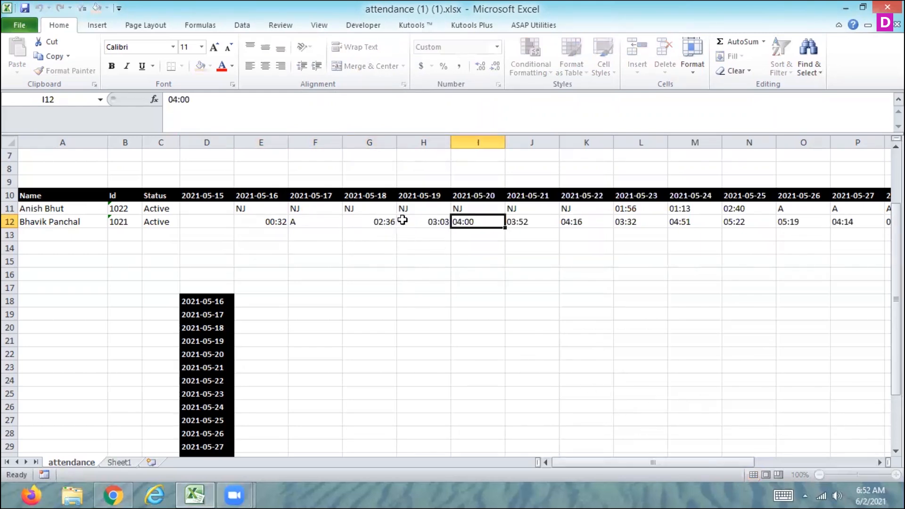
{"action": "double_click", "coordinate": [464, 224]}
{"action": "key", "text": "Tab"}
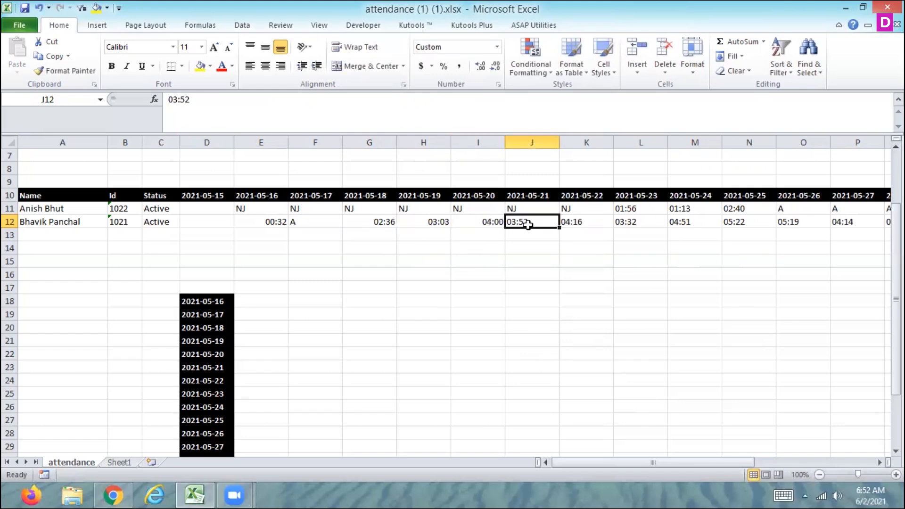
{"action": "double_click", "coordinate": [524, 222]}
{"action": "key", "text": "Tab"}
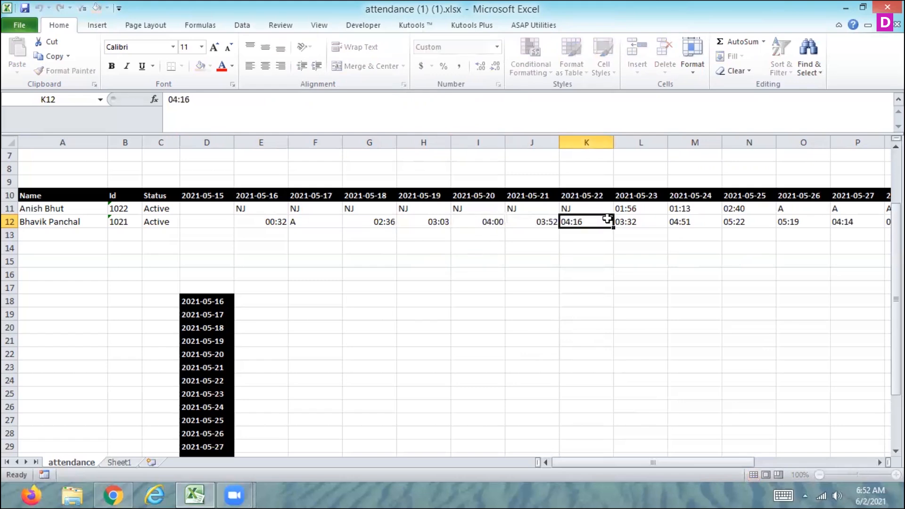
{"action": "double_click", "coordinate": [584, 221]}
{"action": "key", "text": "Tab"}
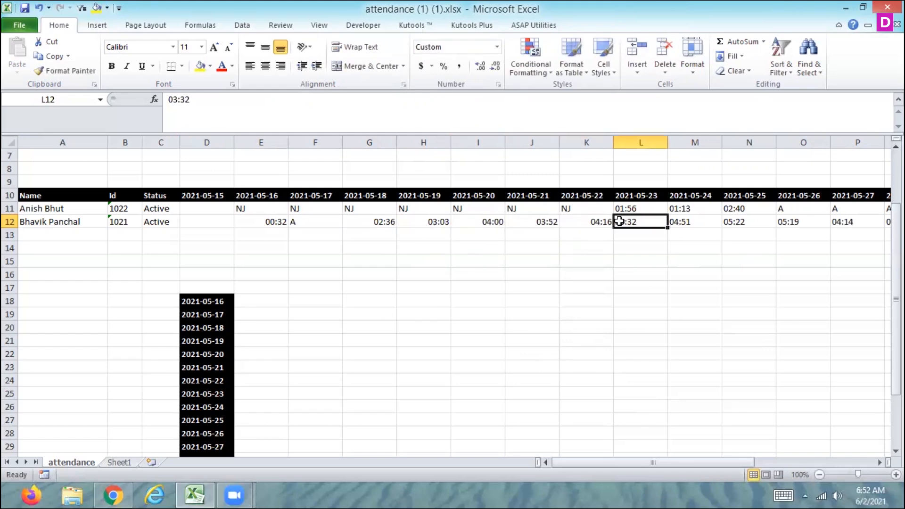
{"action": "double_click", "coordinate": [619, 222]}
{"action": "key", "text": "Tab"}
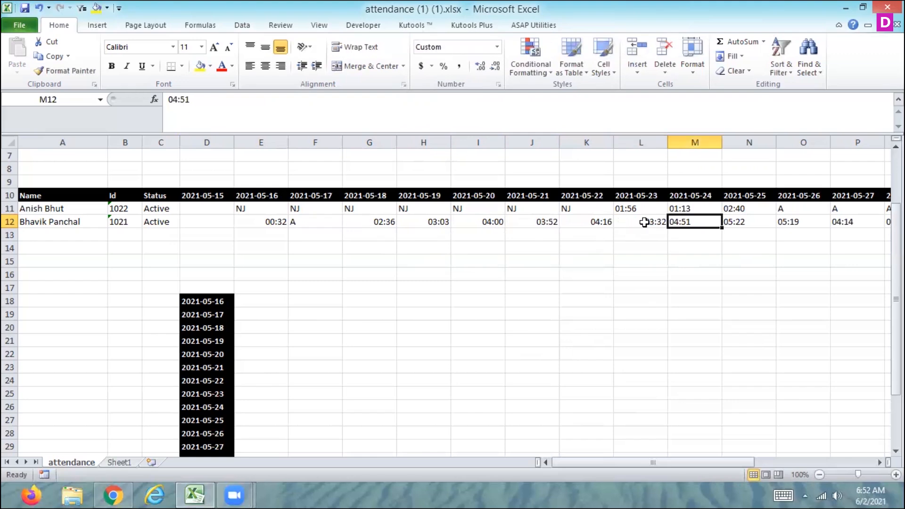
{"action": "double_click", "coordinate": [671, 221]}
{"action": "key", "text": "Tab"}
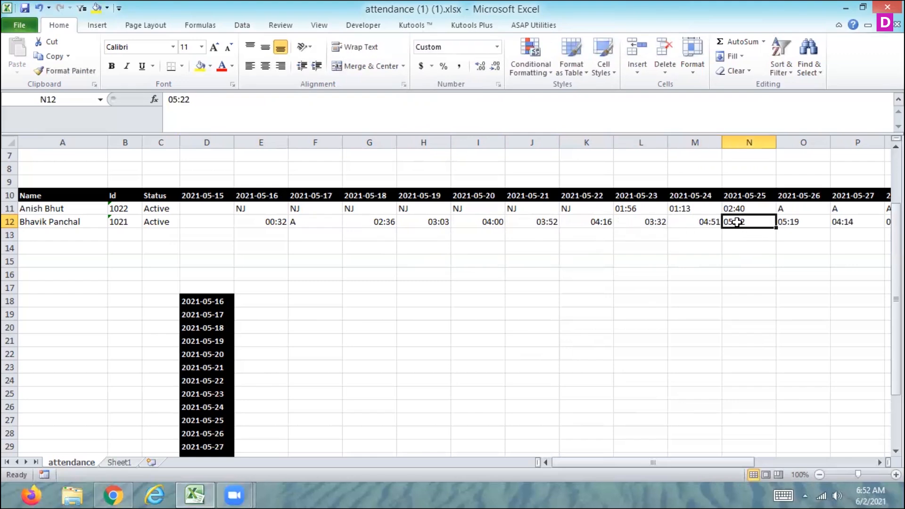
{"action": "double_click", "coordinate": [737, 222]}
{"action": "key", "text": "Tab"}
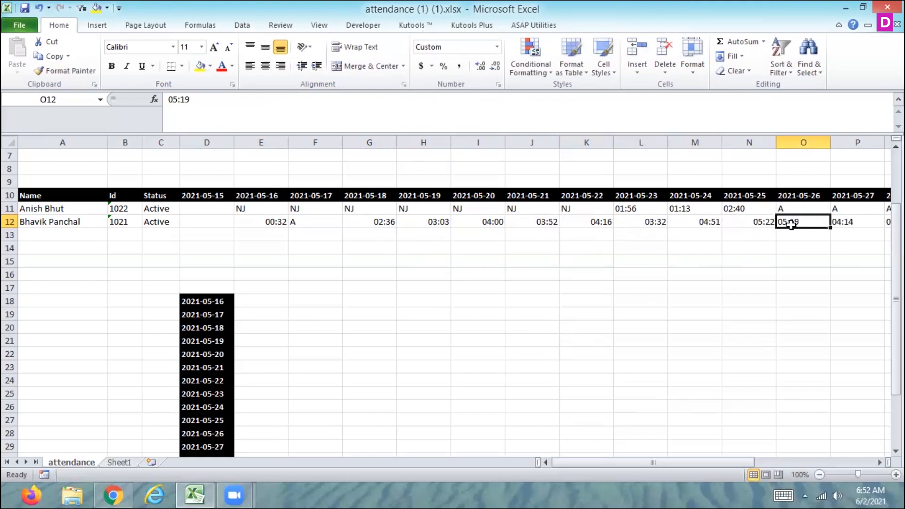
{"action": "double_click", "coordinate": [791, 222]}
{"action": "key", "text": "Tab"}
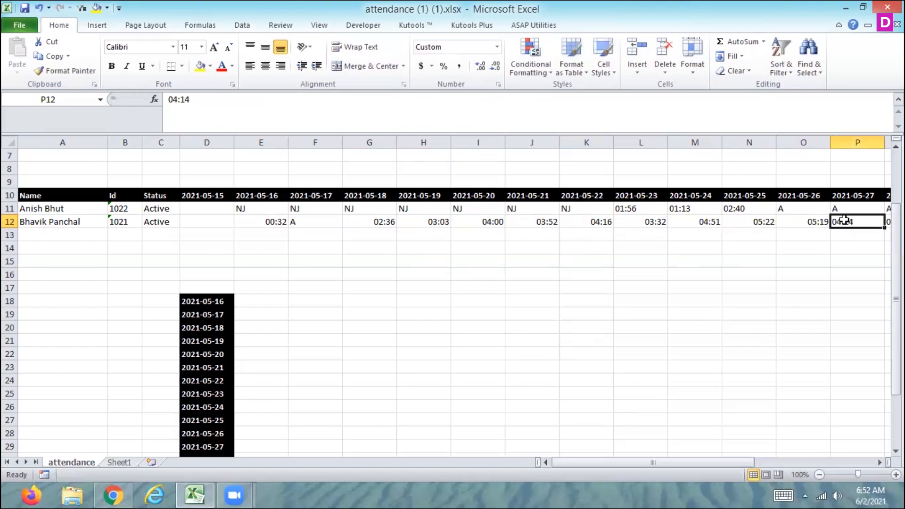
{"action": "double_click", "coordinate": [844, 220]}
{"action": "key", "text": "Tab"}
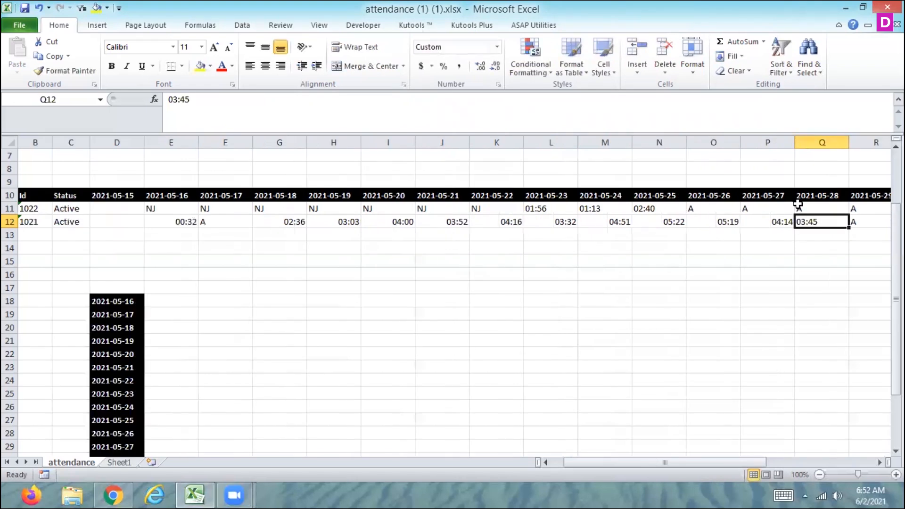
{"action": "double_click", "coordinate": [807, 222]}
{"action": "key", "text": "Tab"}
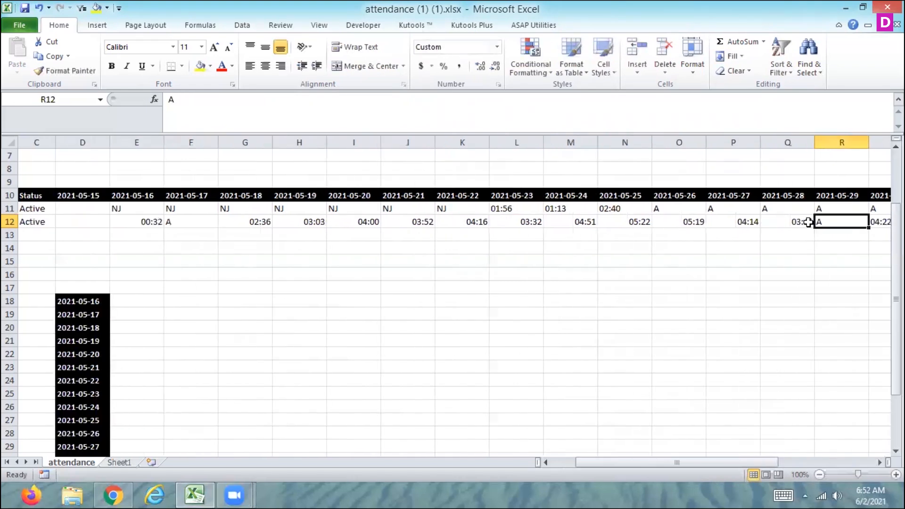
{"action": "key", "text": "Tab"}
{"action": "double_click", "coordinate": [841, 220]}
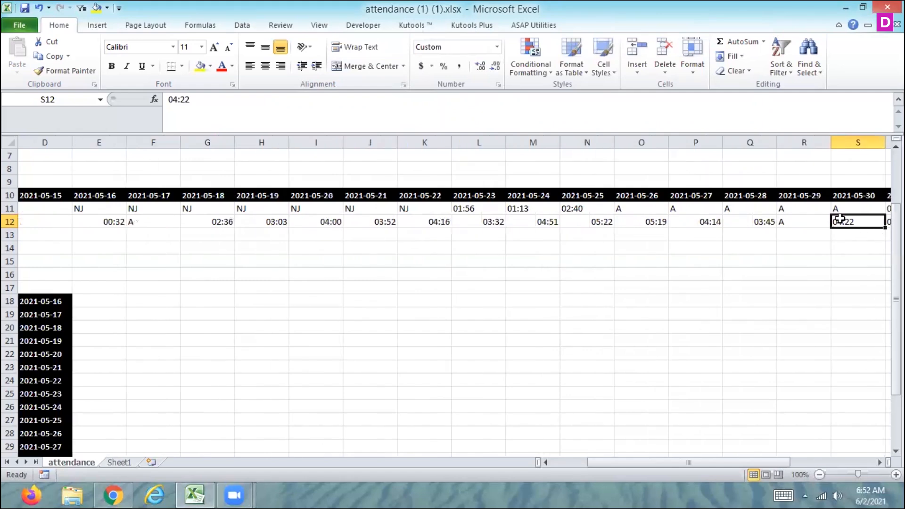
{"action": "key", "text": "Tab"}
{"action": "double_click", "coordinate": [842, 220]}
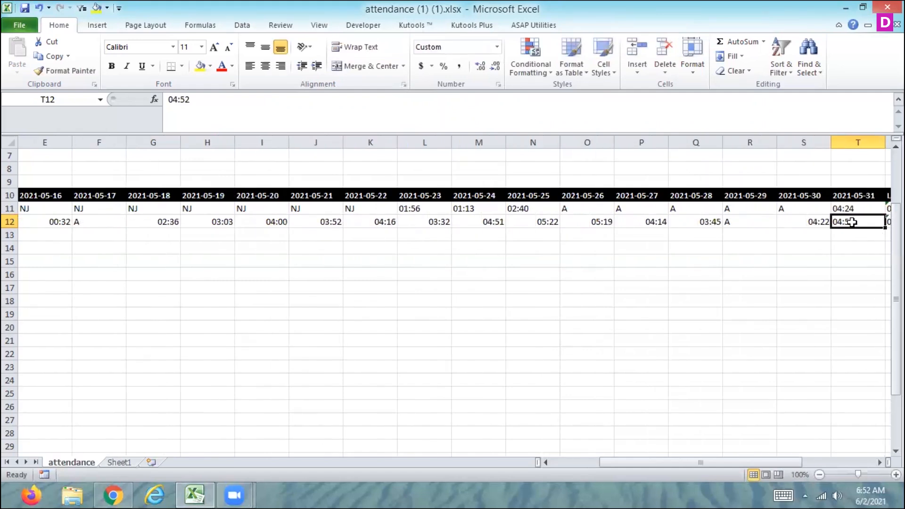
{"action": "key", "text": "Tab"}
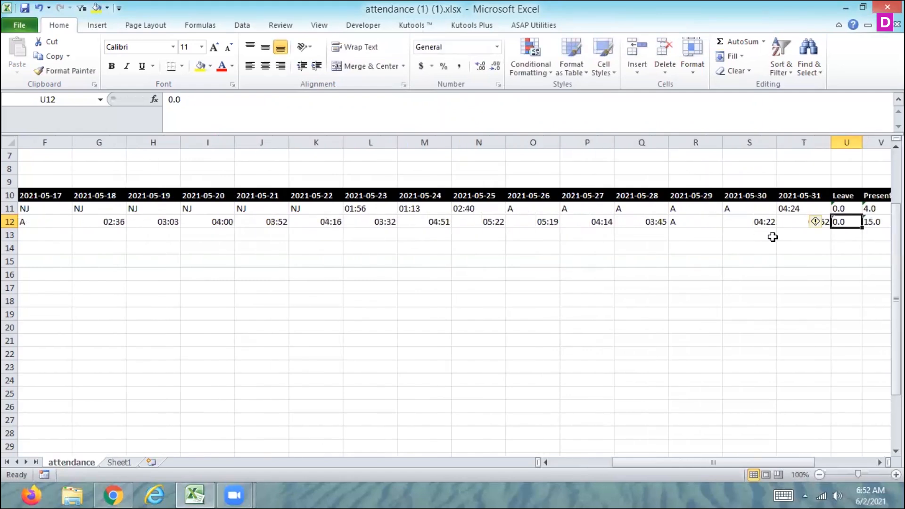
{"action": "left_click", "coordinate": [788, 227]}
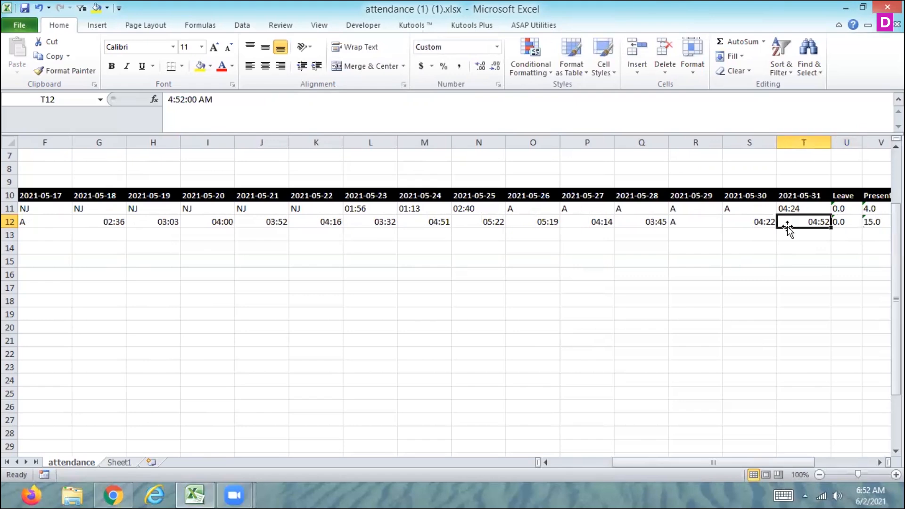
Step: Undo the time re-entries and the hh:mm formatting in the second employee's row
{"action": "key", "text": "Left"}
{"action": "key", "text": "Left"}
{"action": "key", "text": "Left"}
{"action": "key", "text": "Left"}
{"action": "key", "text": "Left"}
{"action": "key", "text": "Left"}
{"action": "key", "text": "Left"}
{"action": "key", "text": "Left"}
{"action": "key", "text": "Left"}
{"action": "key", "text": "Left"}
{"action": "key", "text": "Left"}
{"action": "key", "text": "Left"}
{"action": "key", "text": "Left"}
{"action": "key", "text": "Left"}
{"action": "key", "text": "Left"}
{"action": "key", "text": "Left"}
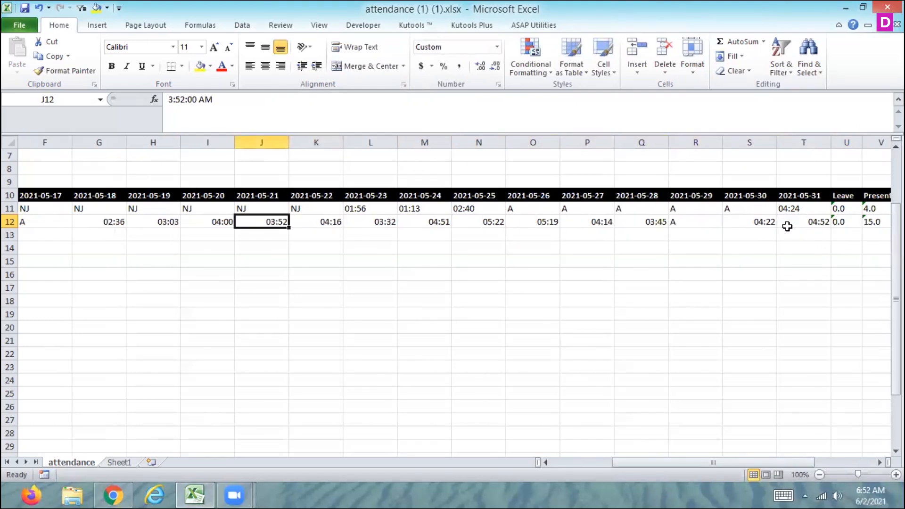
{"action": "key", "text": "Left"}
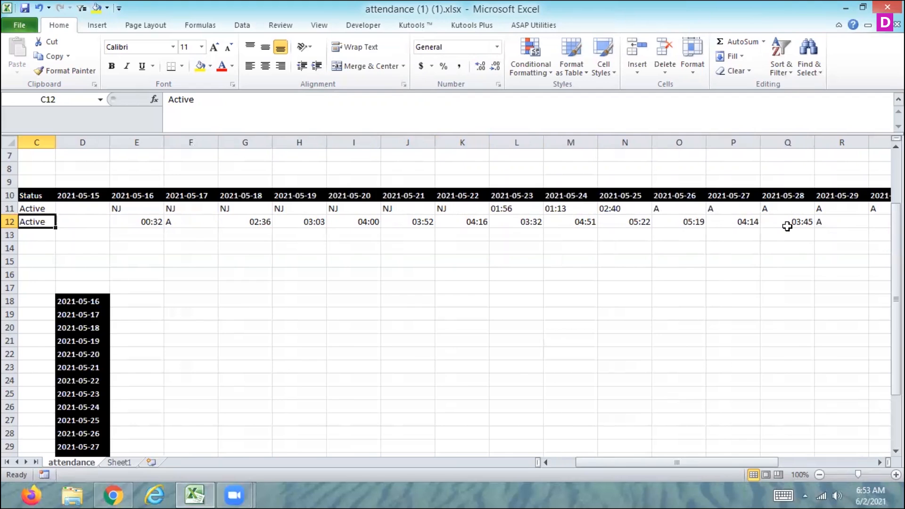
{"action": "key", "text": "ctrl+z"}
{"action": "key", "text": "ctrl+z"}
{"action": "key", "text": "ctrl+z"}
{"action": "key", "text": "ctrl+z"}
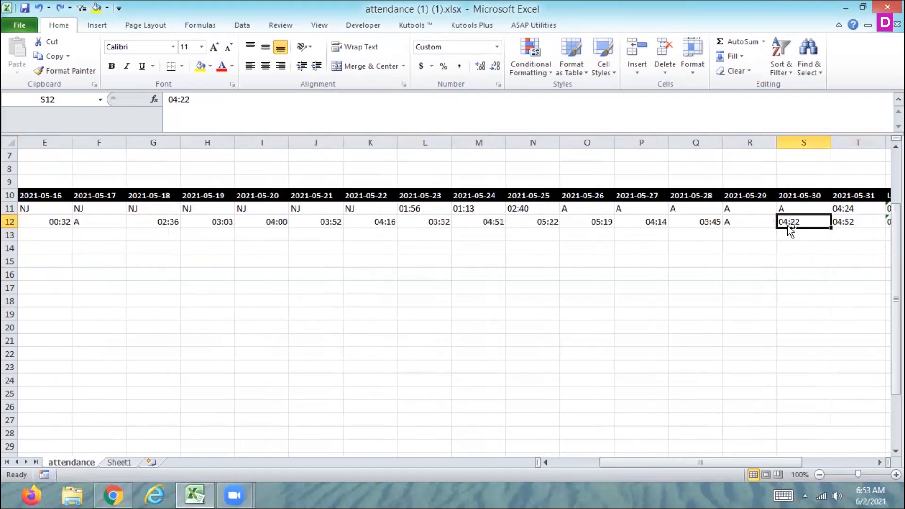
{"action": "key", "text": "ctrl+z"}
{"action": "key", "text": "ctrl+z"}
{"action": "key", "text": "ctrl+z"}
{"action": "key", "text": "ctrl+z"}
{"action": "key", "text": "ctrl+z"}
{"action": "key", "text": "ctrl+z"}
{"action": "key", "text": "ctrl+z"}
{"action": "key", "text": "ctrl+z"}
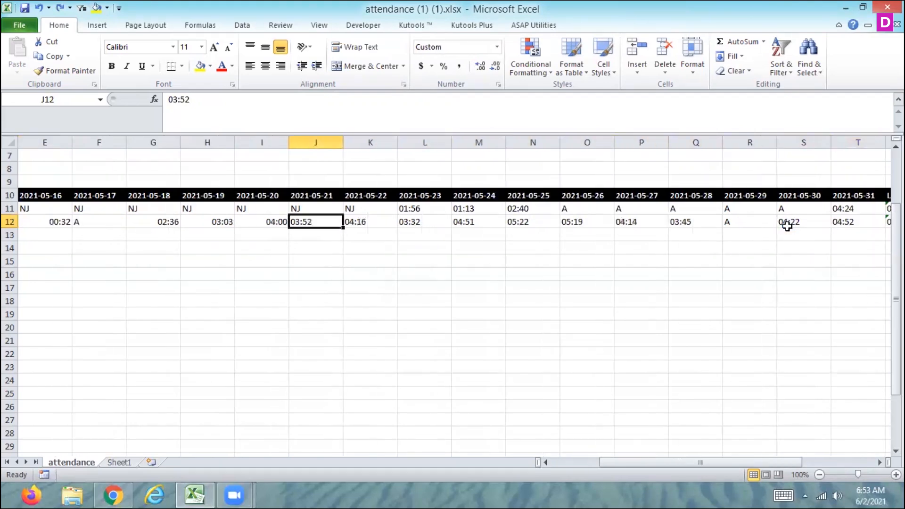
{"action": "key", "text": "ctrl+z"}
{"action": "key", "text": "ctrl+z"}
{"action": "key", "text": "ctrl+z"}
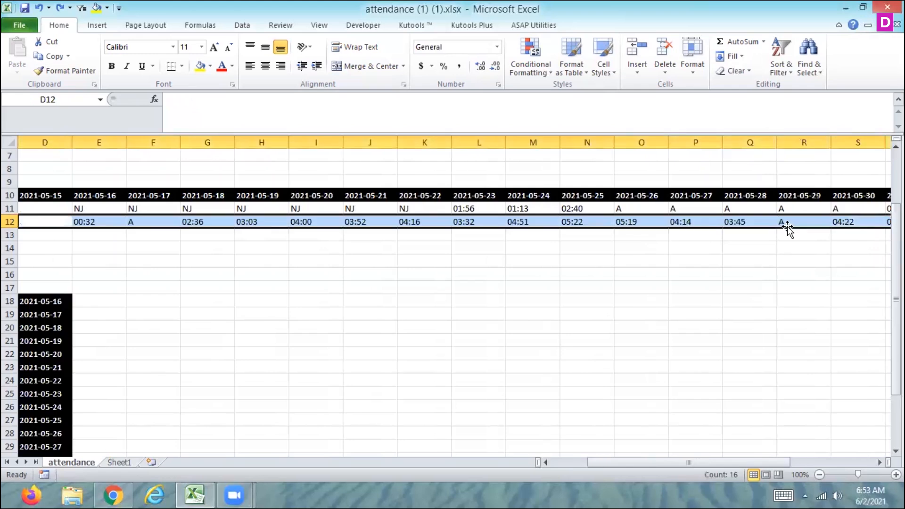
{"action": "key", "text": "ctrl+z"}
{"action": "key", "text": "ctrl+z"}
{"action": "key", "text": "ctrl+z"}
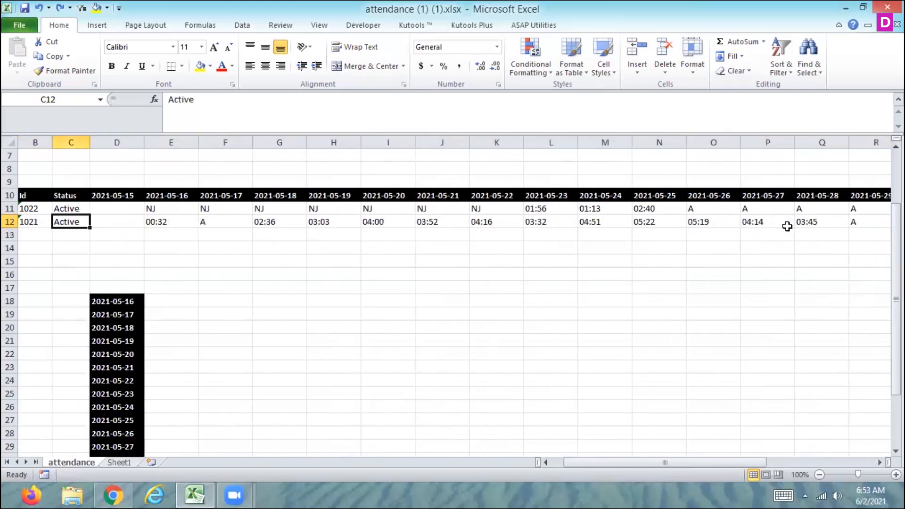
Step: Copy the second employee's entries E12:T12 and paste them transposed into column E starting at E18
{"action": "key", "text": "shift+Right"}
{"action": "key", "text": "shift+Right"}
{"action": "key", "text": "shift+Right"}
{"action": "key", "text": "shift+Right"}
{"action": "key", "text": "shift+Right"}
{"action": "key", "text": "shift+Right"}
{"action": "key", "text": "shift+Right"}
{"action": "key", "text": "shift+Right"}
{"action": "key", "text": "shift+Right"}
{"action": "key", "text": "shift+Right"}
{"action": "key", "text": "shift+Right"}
{"action": "key", "text": "shift+Right"}
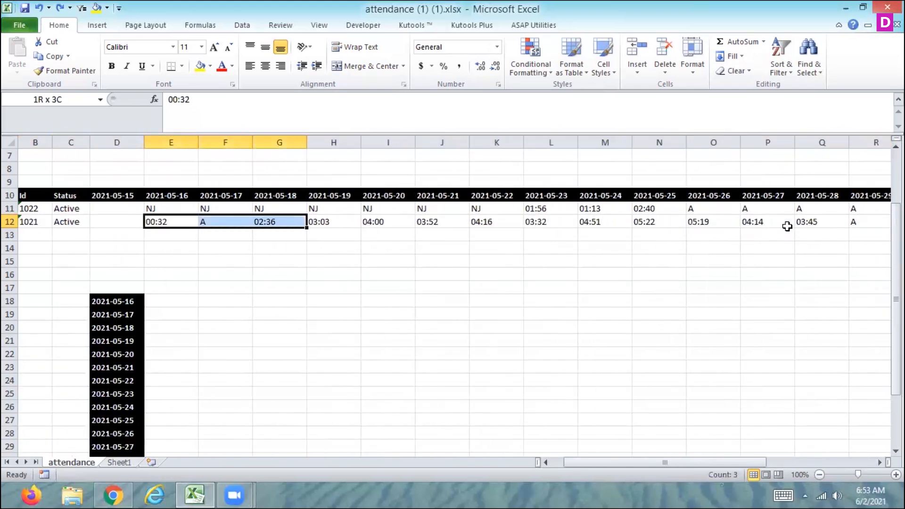
{"action": "key", "text": "shift+Right"}
{"action": "key", "text": "shift+Right"}
{"action": "key", "text": "shift+Right"}
{"action": "key", "text": "shift+Right"}
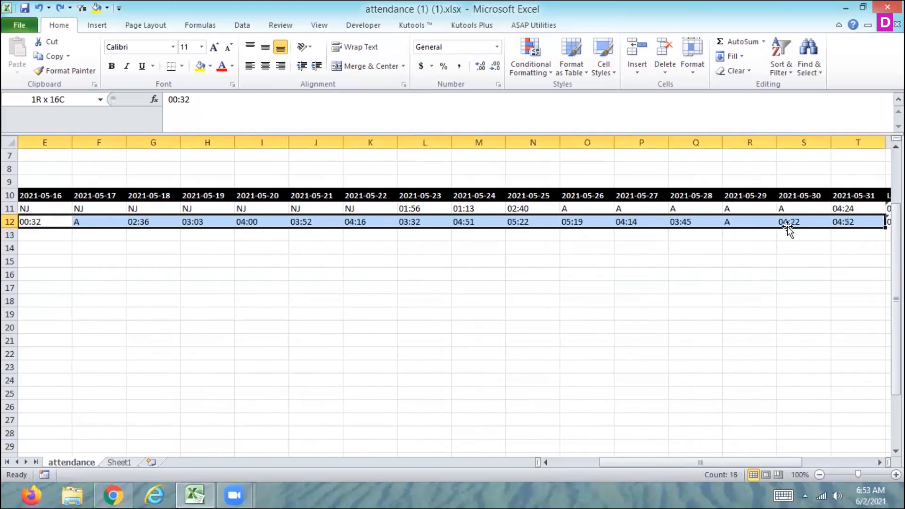
{"action": "key", "text": "shift+Left"}
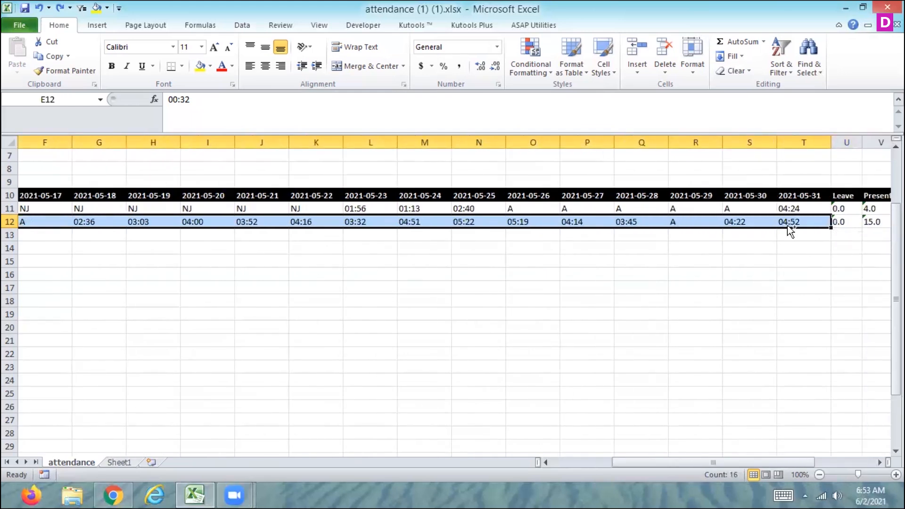
{"action": "key", "text": "ctrl+c"}
{"action": "key", "text": "Left"}
{"action": "key", "text": "Left"}
{"action": "key", "text": "Left"}
{"action": "key", "text": "Left"}
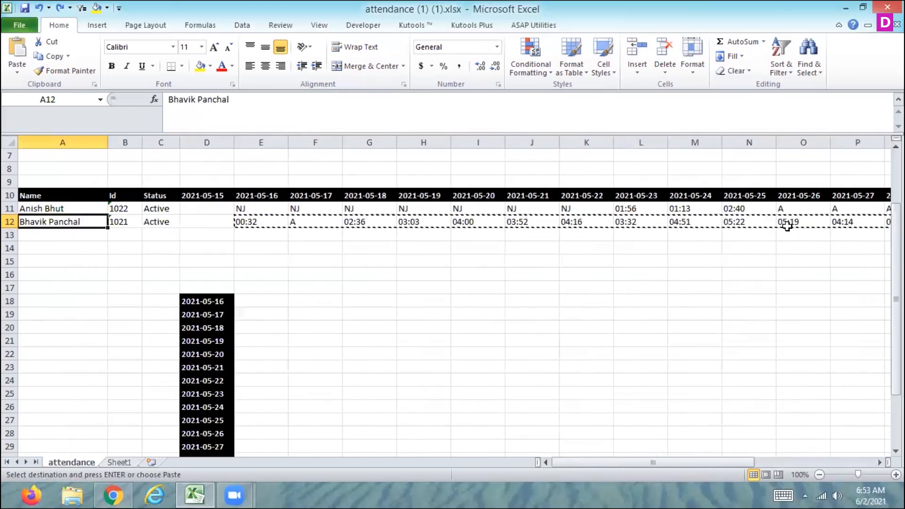
{"action": "left_click", "coordinate": [255, 299]}
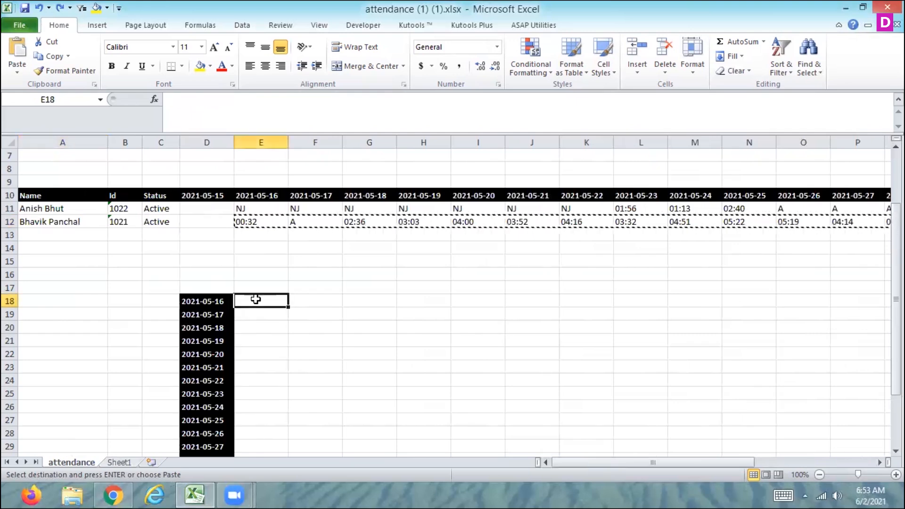
{"action": "left_click", "coordinate": [24, 69]}
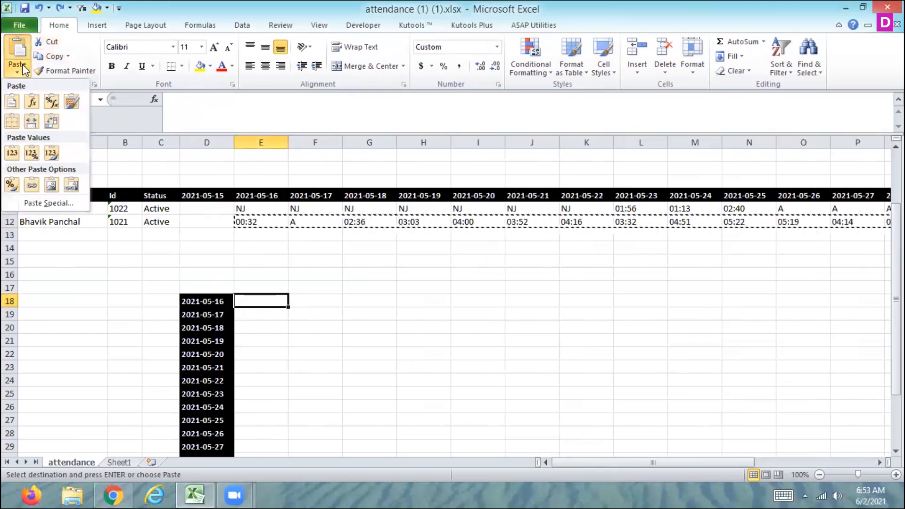
{"action": "left_click", "coordinate": [54, 121]}
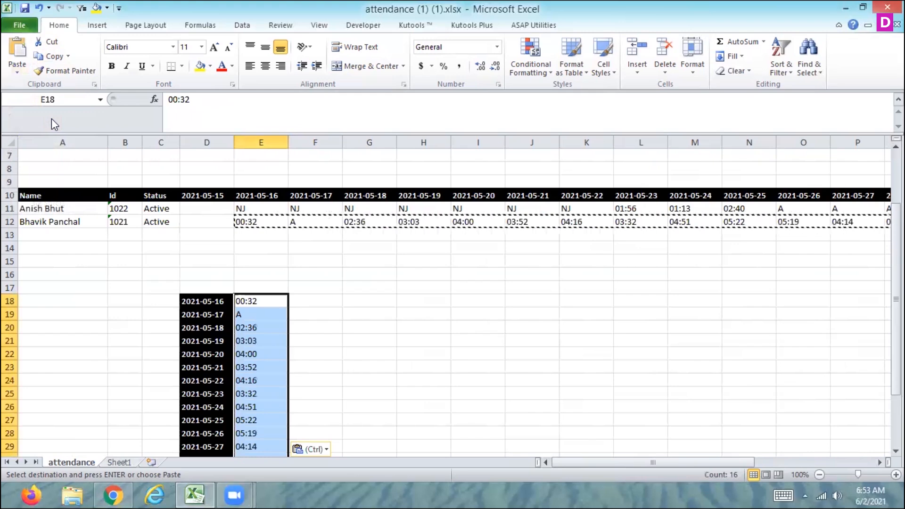
{"action": "left_click", "coordinate": [261, 301]}
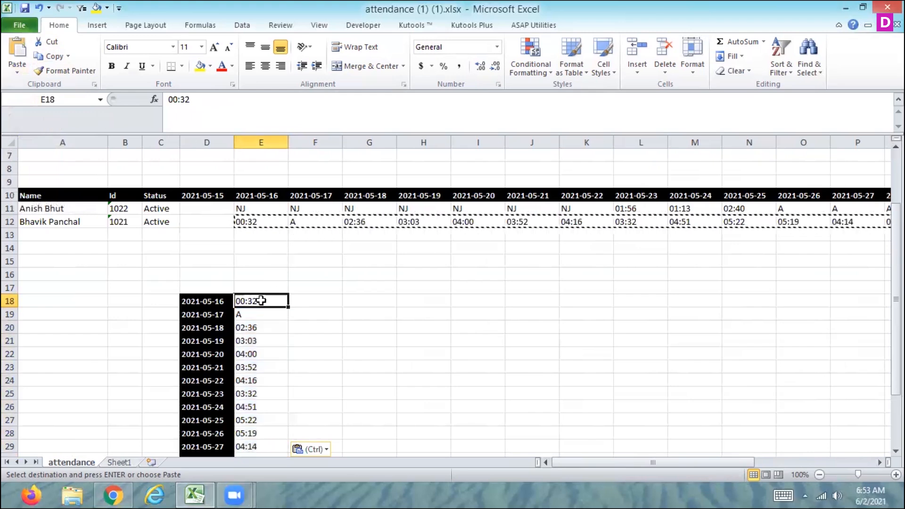
{"action": "key", "text": "Escape"}
Step: Enter an AutoSum of E18:E33 in the Duration cell E34
{"action": "key", "text": "Down"}
{"action": "key", "text": "Down"}
{"action": "key", "text": "Down"}
{"action": "key", "text": "Down"}
{"action": "key", "text": "Down"}
{"action": "key", "text": "Down"}
{"action": "key", "text": "Down"}
{"action": "key", "text": "Down"}
{"action": "key", "text": "Down"}
{"action": "key", "text": "Down"}
{"action": "key", "text": "Down"}
{"action": "key", "text": "Down"}
{"action": "key", "text": "Down"}
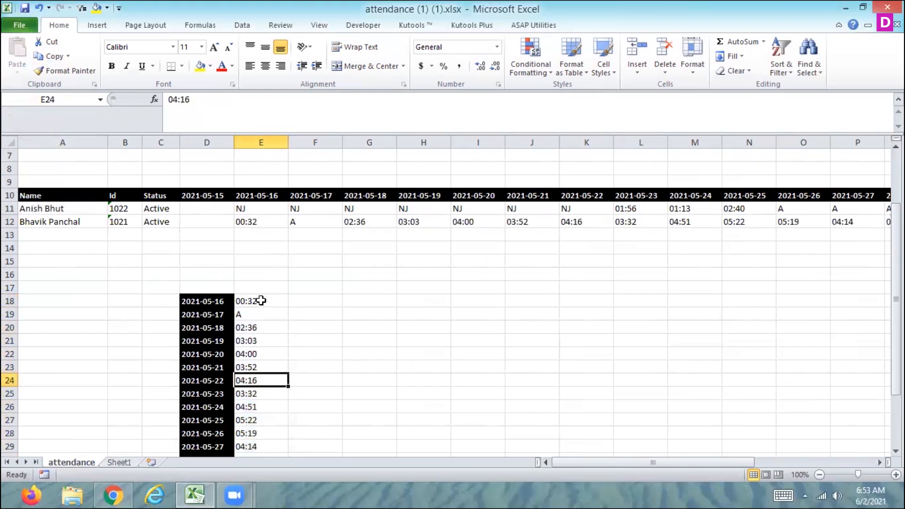
{"action": "key", "text": "Down"}
{"action": "key", "text": "Down"}
{"action": "key", "text": "Down"}
{"action": "key", "text": "Down"}
{"action": "key", "text": "Down"}
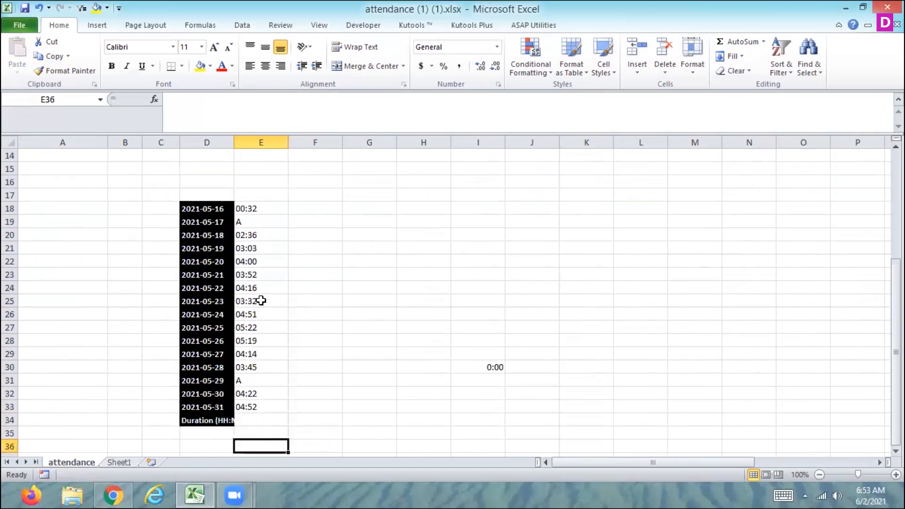
{"action": "key", "text": "Up"}
{"action": "key", "text": "Up"}
{"action": "key", "text": "Up"}
{"action": "key", "text": "Down"}
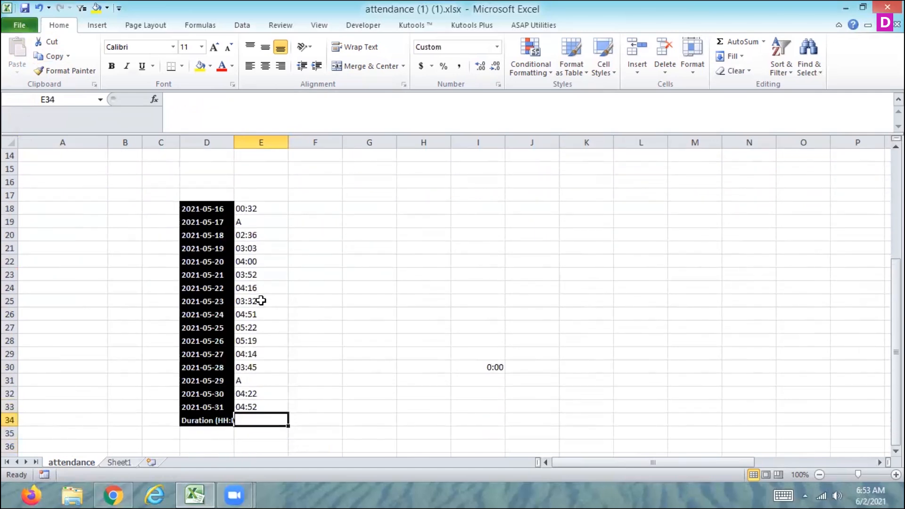
{"action": "left_click", "coordinate": [747, 44]}
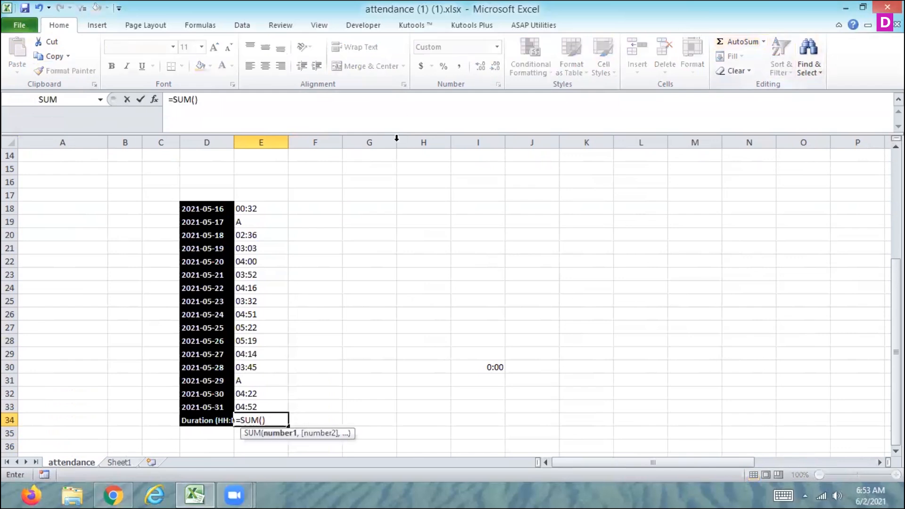
{"action": "left_click_drag", "start_coordinate": [253, 207], "coordinate": [255, 404]}
{"action": "key", "text": "ctrl+Return"}
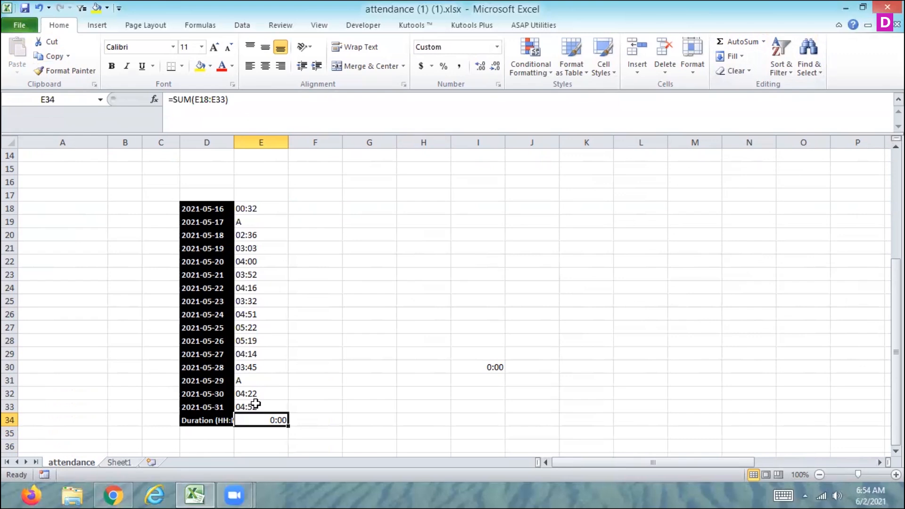
Step: Clear the transposed entries and the Duration sum from E18:E34
{"action": "key", "text": "Up"}
{"action": "key", "text": "Up"}
{"action": "key", "text": "Up"}
{"action": "key", "text": "Up"}
{"action": "key", "text": "Up"}
{"action": "key", "text": "Up"}
{"action": "key", "text": "Up"}
{"action": "key", "text": "Up"}
{"action": "key", "text": "Up"}
{"action": "key", "text": "Up"}
{"action": "key", "text": "Up"}
{"action": "key", "text": "Up"}
{"action": "key", "text": "Up"}
{"action": "key", "text": "Up"}
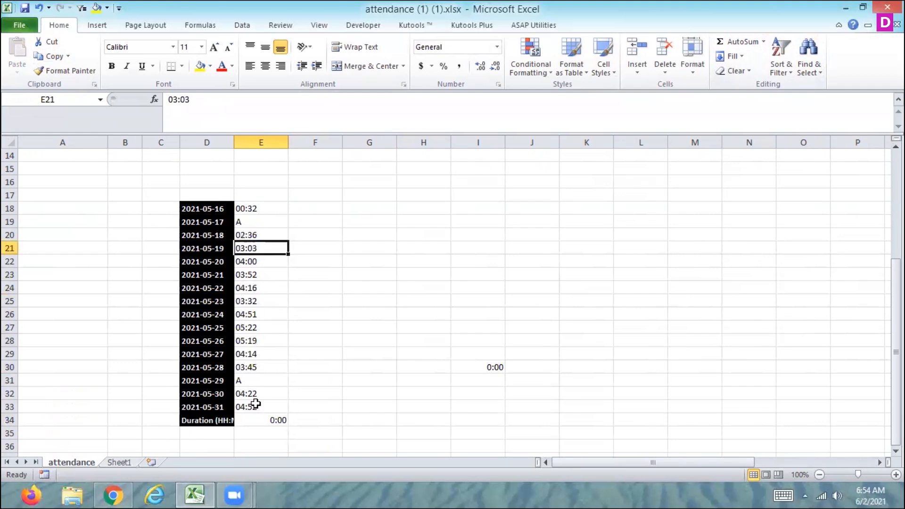
{"action": "key", "text": "Up"}
{"action": "key", "text": "Up"}
{"action": "key", "text": "Up"}
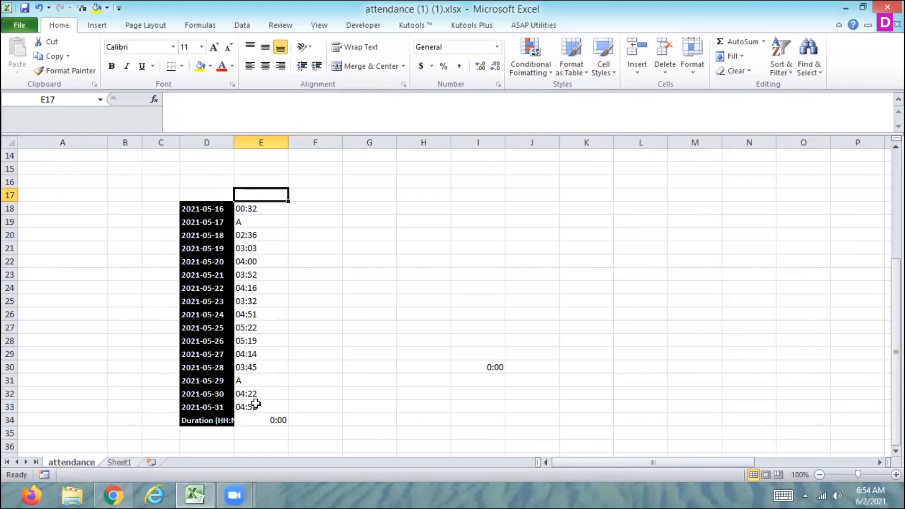
{"action": "key", "text": "Down"}
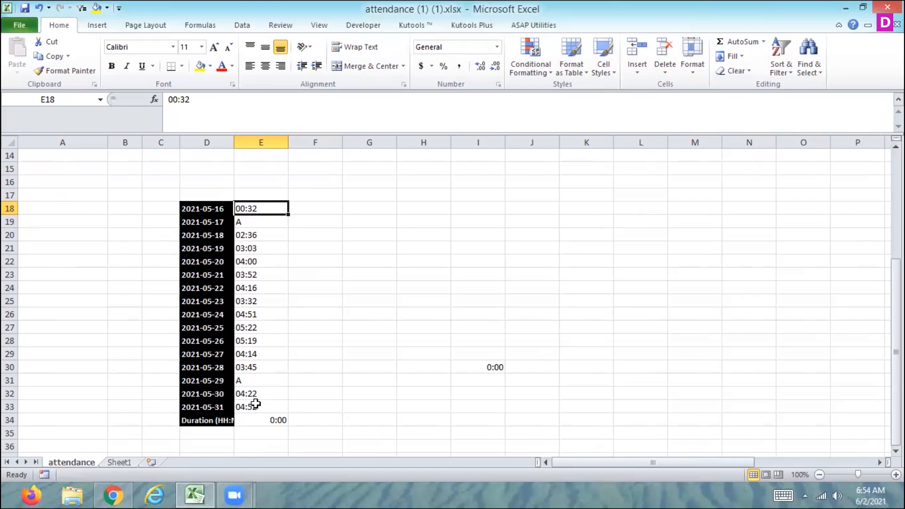
{"action": "key", "text": "ctrl+shift+Down"}
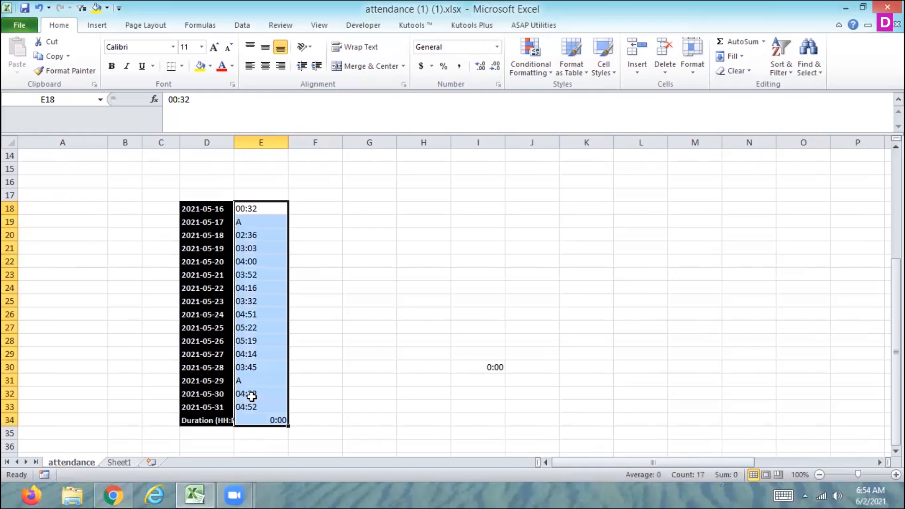
{"action": "key", "text": "Delete"}
Step: Re-enter each of the second employee's time entries from 2021-05-16 through 2021-05-31 in row 12 so they are stored as times
{"action": "key", "text": "Up"}
{"action": "key", "text": "Up"}
{"action": "key", "text": "Up"}
{"action": "key", "text": "Up"}
{"action": "key", "text": "Up"}
{"action": "key", "text": "Up"}
{"action": "key", "text": "Up"}
{"action": "key", "text": "Up"}
{"action": "key", "text": "Up"}
{"action": "key", "text": "Up"}
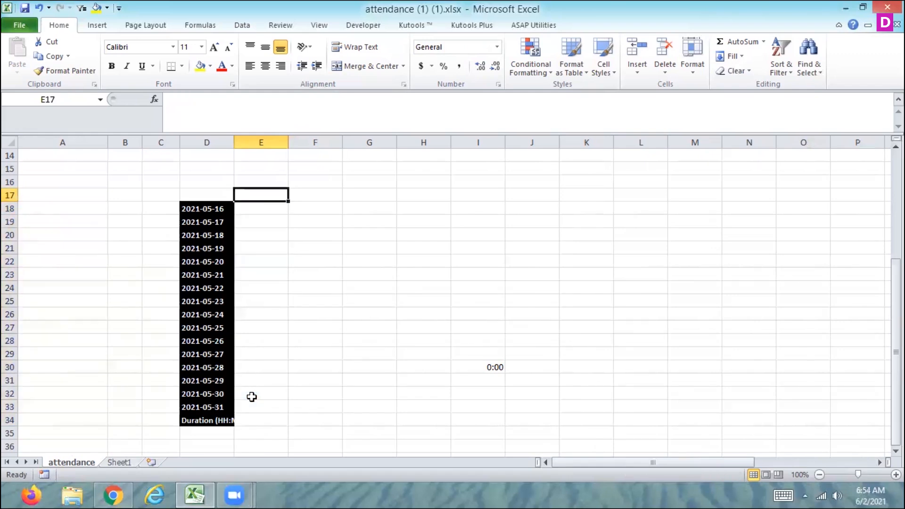
{"action": "key", "text": "Down"}
{"action": "key", "text": "Down"}
{"action": "key", "text": "Down"}
{"action": "key", "text": "Down"}
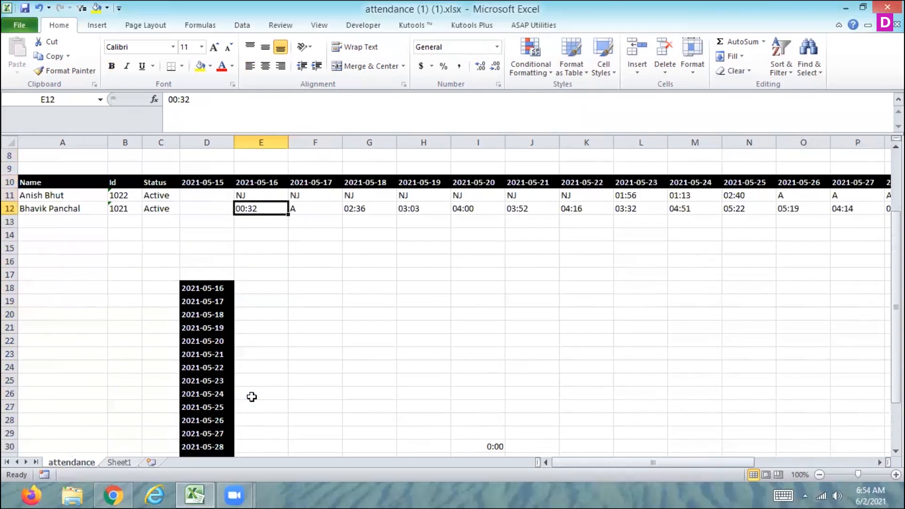
{"action": "double_click", "coordinate": [259, 209]}
{"action": "left_click", "coordinate": [299, 210]}
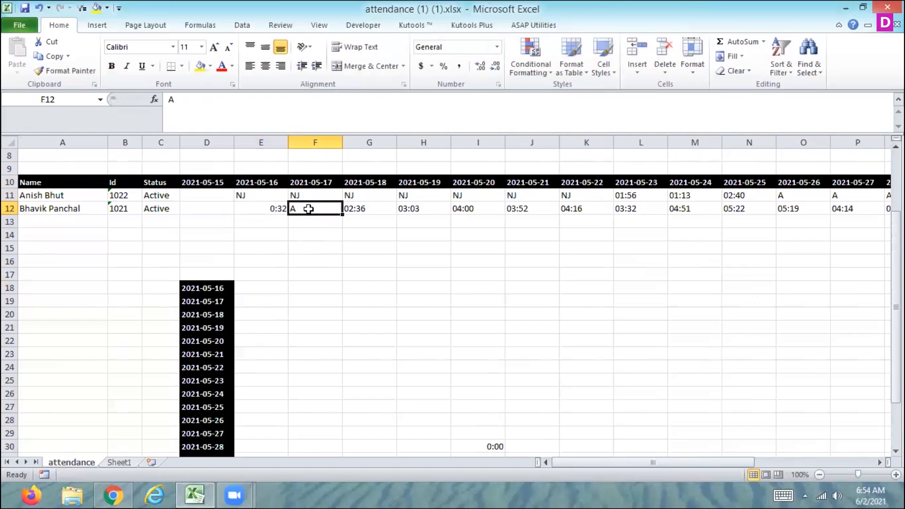
{"action": "double_click", "coordinate": [351, 210]}
{"action": "left_click", "coordinate": [419, 209]}
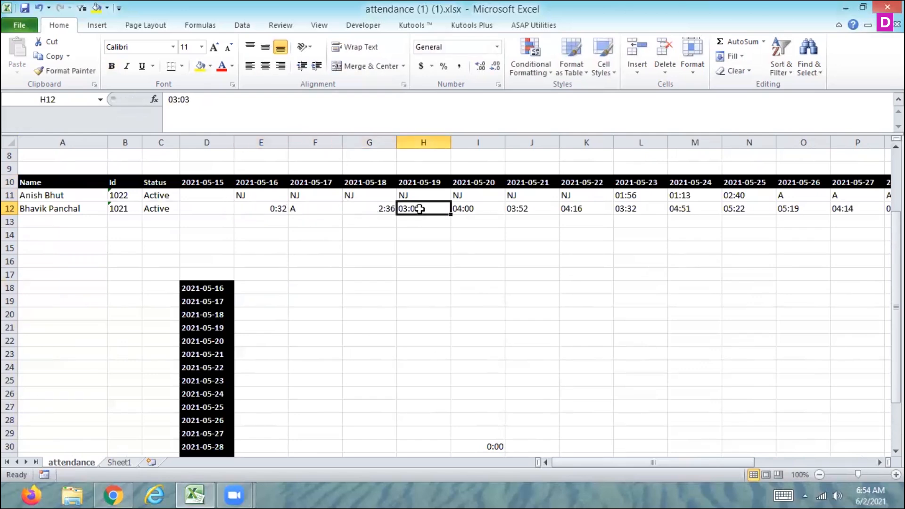
{"action": "double_click", "coordinate": [419, 209]}
{"action": "left_click", "coordinate": [467, 209]}
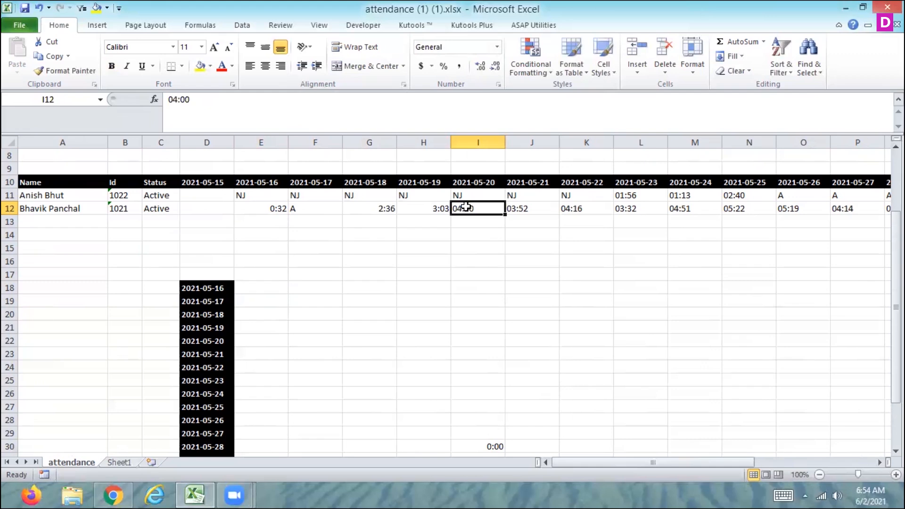
{"action": "double_click", "coordinate": [468, 208]}
{"action": "key", "text": "Tab"}
{"action": "double_click", "coordinate": [518, 208]}
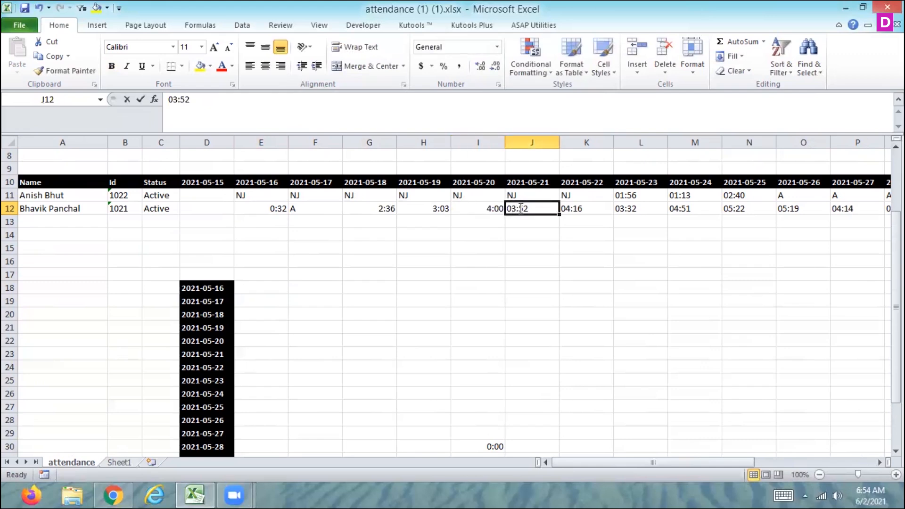
{"action": "key", "text": "Tab"}
{"action": "double_click", "coordinate": [577, 209]}
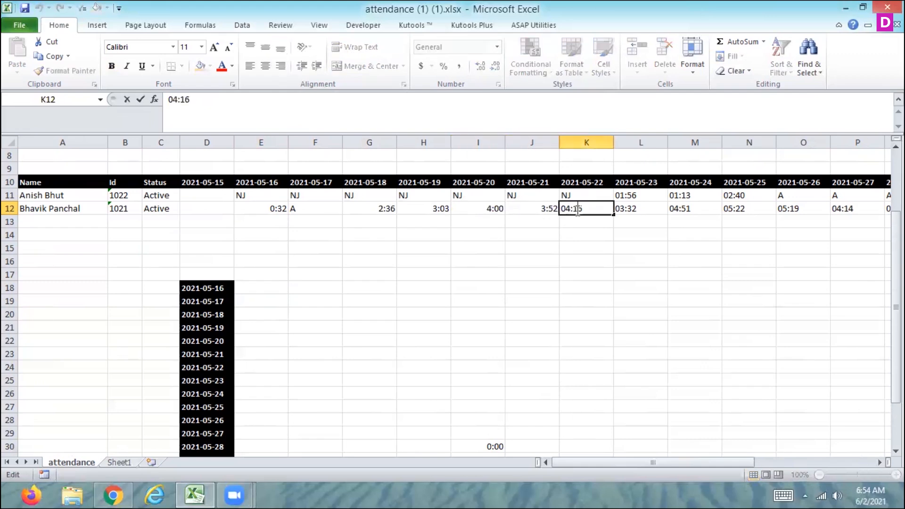
{"action": "key", "text": "Tab"}
{"action": "double_click", "coordinate": [628, 209]}
{"action": "key", "text": "Tab"}
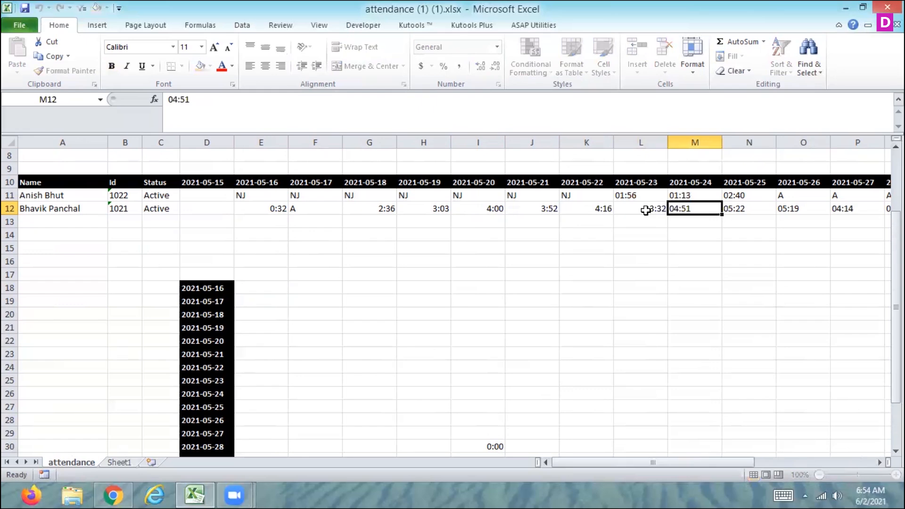
{"action": "double_click", "coordinate": [674, 208]}
{"action": "key", "text": "Tab"}
{"action": "double_click", "coordinate": [737, 208]}
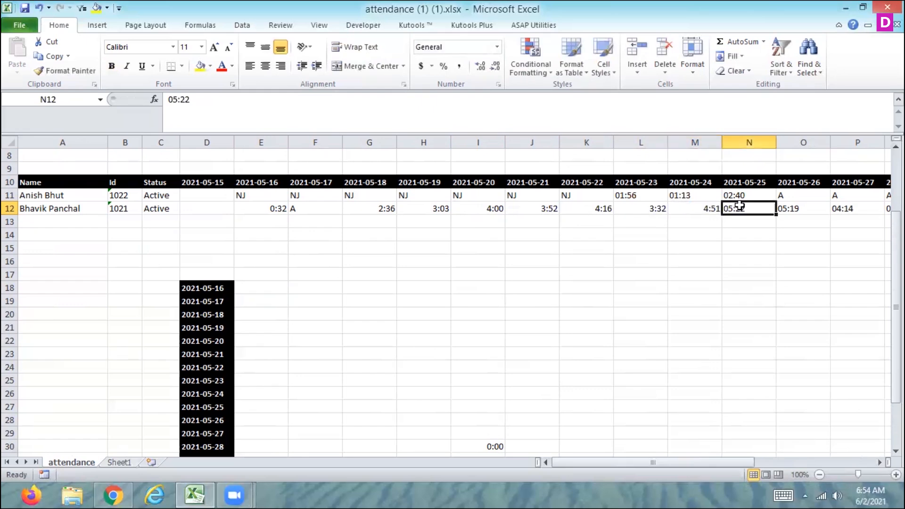
{"action": "key", "text": "Tab"}
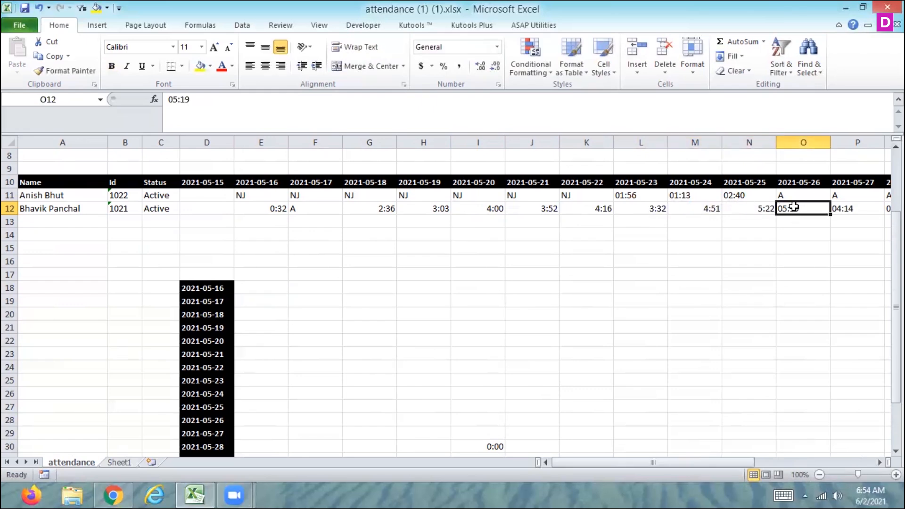
{"action": "double_click", "coordinate": [793, 206]}
{"action": "key", "text": "Tab"}
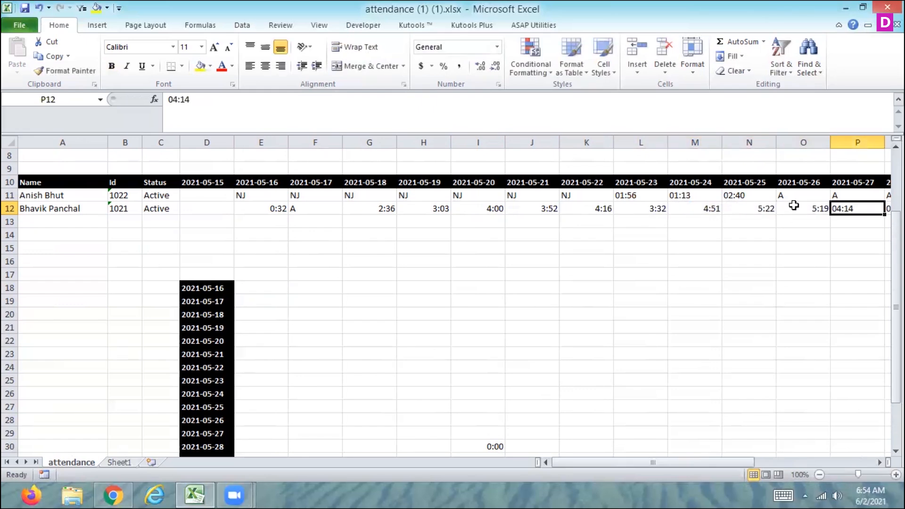
{"action": "double_click", "coordinate": [847, 207]}
{"action": "key", "text": "Tab"}
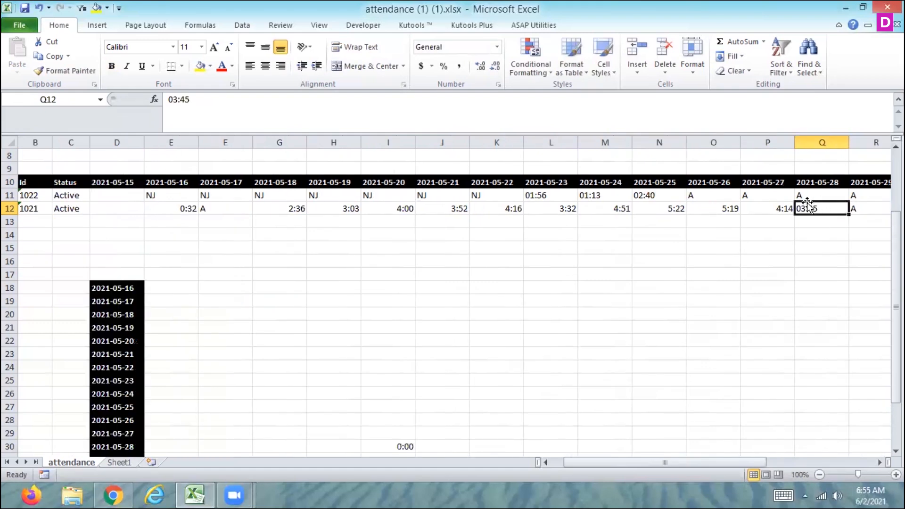
{"action": "key", "text": "Up"}
{"action": "key", "text": "Up"}
{"action": "key", "text": "Right"}
{"action": "double_click", "coordinate": [808, 205]}
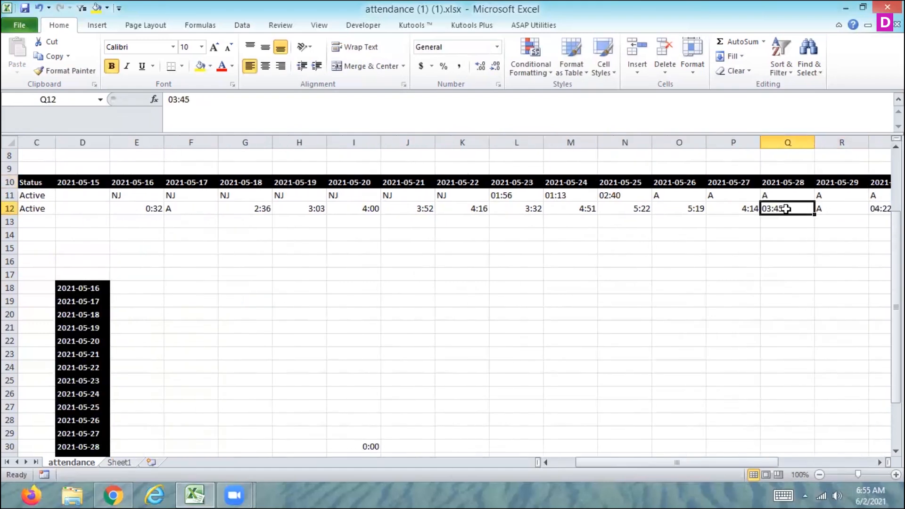
{"action": "key", "text": "Tab"}
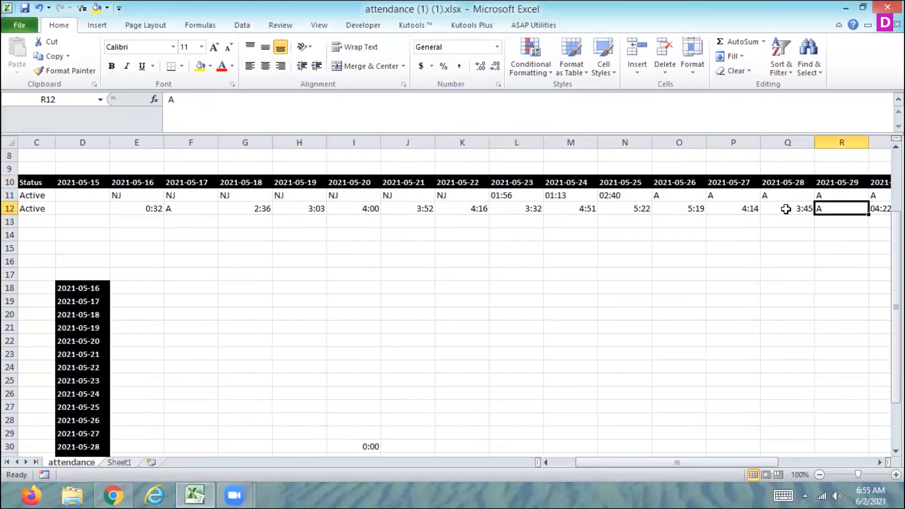
{"action": "left_click", "coordinate": [879, 221]}
{"action": "double_click", "coordinate": [880, 207]}
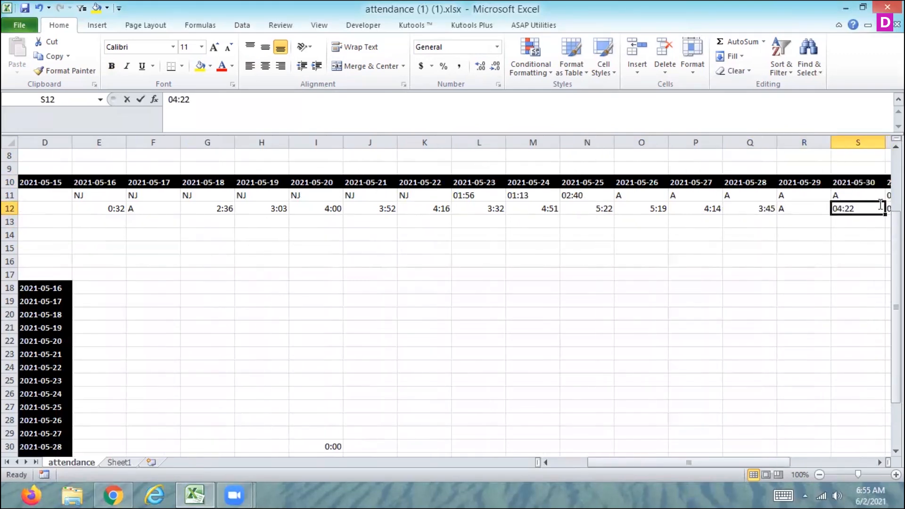
{"action": "key", "text": "Tab"}
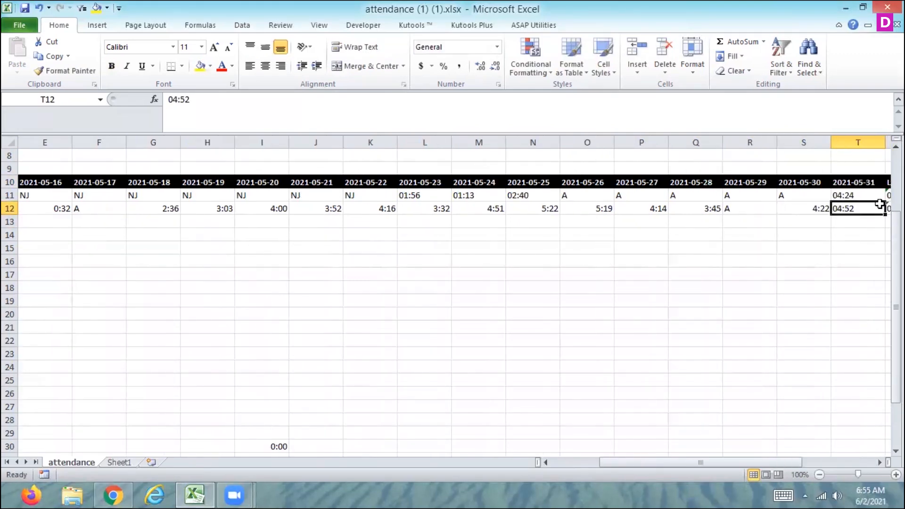
{"action": "double_click", "coordinate": [847, 206]}
{"action": "key", "text": "Tab"}
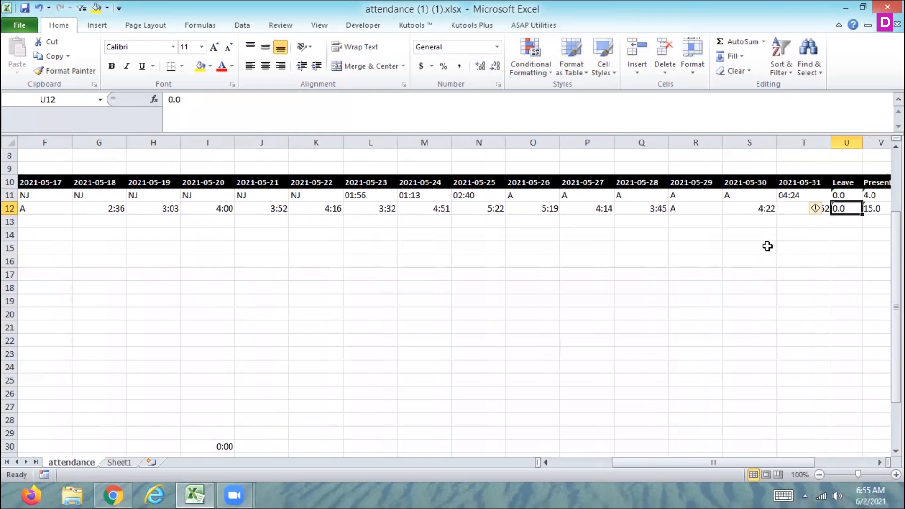
Step: Copy the second employee's entries E12:T12
{"action": "key", "text": "Left"}
{"action": "key", "text": "Left"}
{"action": "key", "text": "Left"}
{"action": "key", "text": "Left"}
{"action": "key", "text": "Left"}
{"action": "key", "text": "Left"}
{"action": "key", "text": "Left"}
{"action": "key", "text": "Left"}
{"action": "key", "text": "Left"}
{"action": "key", "text": "Left"}
{"action": "key", "text": "Left"}
{"action": "key", "text": "Left"}
{"action": "key", "text": "Left"}
{"action": "key", "text": "Left"}
{"action": "key", "text": "Left"}
{"action": "key", "text": "Left"}
{"action": "key", "text": "Left"}
{"action": "key", "text": "Left"}
{"action": "key", "text": "Left"}
{"action": "key", "text": "Left"}
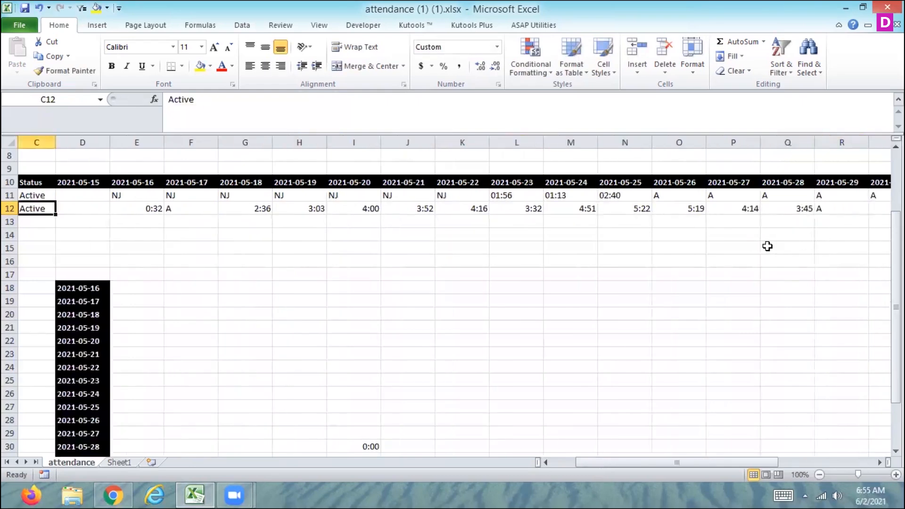
{"action": "key", "text": "Right"}
{"action": "key", "text": "Right"}
{"action": "key", "text": "Right"}
{"action": "key", "text": "Right"}
{"action": "key", "text": "shift+Right"}
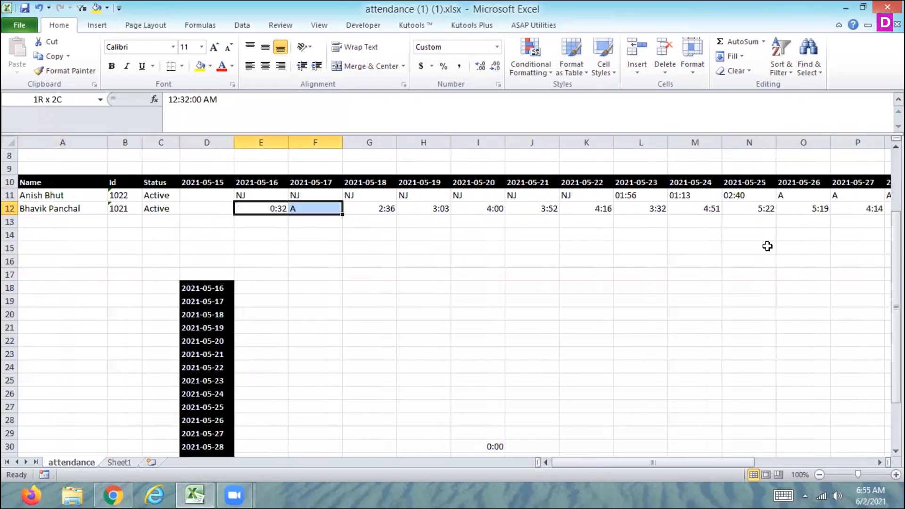
{"action": "key", "text": "shift+Right"}
{"action": "key", "text": "Left"}
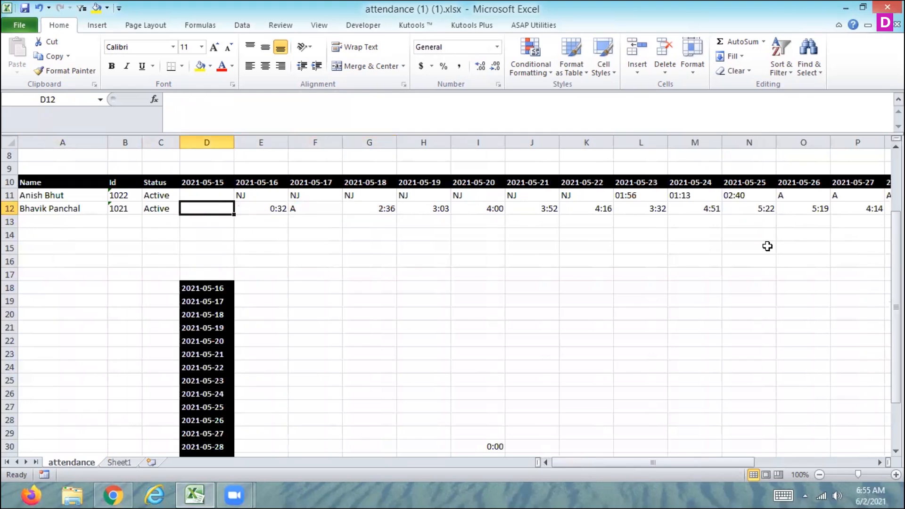
{"action": "key", "text": "shift+Right"}
{"action": "key", "text": "shift+Right"}
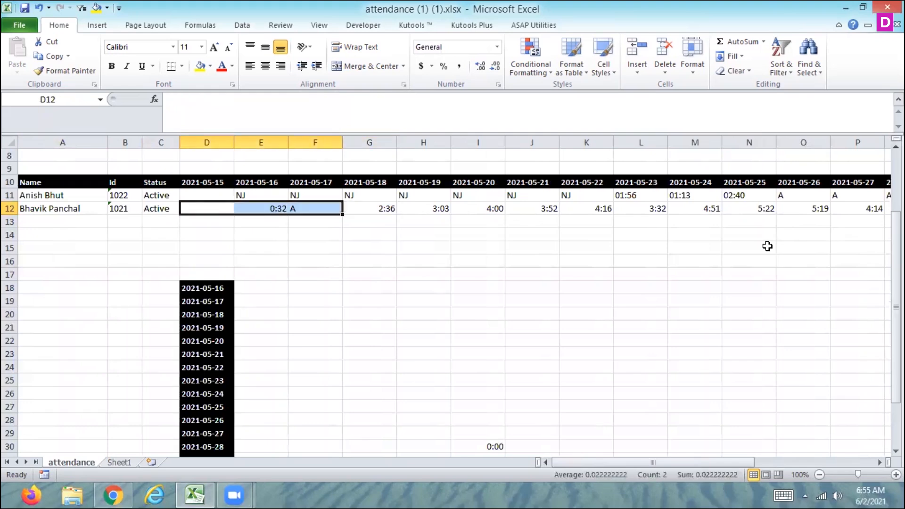
{"action": "key", "text": "Right"}
{"action": "key", "text": "shift+Right"}
{"action": "key", "text": "shift+Right"}
{"action": "key", "text": "shift+Right"}
{"action": "key", "text": "shift+Right"}
{"action": "key", "text": "shift+Right"}
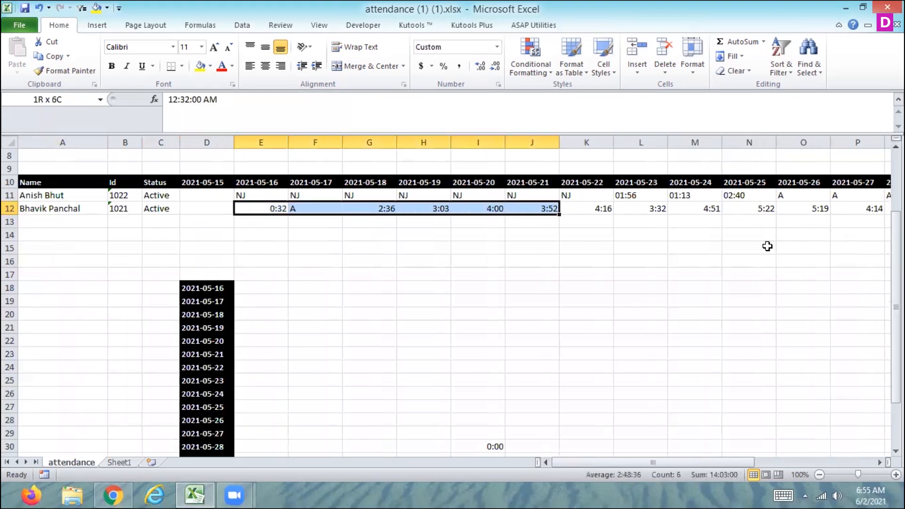
{"action": "key", "text": "shift+Right"}
{"action": "key", "text": "shift+Right"}
{"action": "key", "text": "shift+Right"}
{"action": "key", "text": "shift+Right"}
{"action": "key", "text": "shift+Right"}
{"action": "key", "text": "shift+Right"}
{"action": "key", "text": "shift+Right"}
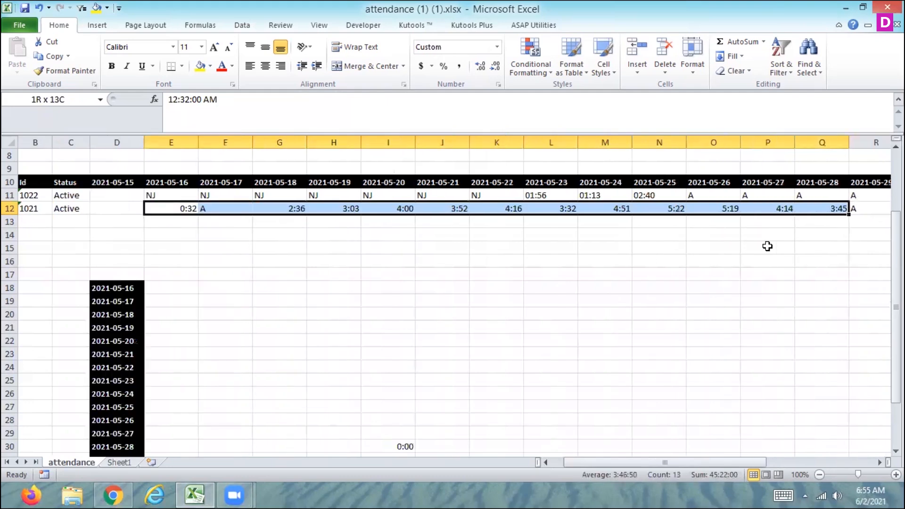
{"action": "key", "text": "shift+Right"}
{"action": "key", "text": "shift+Right"}
{"action": "key", "text": "shift+Right"}
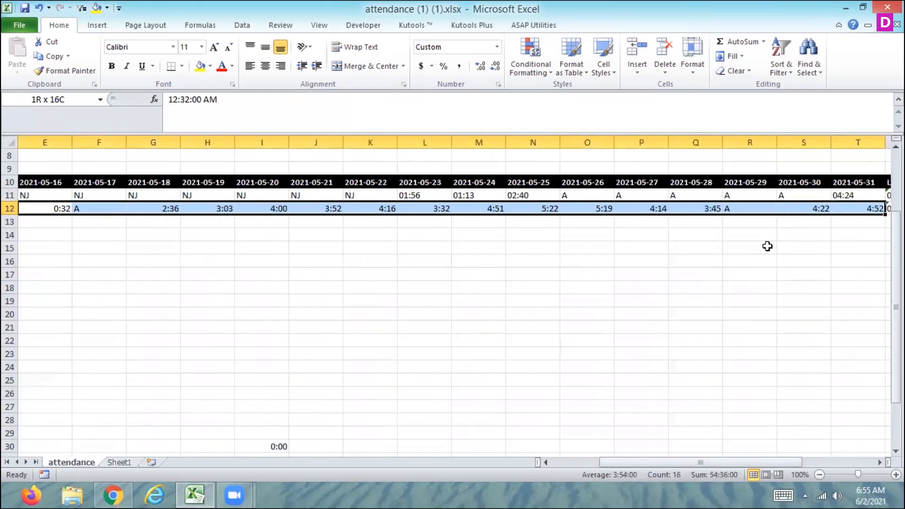
{"action": "key", "text": "shift+Right"}
{"action": "key", "text": "shift+Left"}
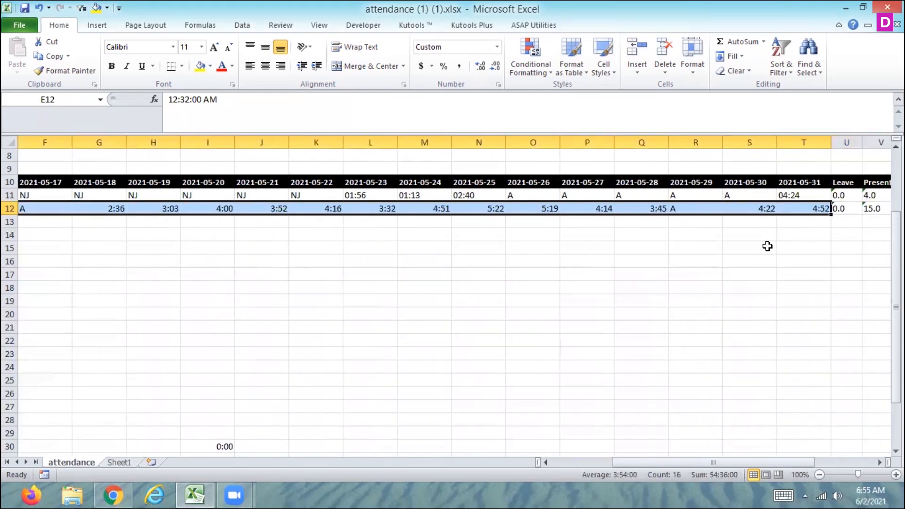
{"action": "key", "text": "ctrl+c"}
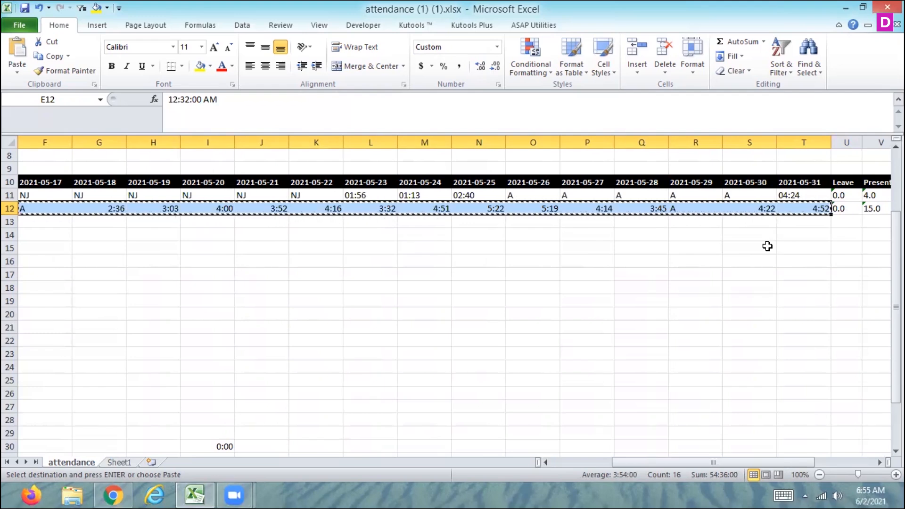
Step: Paste the copied entries transposed into column E starting at E18
{"action": "key", "text": "Left"}
{"action": "key", "text": "Left"}
{"action": "key", "text": "Left"}
{"action": "key", "text": "Left"}
{"action": "key", "text": "Down"}
{"action": "key", "text": "Down"}
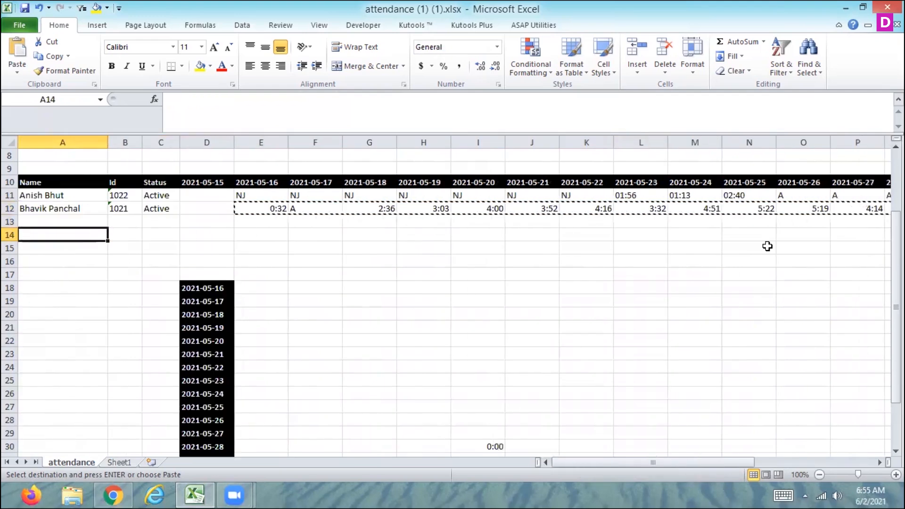
{"action": "key", "text": "Down"}
{"action": "key", "text": "Down"}
{"action": "key", "text": "Down"}
{"action": "key", "text": "Down"}
{"action": "key", "text": "Down"}
{"action": "key", "text": "Down"}
{"action": "key", "text": "Down"}
{"action": "key", "text": "Down"}
{"action": "key", "text": "Up"}
{"action": "key", "text": "Up"}
{"action": "key", "text": "Up"}
{"action": "key", "text": "Right"}
{"action": "key", "text": "Right"}
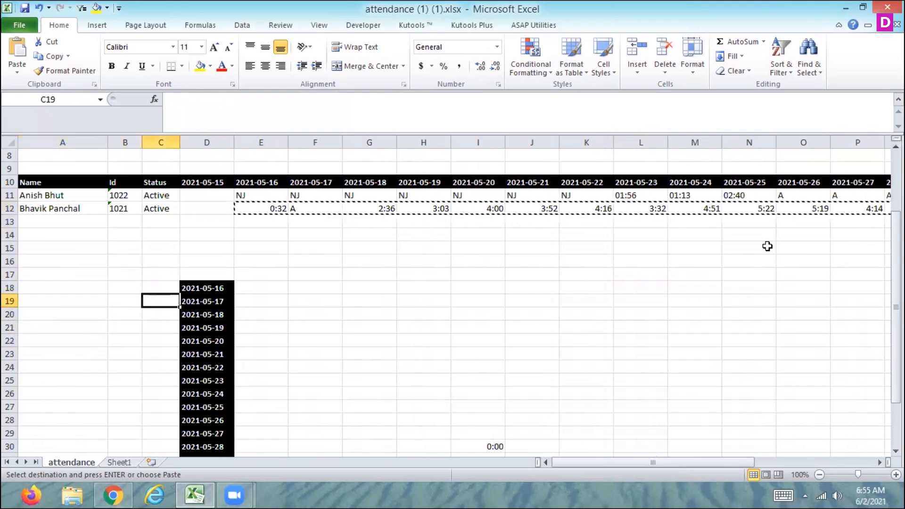
{"action": "key", "text": "Right"}
{"action": "key", "text": "Right"}
{"action": "key", "text": "Up"}
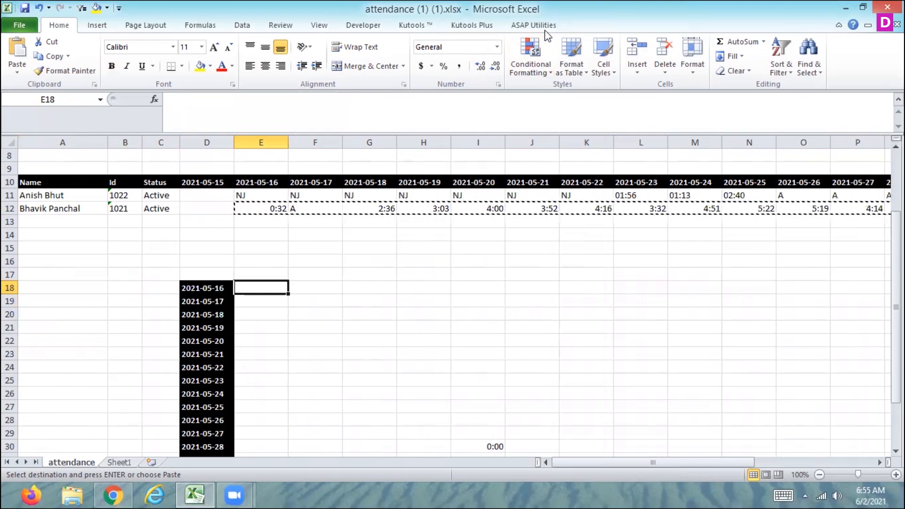
{"action": "left_click", "coordinate": [17, 71]}
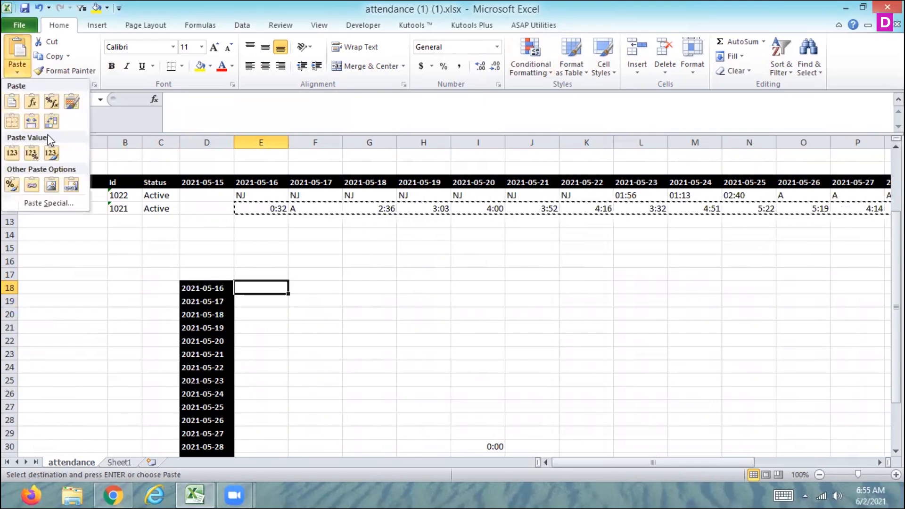
{"action": "left_click", "coordinate": [51, 122]}
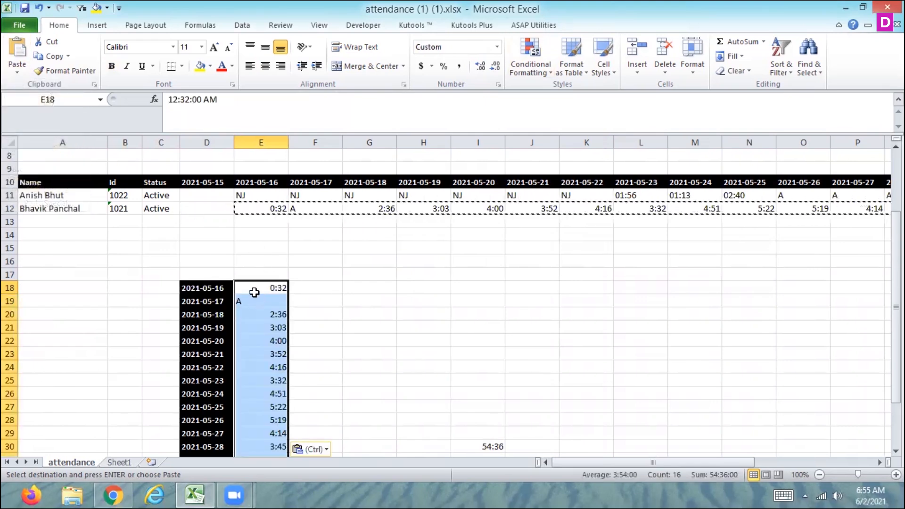
Step: Sum the transposed durations E18:E33 into E34 with AutoSum
{"action": "key", "text": "Down"}
{"action": "key", "text": "Down"}
{"action": "key", "text": "Down"}
{"action": "key", "text": "Down"}
{"action": "key", "text": "Down"}
{"action": "key", "text": "Down"}
{"action": "key", "text": "Down"}
{"action": "key", "text": "Down"}
{"action": "key", "text": "Down"}
{"action": "key", "text": "Down"}
{"action": "key", "text": "Down"}
{"action": "key", "text": "Down"}
{"action": "key", "text": "Down"}
{"action": "key", "text": "Down"}
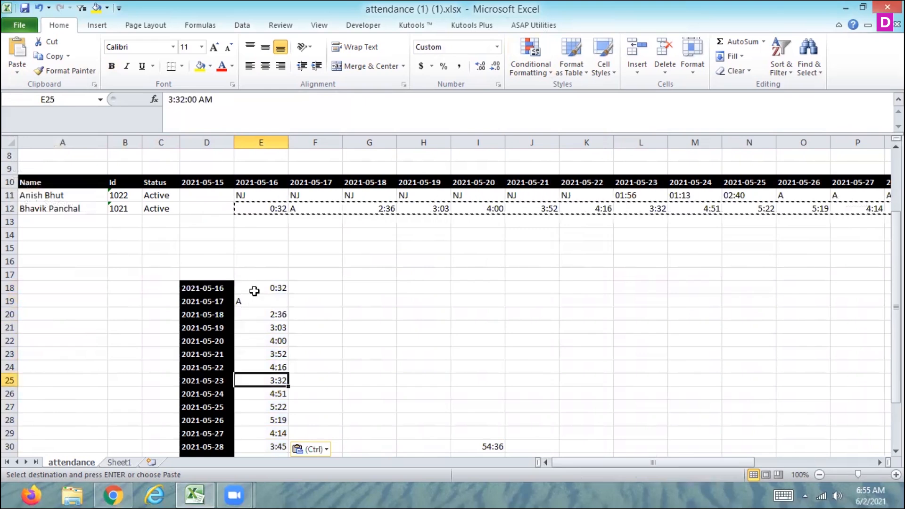
{"action": "key", "text": "Down"}
{"action": "key", "text": "Down"}
{"action": "key", "text": "Down"}
{"action": "key", "text": "Down"}
{"action": "key", "text": "Up"}
{"action": "key", "text": "Up"}
{"action": "key", "text": "Up"}
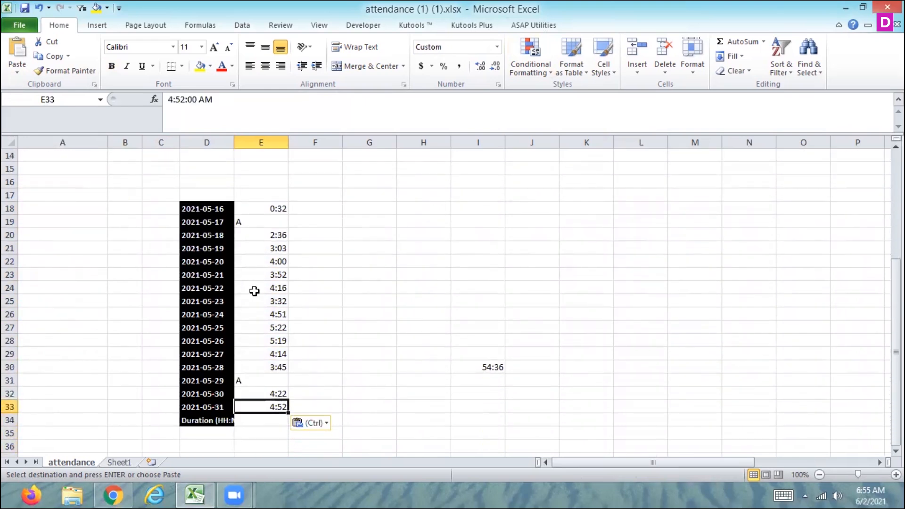
{"action": "key", "text": "Down"}
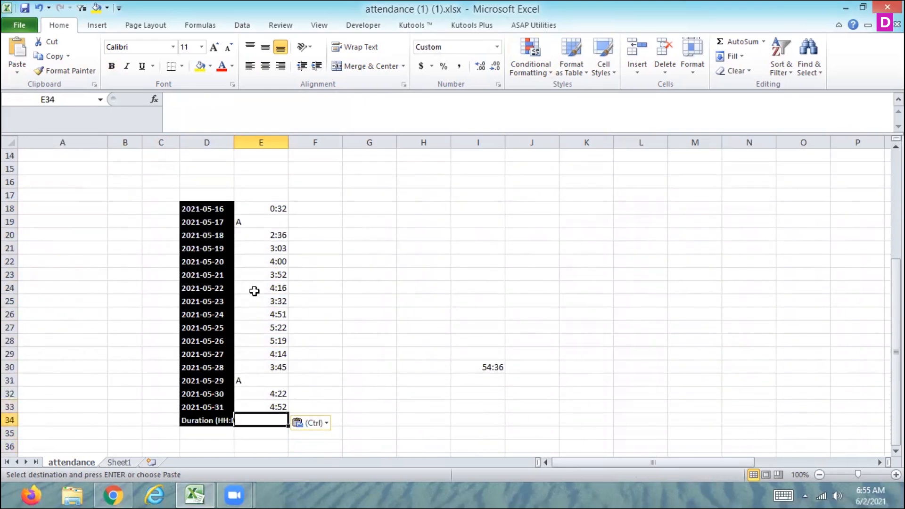
{"action": "left_click", "coordinate": [730, 46]}
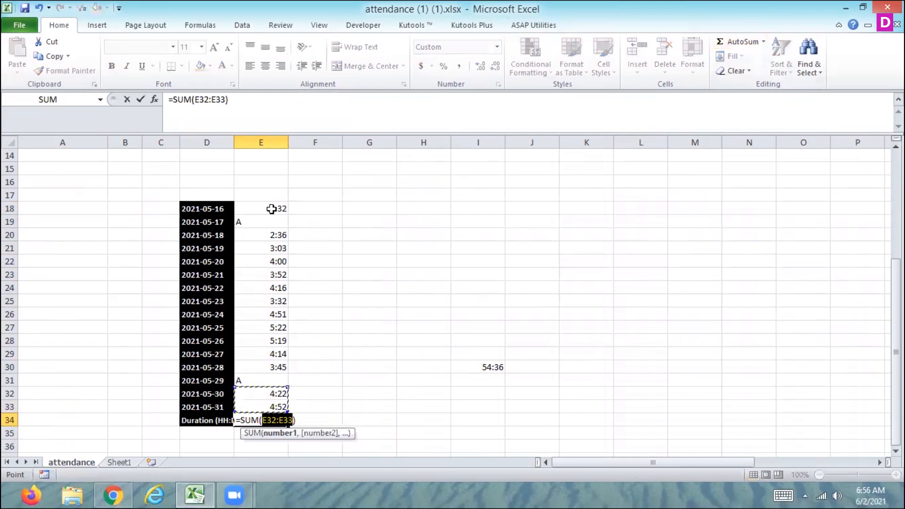
{"action": "left_click_drag", "start_coordinate": [273, 208], "coordinate": [268, 402]}
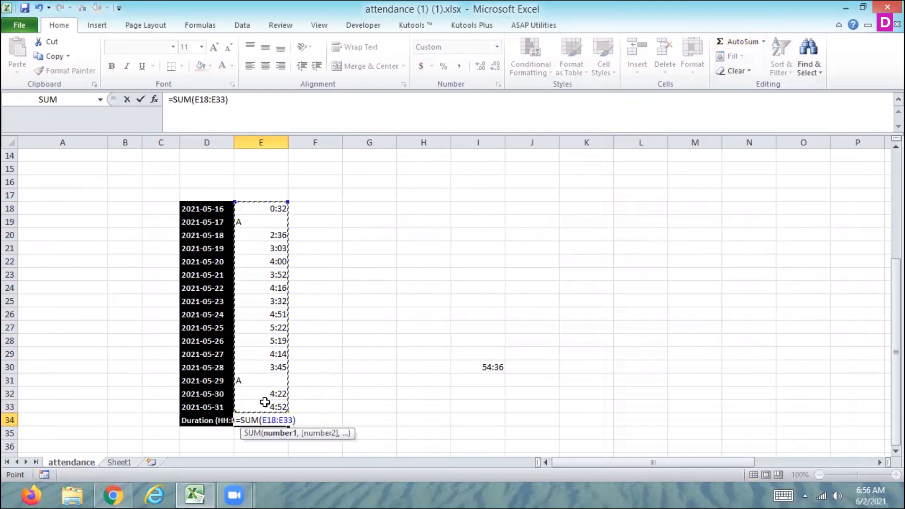
{"action": "key", "text": "Return"}
{"action": "key", "text": "Up"}
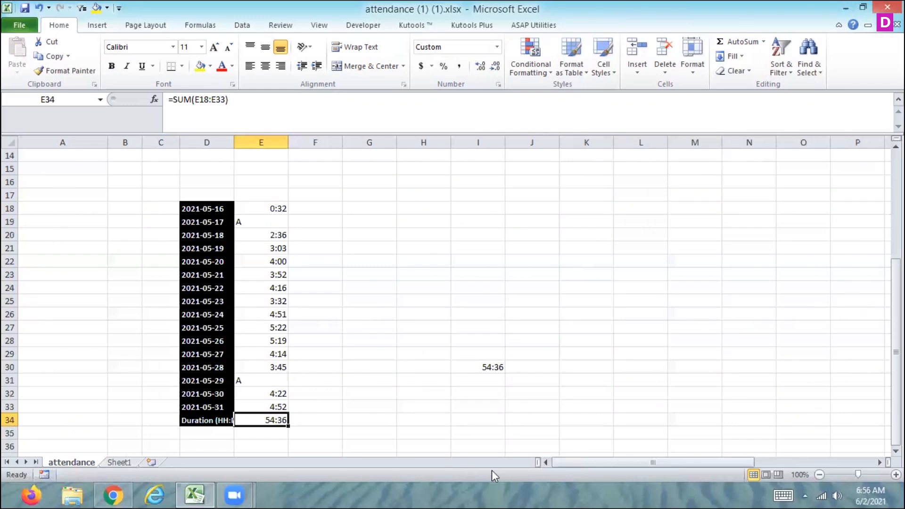
Step: Clear the old duration total from cell I30
{"action": "left_click", "coordinate": [486, 365]}
{"action": "key", "text": "Delete"}
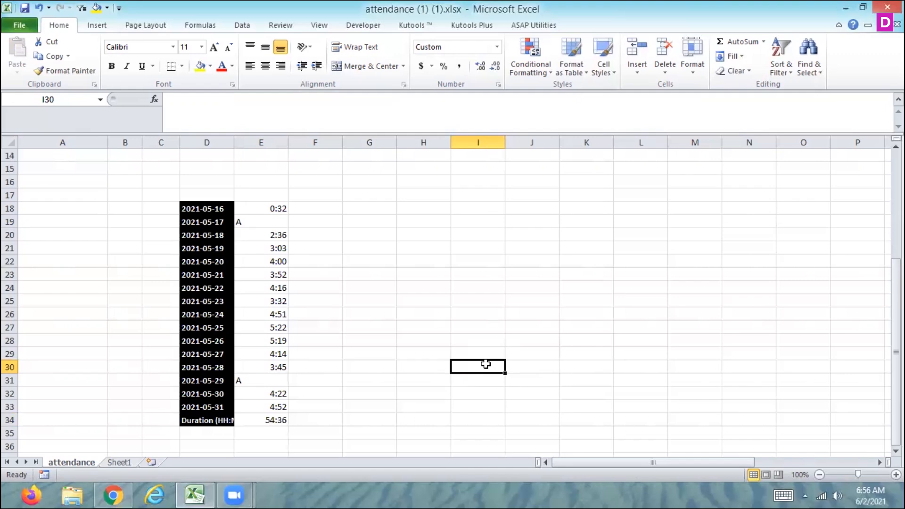
{"action": "key", "text": "Up"}
{"action": "key", "text": "Up"}
{"action": "key", "text": "Up"}
{"action": "key", "text": "Up"}
{"action": "key", "text": "Up"}
{"action": "key", "text": "Up"}
{"action": "key", "text": "Up"}
{"action": "key", "text": "Up"}
{"action": "key", "text": "Up"}
{"action": "key", "text": "Up"}
{"action": "key", "text": "Up"}
{"action": "key", "text": "Up"}
{"action": "key", "text": "Up"}
{"action": "key", "text": "Up"}
{"action": "key", "text": "Up"}
{"action": "key", "text": "Up"}
{"action": "key", "text": "Up"}
{"action": "key", "text": "Up"}
{"action": "key", "text": "Up"}
{"action": "key", "text": "Up"}
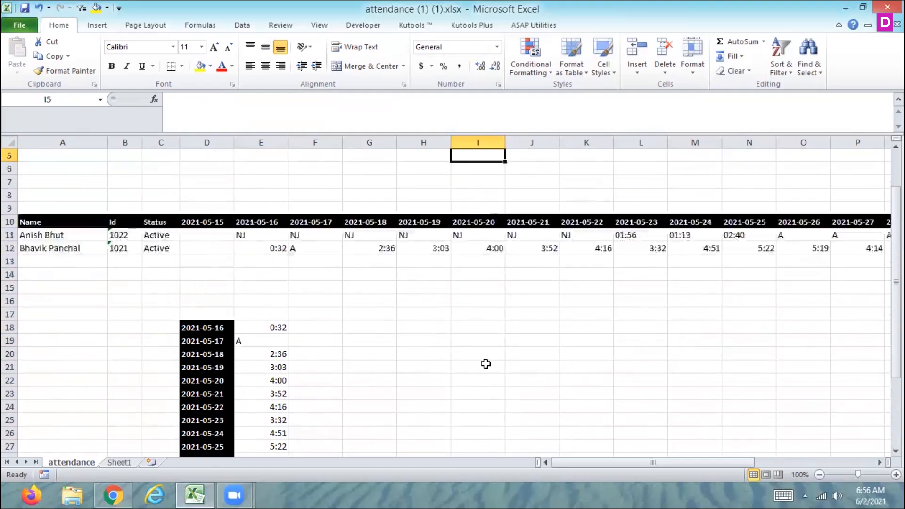
{"action": "key", "text": "Up"}
{"action": "key", "text": "Up"}
{"action": "key", "text": "Up"}
Step: Examine the second employee's time entries across row 12
{"action": "key", "text": "Down"}
{"action": "key", "text": "Down"}
{"action": "key", "text": "Down"}
{"action": "key", "text": "Down"}
{"action": "key", "text": "Down"}
{"action": "key", "text": "Down"}
{"action": "key", "text": "Down"}
{"action": "key", "text": "Down"}
{"action": "key", "text": "Down"}
{"action": "key", "text": "Down"}
{"action": "key", "text": "Down"}
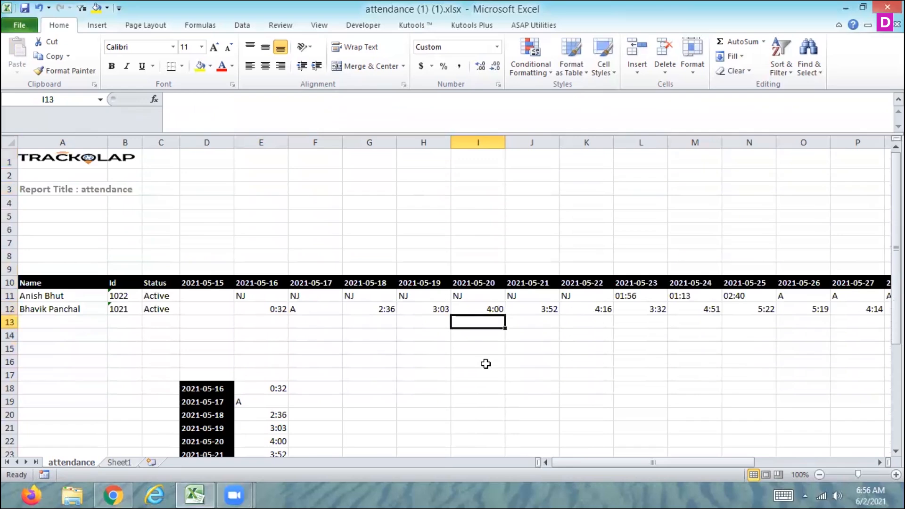
{"action": "key", "text": "Left"}
{"action": "key", "text": "Left"}
{"action": "key", "text": "Left"}
{"action": "key", "text": "Left"}
{"action": "key", "text": "Left"}
{"action": "key", "text": "Left"}
{"action": "key", "text": "Left"}
{"action": "key", "text": "Left"}
{"action": "key", "text": "Up"}
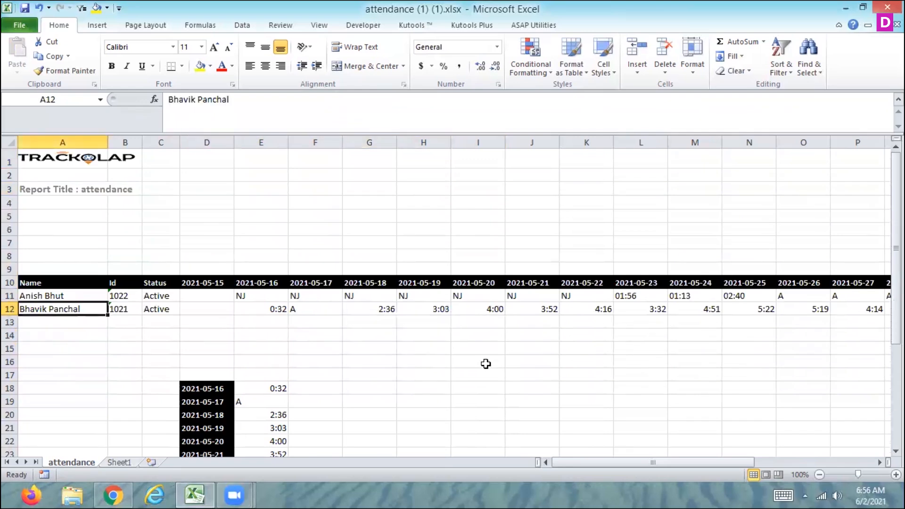
{"action": "key", "text": "Right"}
{"action": "key", "text": "Right"}
{"action": "key", "text": "Right"}
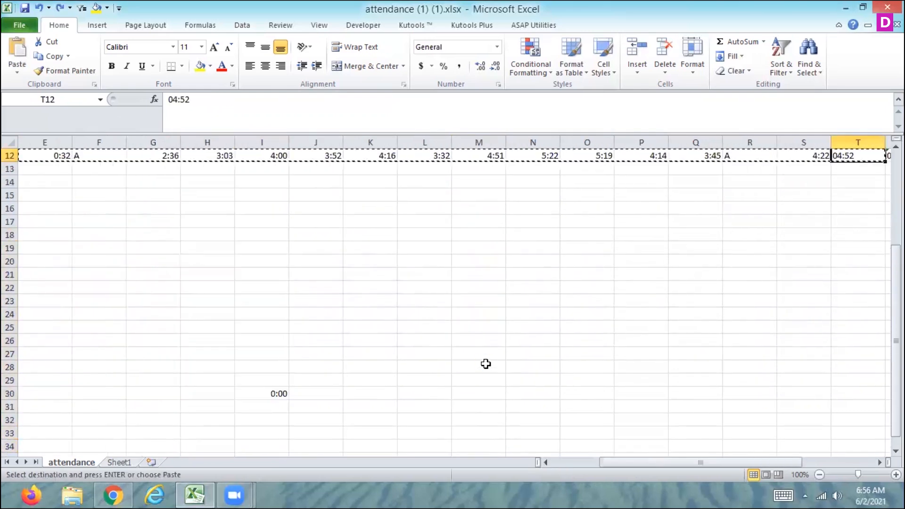
{"action": "key", "text": "Left"}
Step: Undo the recent edits so the second employee's row 12 entries revert to their original text values
{"action": "key", "text": "ctrl+z"}
{"action": "key", "text": "ctrl+z"}
{"action": "key", "text": "ctrl+z"}
{"action": "key", "text": "ctrl+z"}
{"action": "key", "text": "ctrl+z"}
{"action": "key", "text": "ctrl+z"}
{"action": "key", "text": "ctrl+z"}
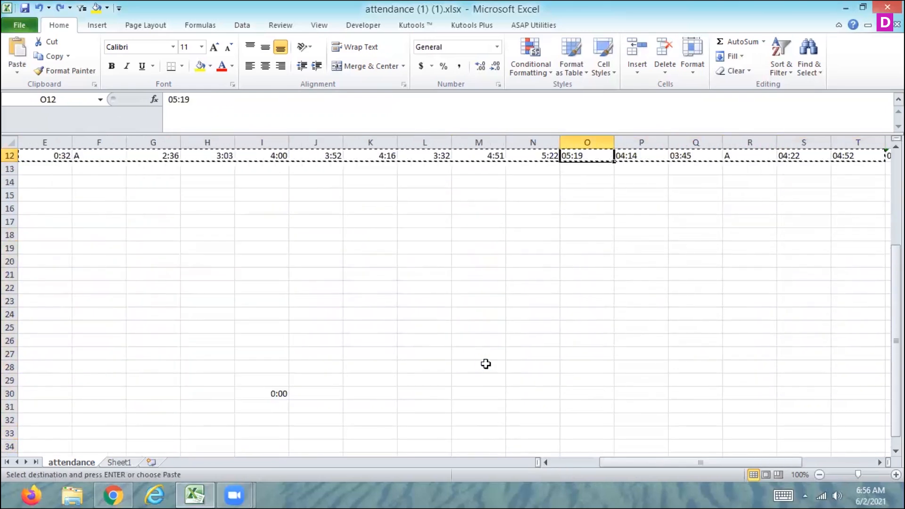
{"action": "key", "text": "ctrl+z"}
{"action": "key", "text": "ctrl+z"}
{"action": "key", "text": "ctrl+z"}
{"action": "key", "text": "ctrl+z"}
{"action": "key", "text": "ctrl+z"}
{"action": "key", "text": "ctrl+z"}
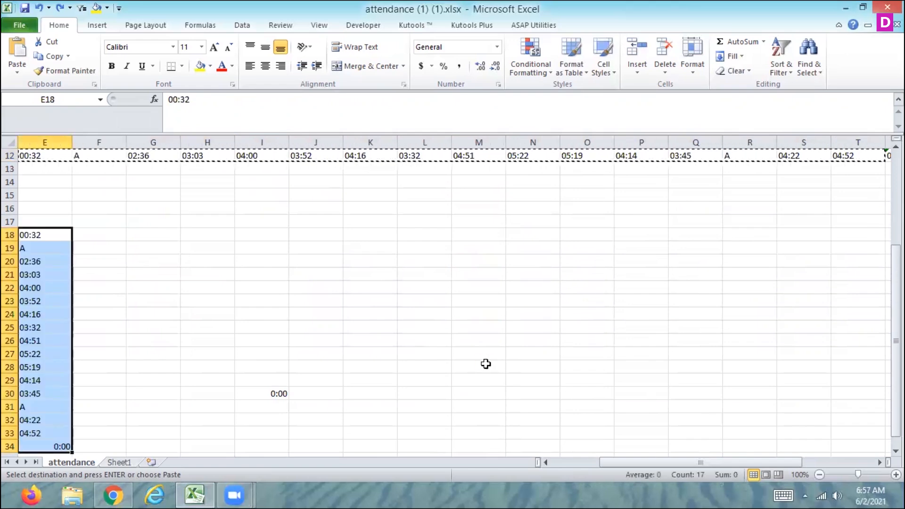
{"action": "key", "text": "Escape"}
{"action": "key", "text": "ctrl+z"}
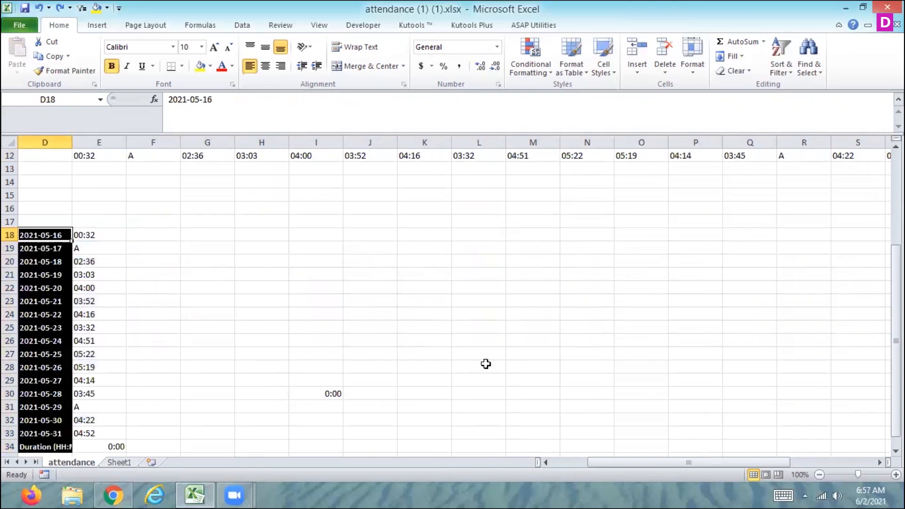
{"action": "key", "text": "ctrl+z"}
Step: Clear the transposed entries and the Duration sum from E18:E34
{"action": "key", "text": "ctrl+shift+Down"}
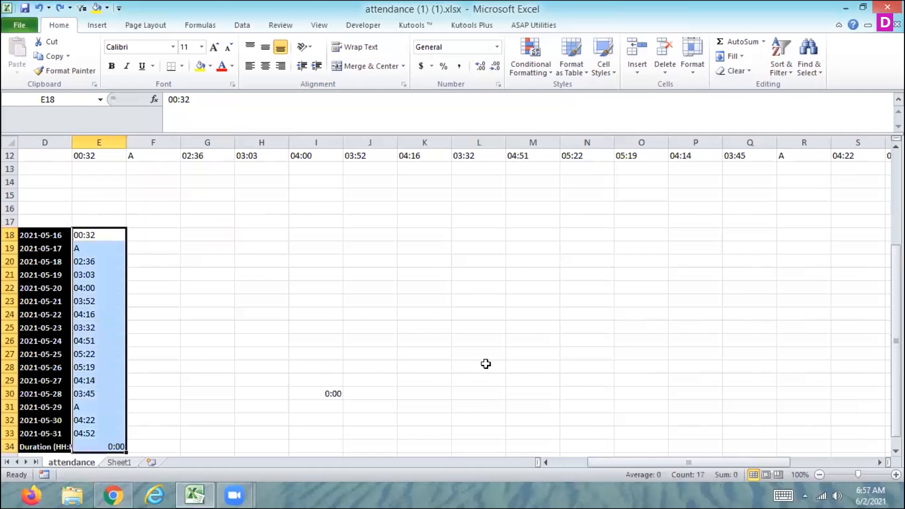
{"action": "key", "text": "Up"}
{"action": "key", "text": "Up"}
{"action": "key", "text": "Up"}
{"action": "key", "text": "Up"}
{"action": "key", "text": "Up"}
{"action": "key", "text": "Up"}
{"action": "key", "text": "Up"}
{"action": "key", "text": "Up"}
{"action": "key", "text": "Up"}
{"action": "key", "text": "Up"}
{"action": "key", "text": "Up"}
{"action": "key", "text": "Up"}
{"action": "key", "text": "Up"}
{"action": "key", "text": "Up"}
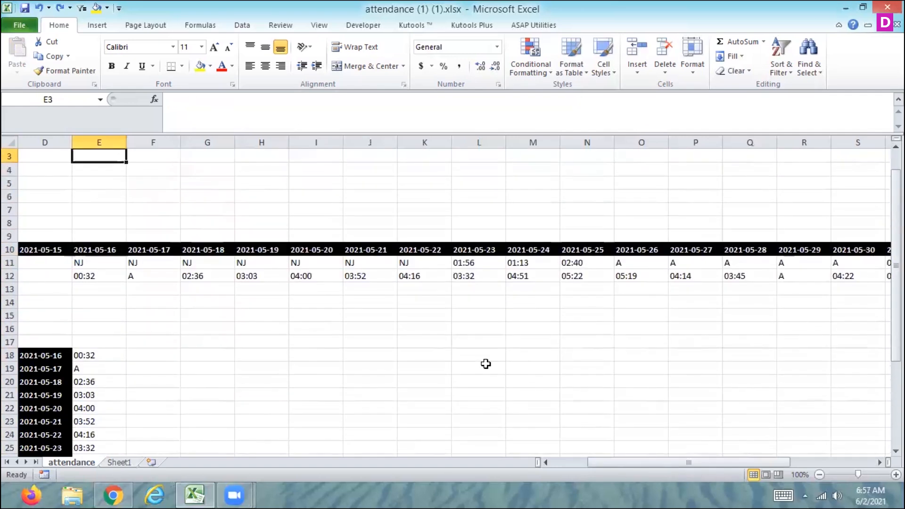
{"action": "key", "text": "Down"}
{"action": "key", "text": "Down"}
{"action": "key", "text": "Down"}
{"action": "key", "text": "Down"}
{"action": "key", "text": "Down"}
{"action": "key", "text": "Down"}
{"action": "key", "text": "Down"}
{"action": "key", "text": "Down"}
{"action": "key", "text": "Down"}
{"action": "key", "text": "Down"}
{"action": "key", "text": "Down"}
{"action": "key", "text": "Down"}
{"action": "key", "text": "Down"}
{"action": "key", "text": "Down"}
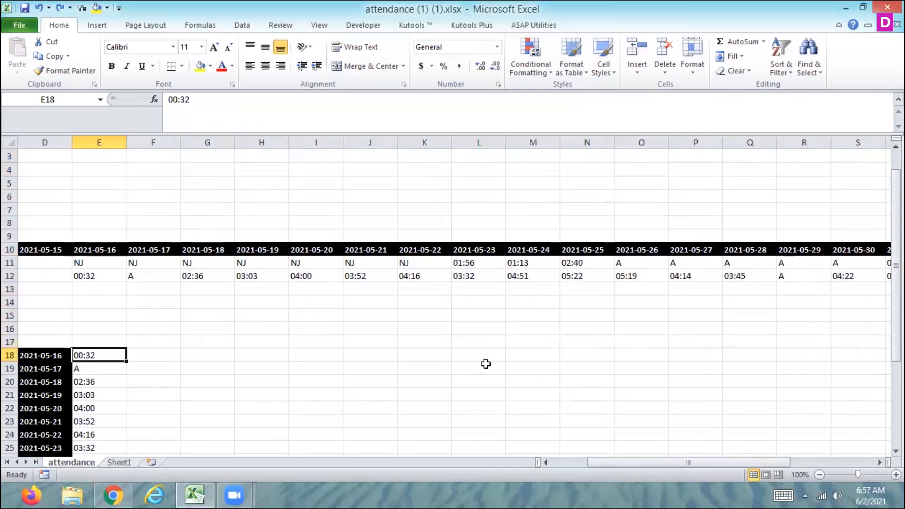
{"action": "key", "text": "ctrl+shift+Down"}
{"action": "key", "text": "Delete"}
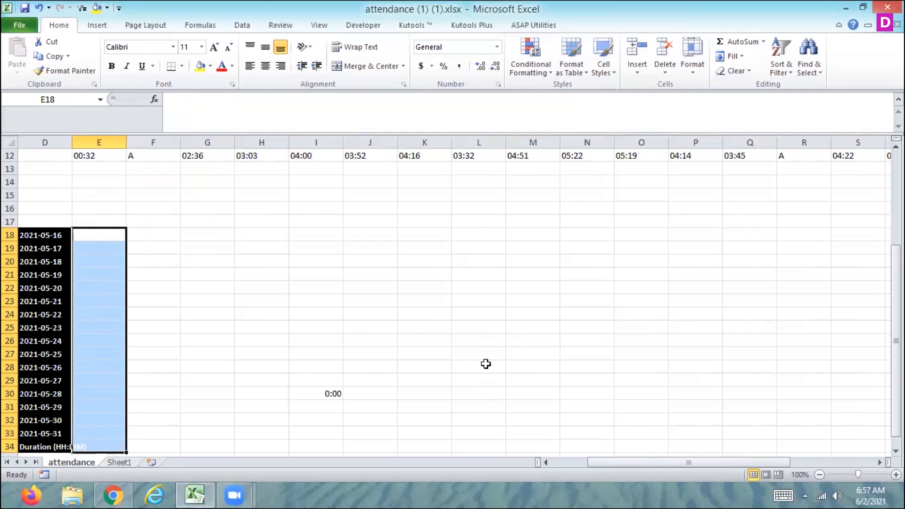
Step: Copy the second employee's entries E12:T12
{"action": "key", "text": "Up"}
{"action": "key", "text": "Up"}
{"action": "key", "text": "Up"}
{"action": "key", "text": "Up"}
{"action": "key", "text": "Up"}
{"action": "key", "text": "Up"}
{"action": "key", "text": "Up"}
{"action": "key", "text": "Up"}
{"action": "key", "text": "Up"}
{"action": "key", "text": "Up"}
{"action": "key", "text": "Up"}
{"action": "key", "text": "Up"}
{"action": "key", "text": "Up"}
{"action": "key", "text": "Down"}
{"action": "key", "text": "Down"}
{"action": "key", "text": "Down"}
{"action": "key", "text": "Down"}
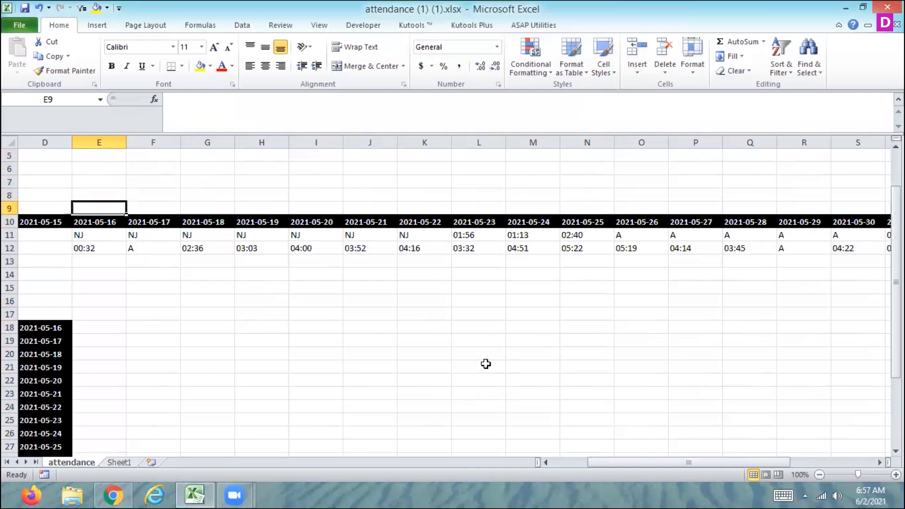
{"action": "key", "text": "Down"}
{"action": "key", "text": "Down"}
{"action": "key", "text": "Left"}
{"action": "key", "text": "Left"}
{"action": "key", "text": "Left"}
{"action": "key", "text": "Left"}
{"action": "key", "text": "Right"}
{"action": "key", "text": "Right"}
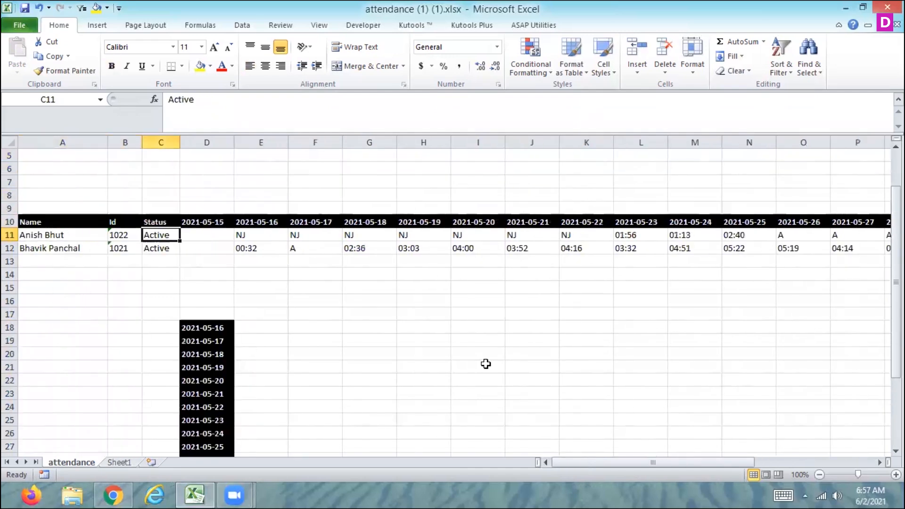
{"action": "key", "text": "Right"}
{"action": "key", "text": "Right"}
{"action": "key", "text": "Down"}
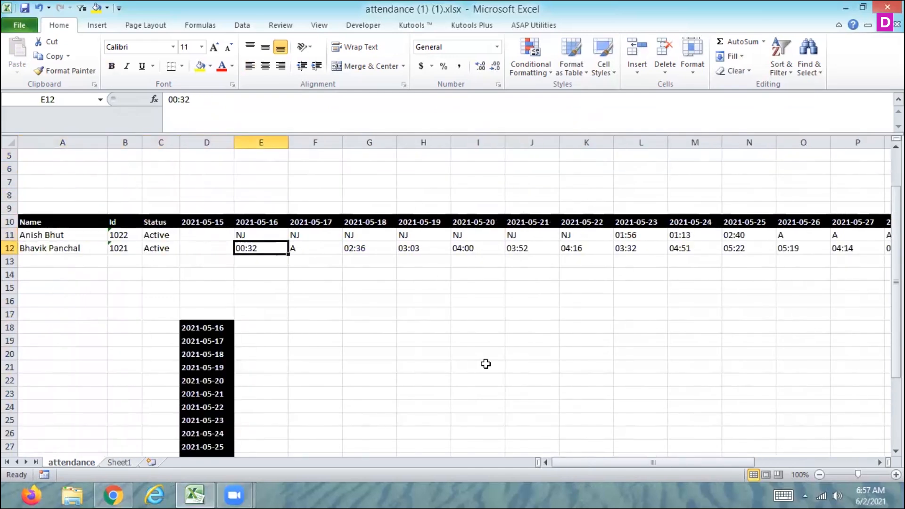
{"action": "key", "text": "ctrl+shift+Right"}
{"action": "key", "text": "ctrl+shift+Left"}
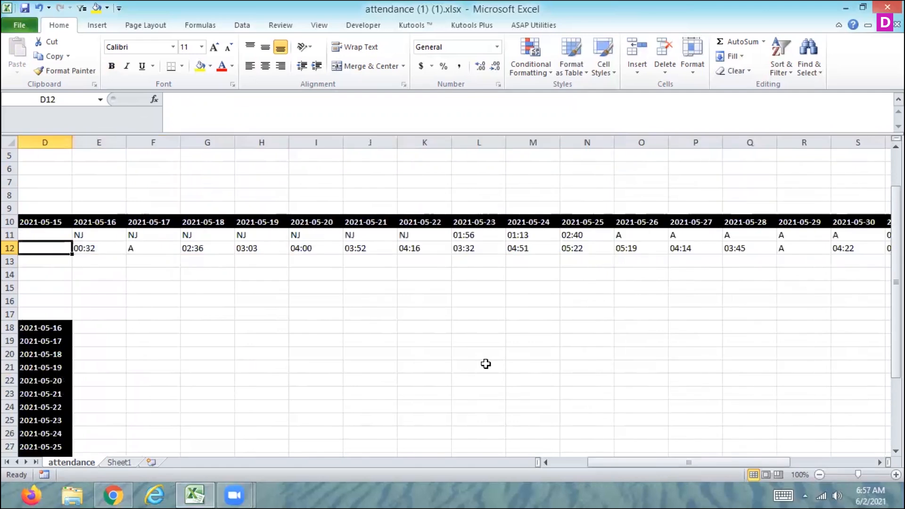
{"action": "key", "text": "shift+Right"}
{"action": "key", "text": "shift+Right"}
{"action": "key", "text": "shift+Right"}
{"action": "key", "text": "shift+Right"}
{"action": "key", "text": "shift+Right"}
{"action": "key", "text": "shift+Right"}
{"action": "key", "text": "shift+Right"}
{"action": "key", "text": "shift+Right"}
{"action": "key", "text": "shift+Right"}
{"action": "key", "text": "shift+Right"}
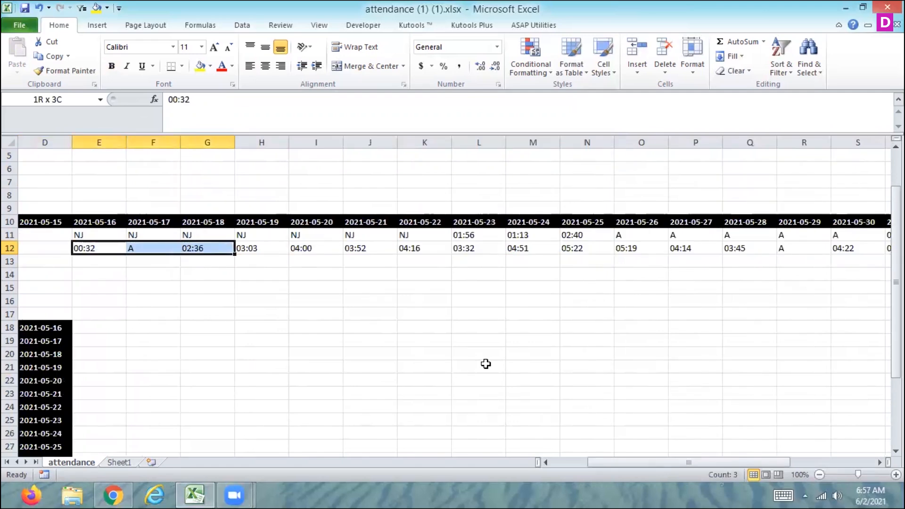
{"action": "key", "text": "shift+Right"}
{"action": "key", "text": "shift+Right"}
{"action": "key", "text": "shift+Right"}
{"action": "key", "text": "shift+Right"}
{"action": "key", "text": "shift+Right"}
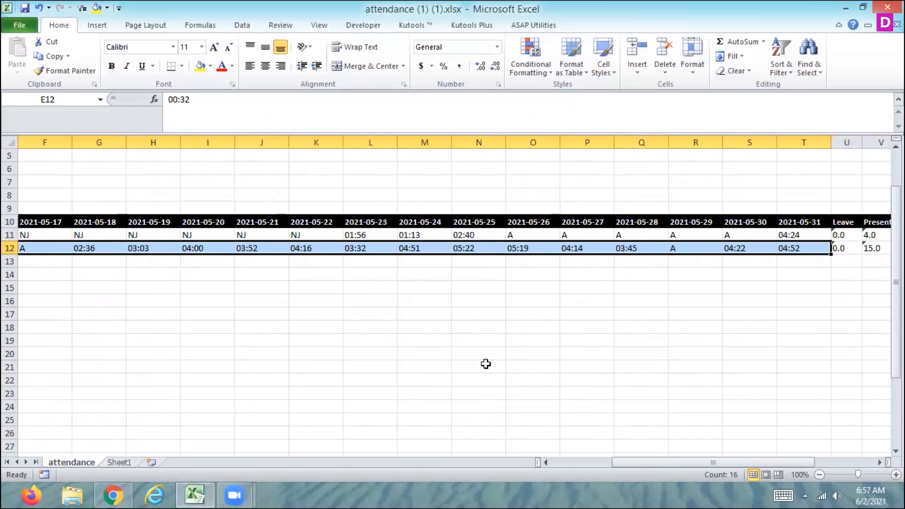
{"action": "key", "text": "ctrl+c"}
Step: Paste the copied entries transposed into column E starting at E18
{"action": "key", "text": "Left"}
{"action": "key", "text": "Left"}
{"action": "key", "text": "Left"}
{"action": "key", "text": "Left"}
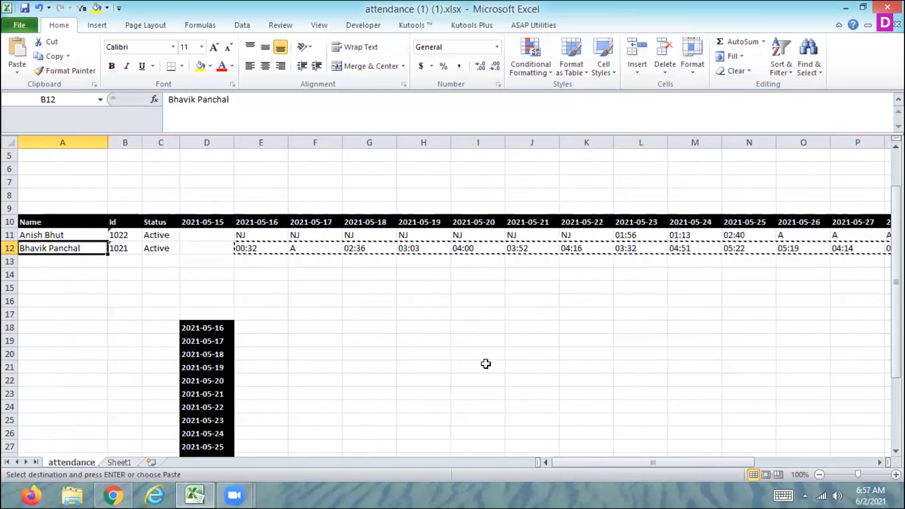
{"action": "key", "text": "Down"}
{"action": "key", "text": "Down"}
{"action": "key", "text": "Down"}
{"action": "key", "text": "Down"}
{"action": "key", "text": "Down"}
{"action": "key", "text": "Down"}
{"action": "key", "text": "Down"}
{"action": "key", "text": "Down"}
{"action": "key", "text": "Up"}
{"action": "key", "text": "Up"}
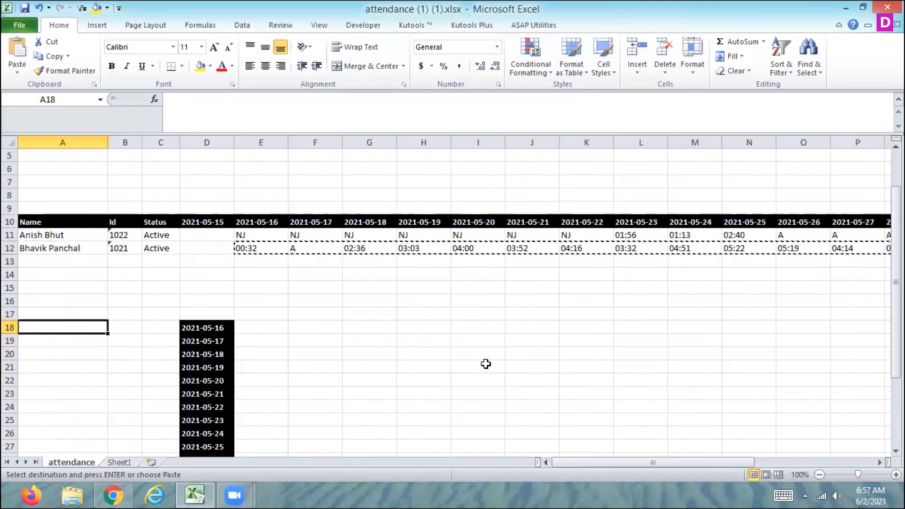
{"action": "key", "text": "Right"}
{"action": "key", "text": "Right"}
{"action": "key", "text": "Right"}
{"action": "key", "text": "Right"}
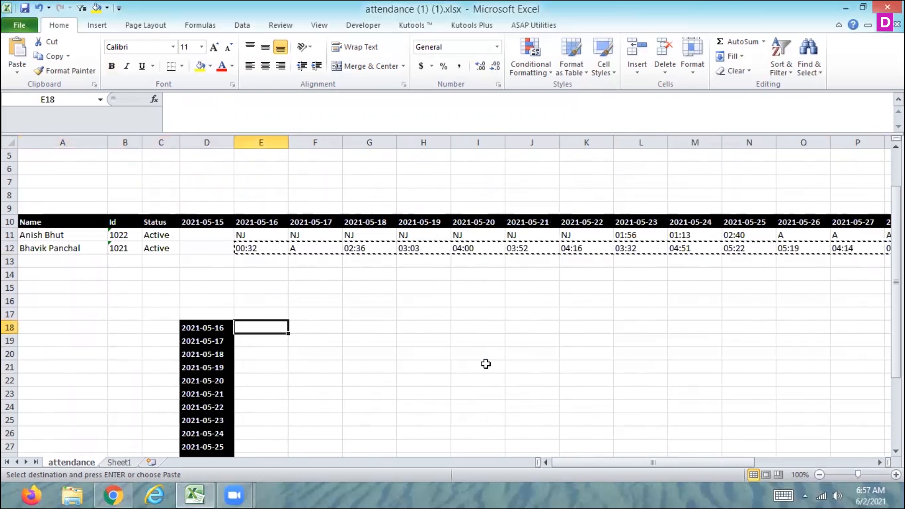
{"action": "left_click", "coordinate": [13, 73]}
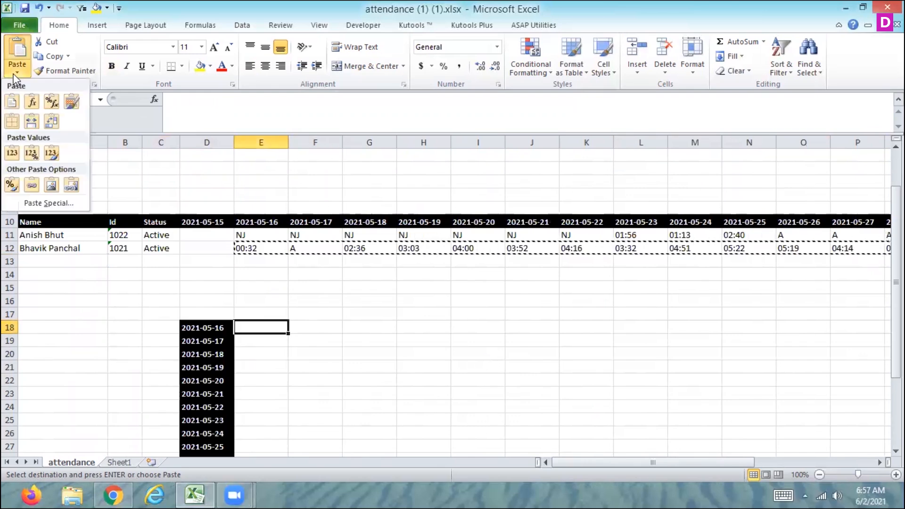
{"action": "left_click", "coordinate": [52, 120]}
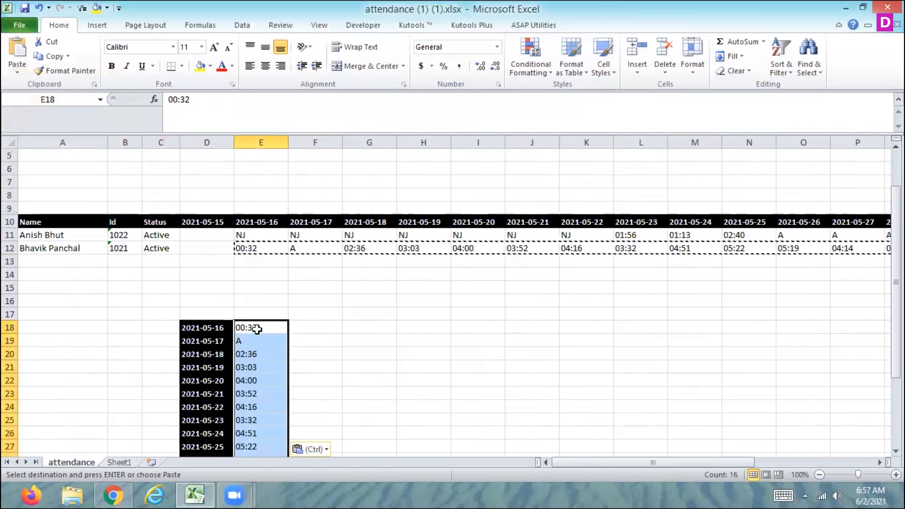
Step: Widen column D so the full Duration (HH:MM) label shows
{"action": "left_click", "coordinate": [255, 328]}
{"action": "key", "text": "Down"}
{"action": "key", "text": "Down"}
{"action": "key", "text": "Down"}
{"action": "key", "text": "Down"}
{"action": "key", "text": "Down"}
{"action": "key", "text": "Down"}
{"action": "key", "text": "Down"}
{"action": "key", "text": "Down"}
{"action": "key", "text": "Down"}
{"action": "key", "text": "Down"}
{"action": "key", "text": "Down"}
{"action": "key", "text": "Down"}
{"action": "key", "text": "Down"}
{"action": "key", "text": "Down"}
{"action": "key", "text": "Down"}
{"action": "key", "text": "Down"}
{"action": "key", "text": "Down"}
{"action": "key", "text": "Down"}
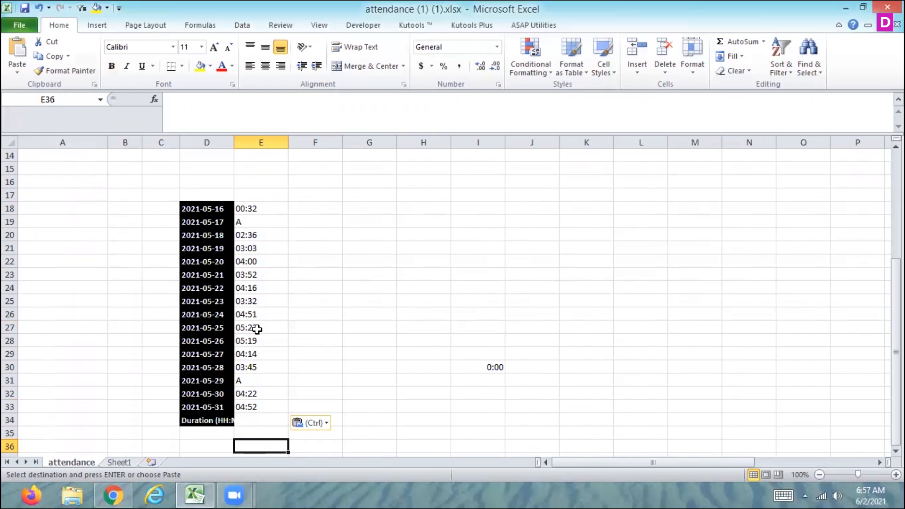
{"action": "key", "text": "Up"}
{"action": "key", "text": "Up"}
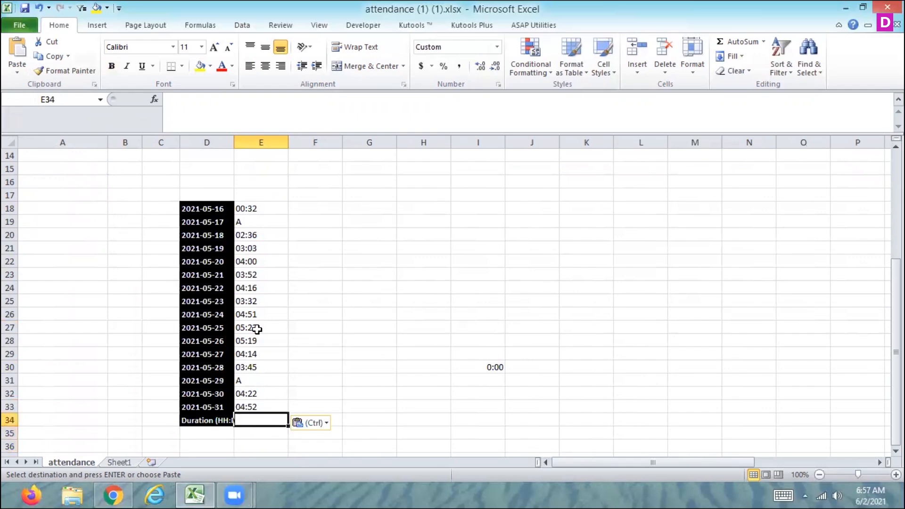
{"action": "left_click", "coordinate": [257, 328]}
{"action": "left_click_drag", "start_coordinate": [234, 141], "coordinate": [261, 142]}
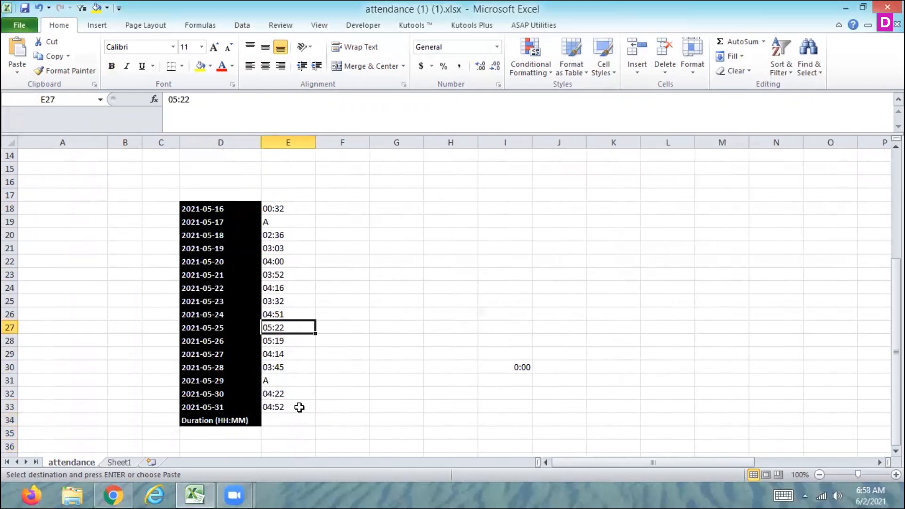
{"action": "left_click", "coordinate": [276, 421]}
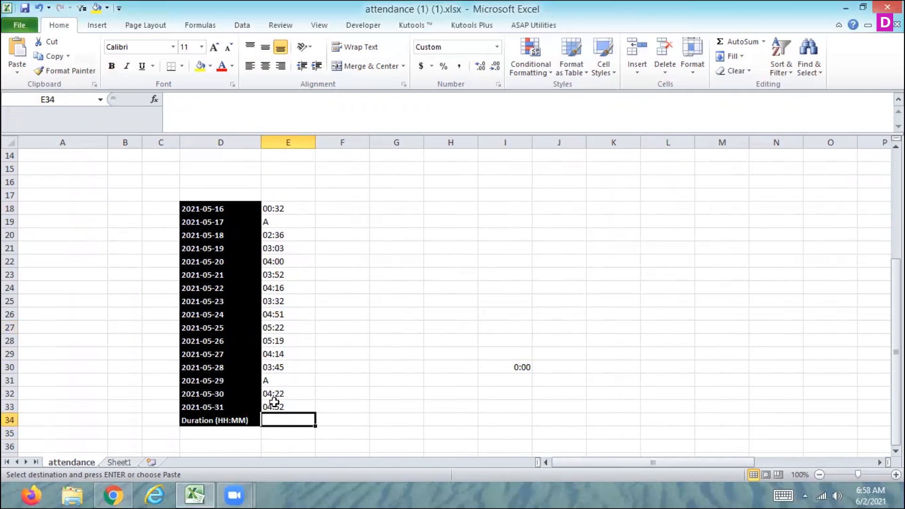
Step: Enter the times 00:32 in F18, 02:36 in F20 and 03:03 in F21 beside the text entries
{"action": "left_click", "coordinate": [333, 212]}
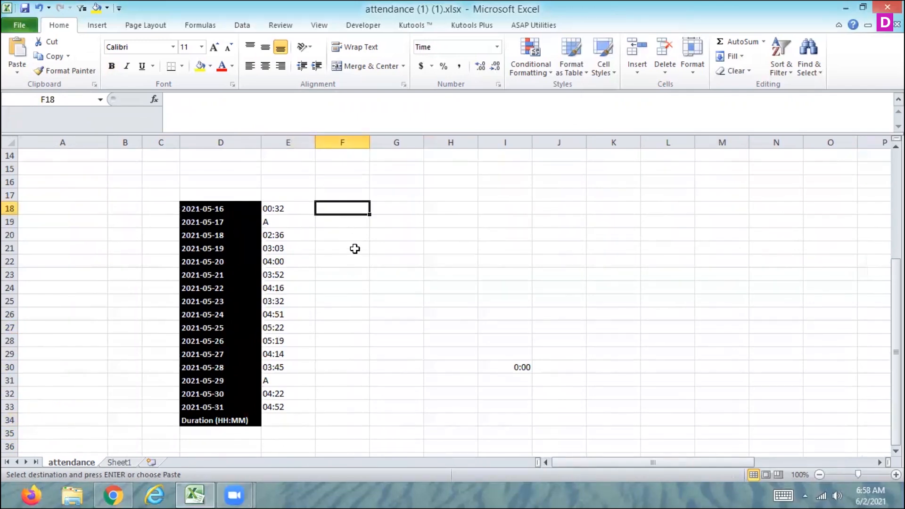
{"action": "type", "text": "00"}
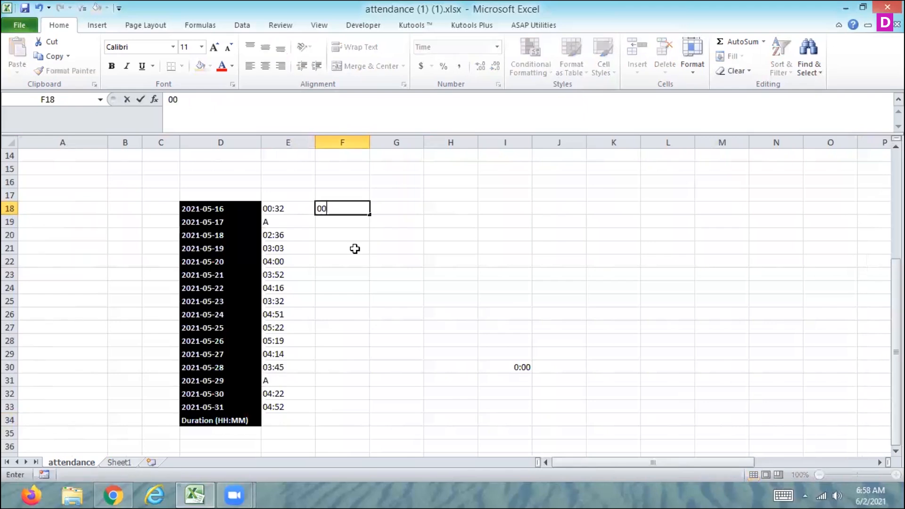
{"action": "type", "text": ":32"}
{"action": "key", "text": "Return"}
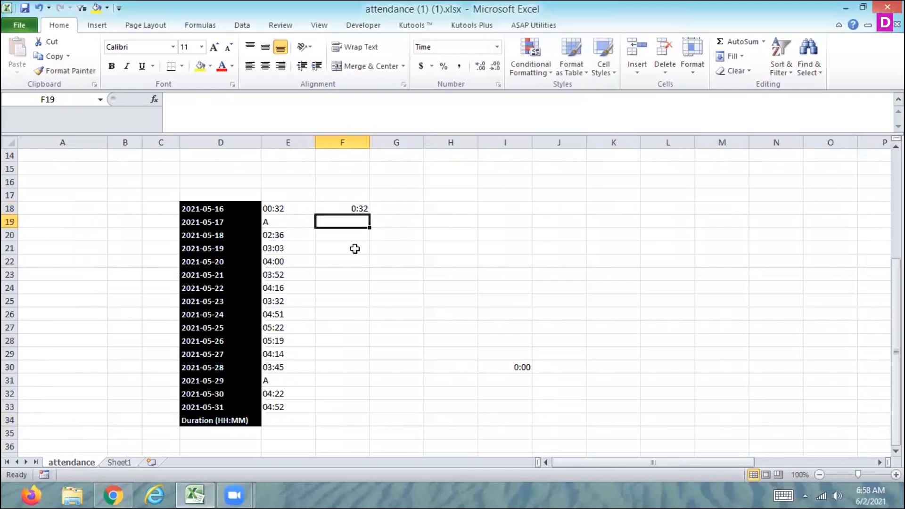
{"action": "key", "text": "Down"}
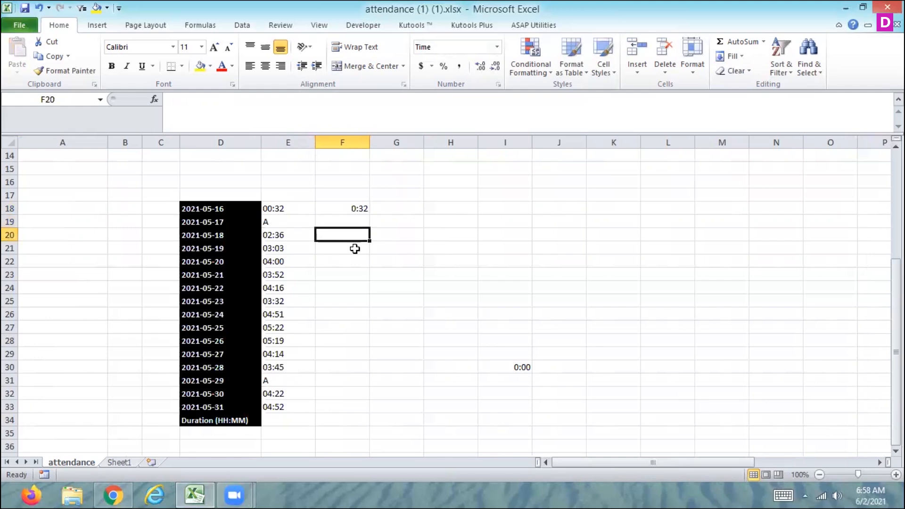
{"action": "type", "text": "2"}
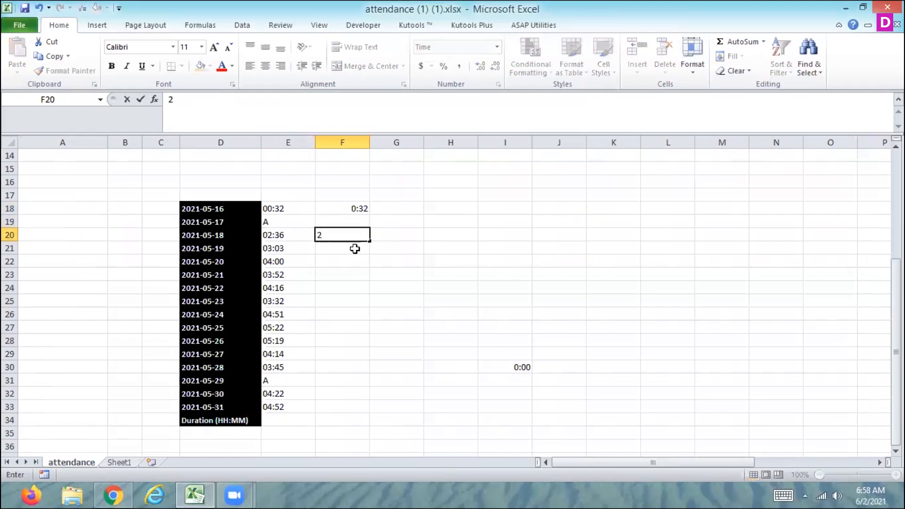
{"action": "key", "text": "BackSpace"}
{"action": "type", "text": "02:36"}
{"action": "key", "text": "Return"}
{"action": "type", "text": "03:"}
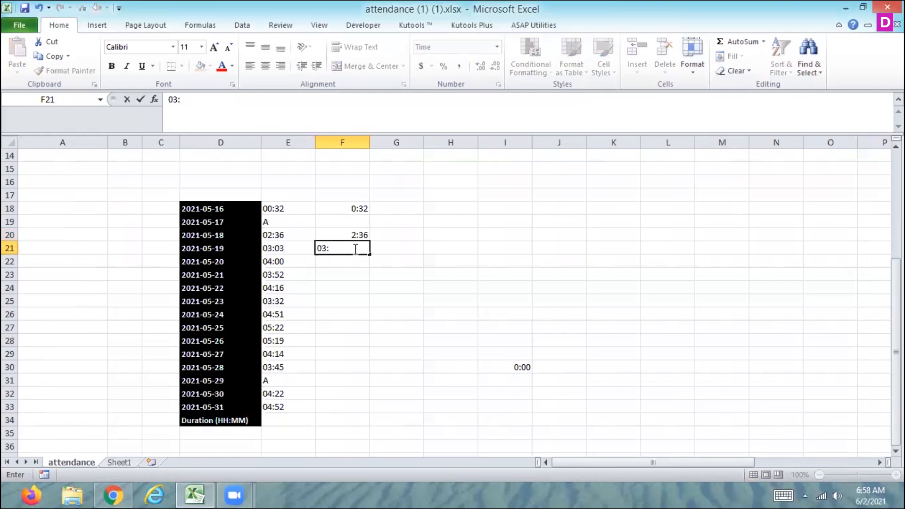
{"action": "type", "text": "03"}
{"action": "key", "text": "Return"}
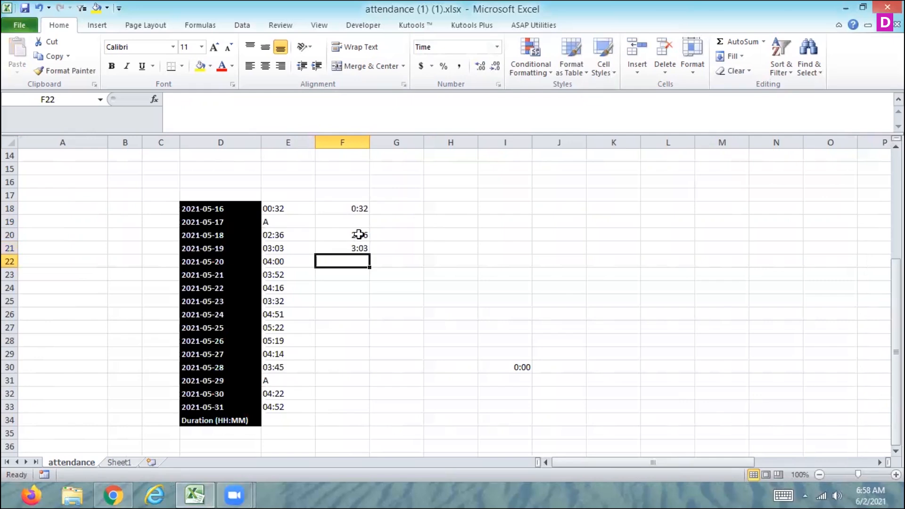
Step: Look for Flash Fill among the data tools and search Excel Help for flashfill
{"action": "left_click", "coordinate": [354, 238]}
{"action": "key", "text": "shift+Down"}
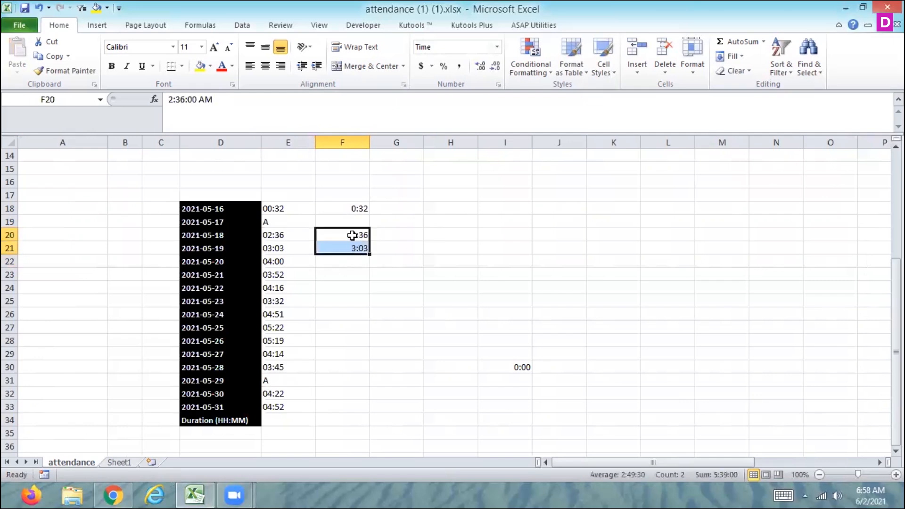
{"action": "left_click", "coordinate": [243, 27]}
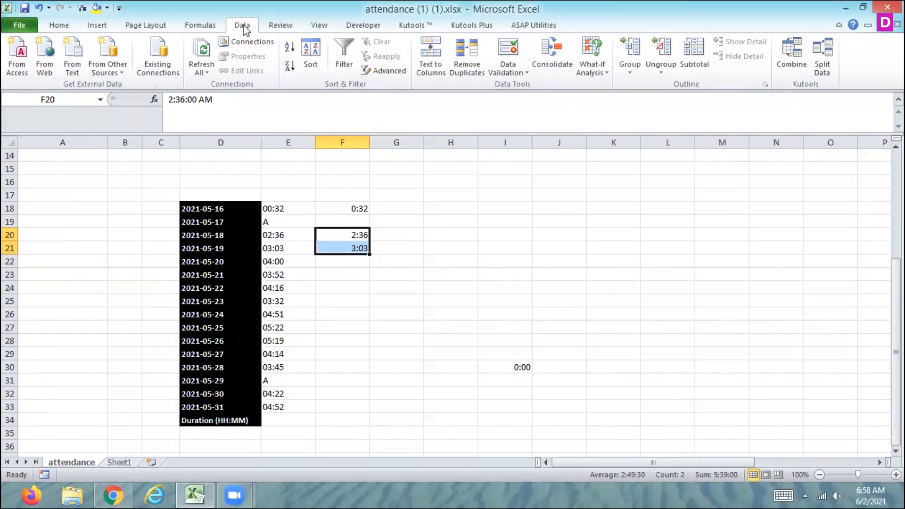
{"action": "left_click", "coordinate": [358, 248]}
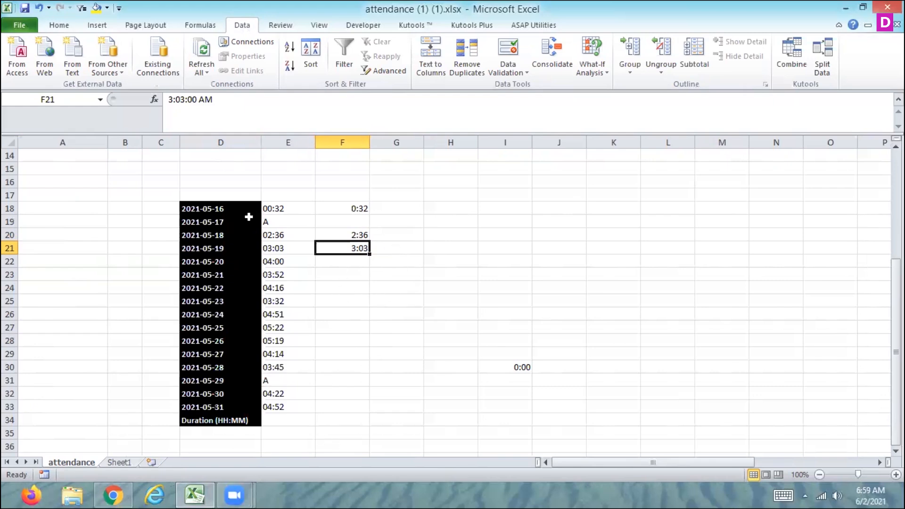
{"action": "key", "text": "F1"}
{"action": "type", "text": "f"}
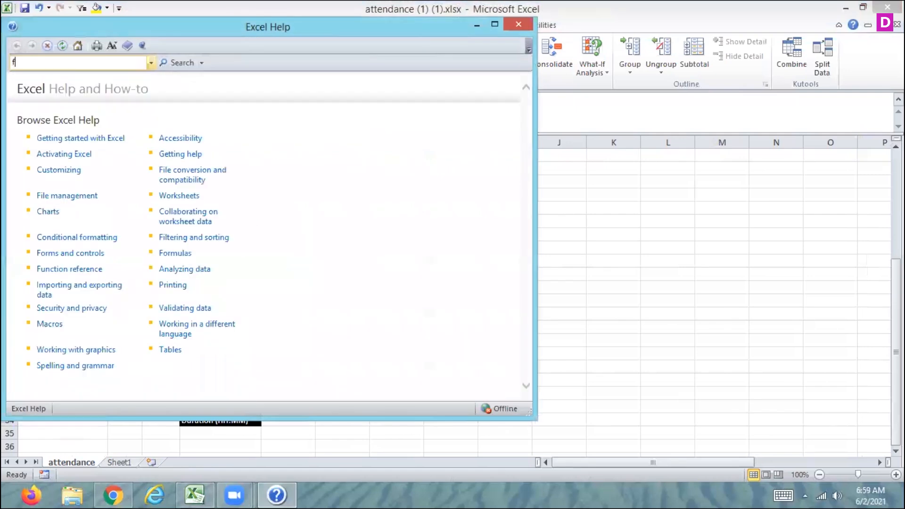
{"action": "type", "text": "lashfill"}
{"action": "key", "text": "Return"}
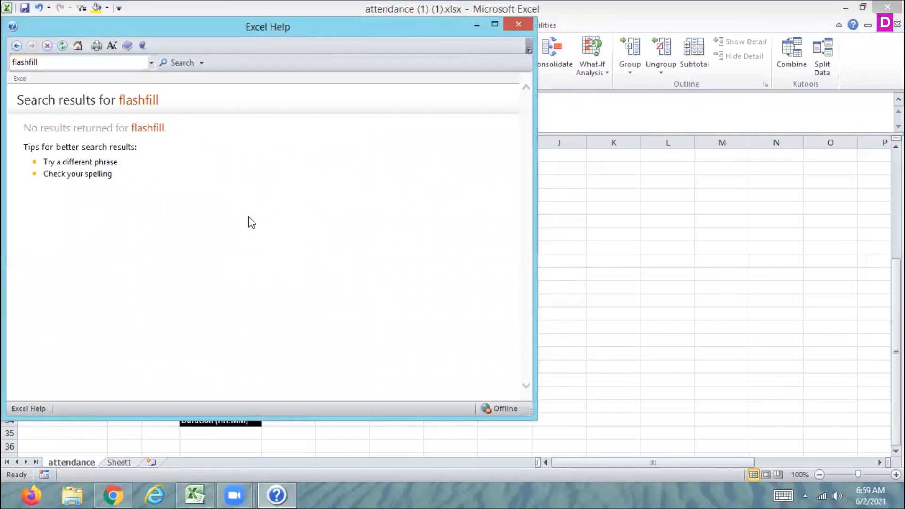
{"action": "left_click", "coordinate": [518, 24]}
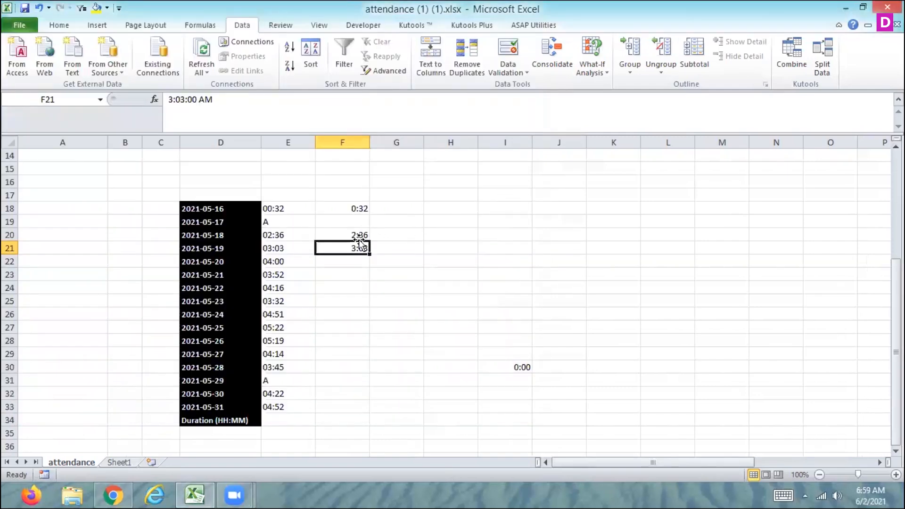
Step: Apply F21's time format to the entries in E22:E33 with Format Painter
{"action": "left_click", "coordinate": [62, 28]}
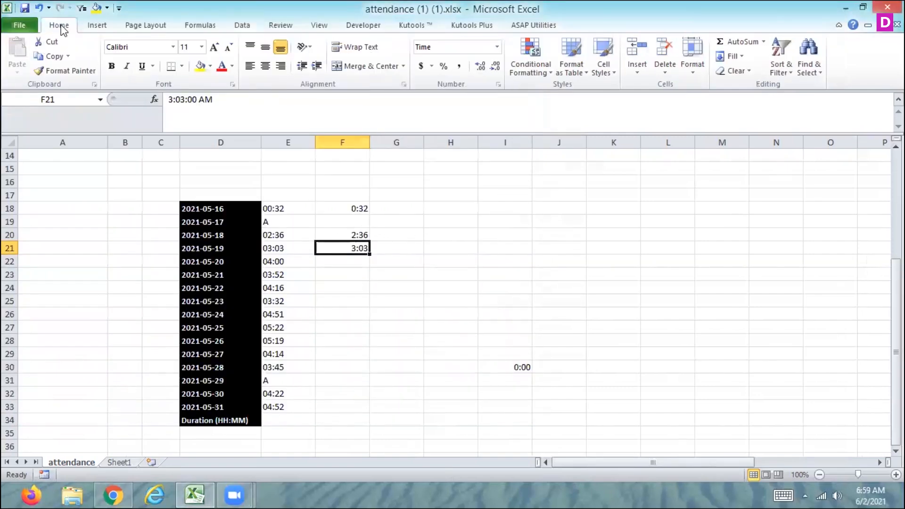
{"action": "left_click", "coordinate": [64, 70]}
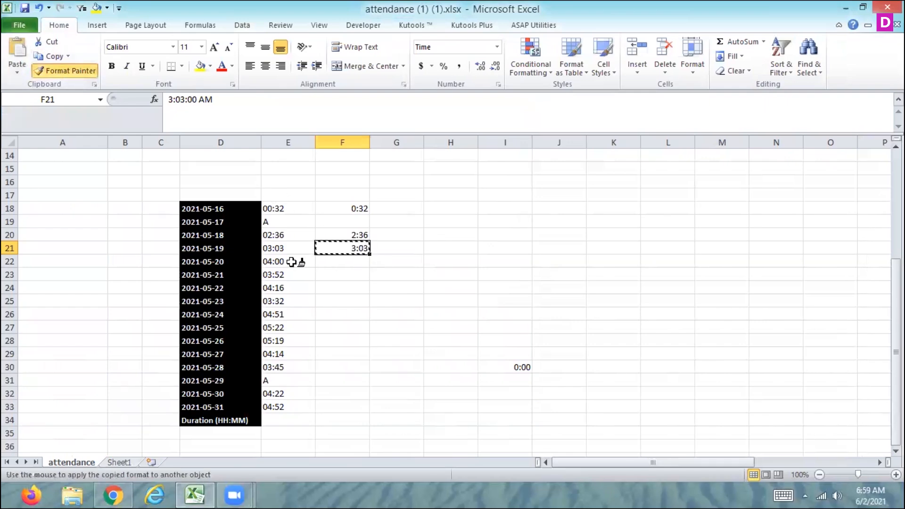
{"action": "mouse_move", "coordinate": [291, 262]}
{"action": "left_mouse_down"}
{"action": "mouse_move", "coordinate": [298, 259]}
{"action": "mouse_move", "coordinate": [306, 407]}
{"action": "left_mouse_up"}
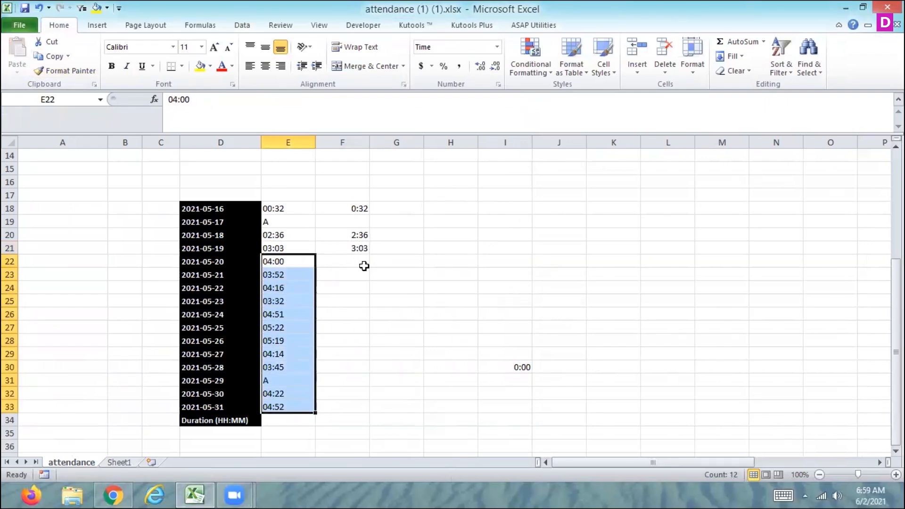
{"action": "left_click", "coordinate": [359, 248]}
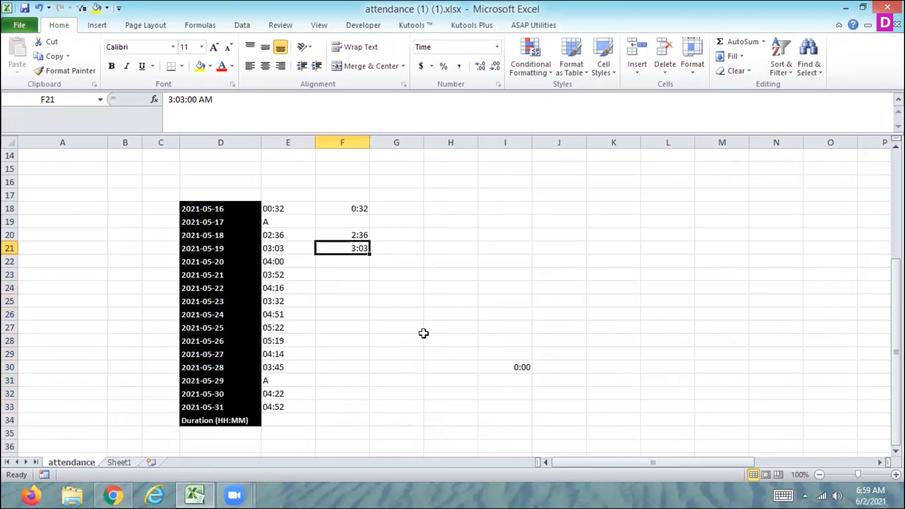
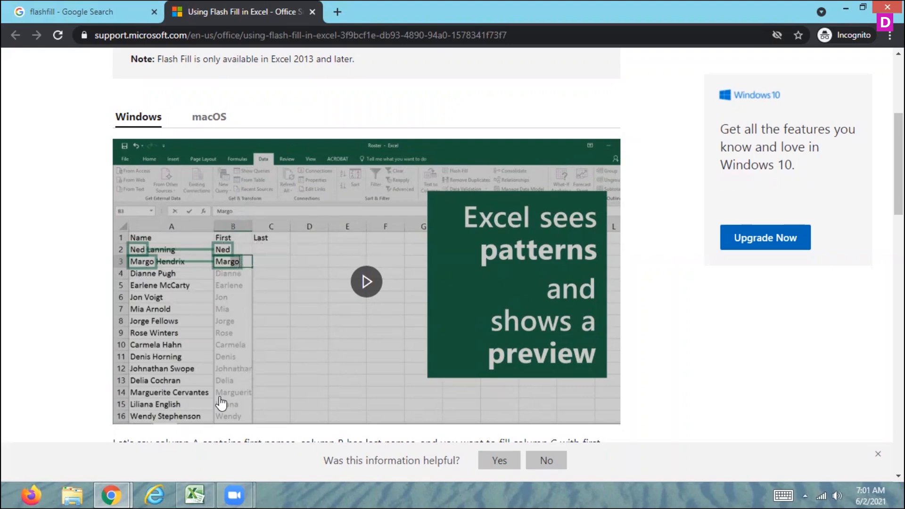
Step: Read the Flash Fill instructions on the help page, then return to the attendance workbook
{"action": "left_click_drag", "start_coordinate": [898, 163], "coordinate": [898, 259]}
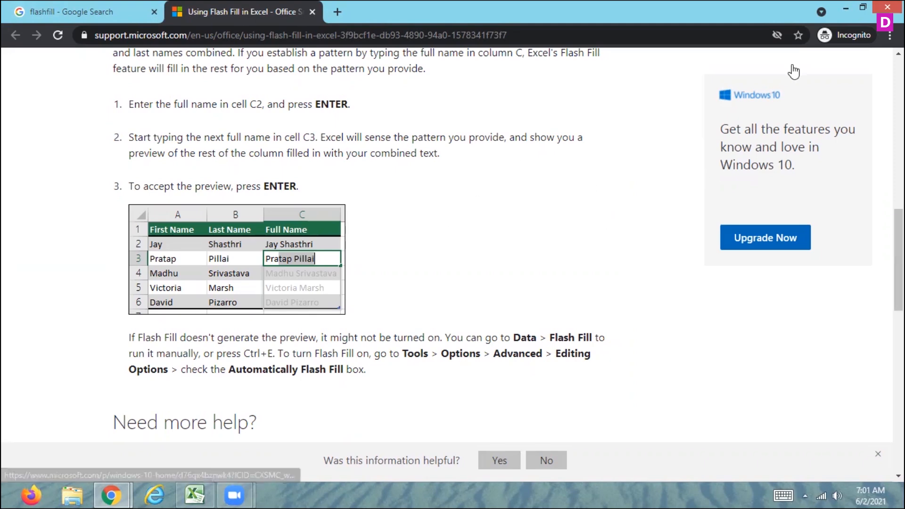
{"action": "left_click", "coordinate": [844, 9]}
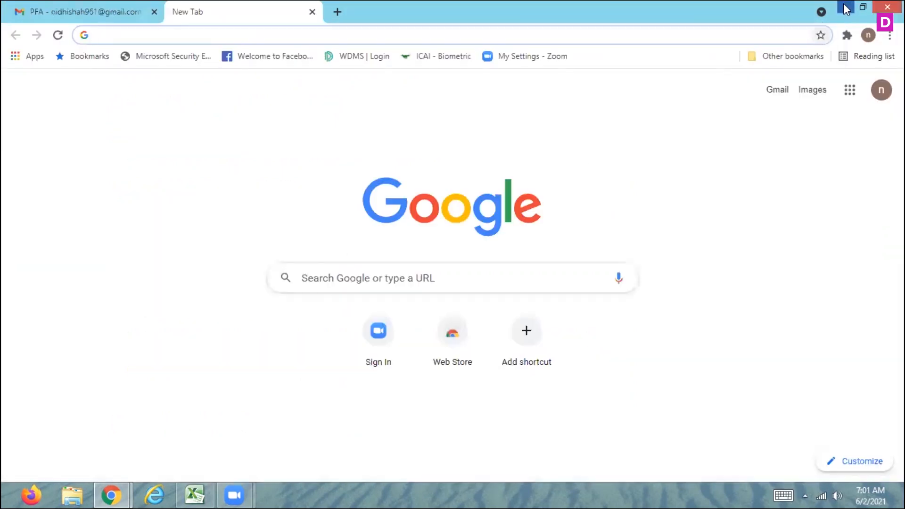
{"action": "left_click", "coordinate": [846, 8]}
{"action": "left_click", "coordinate": [358, 208]}
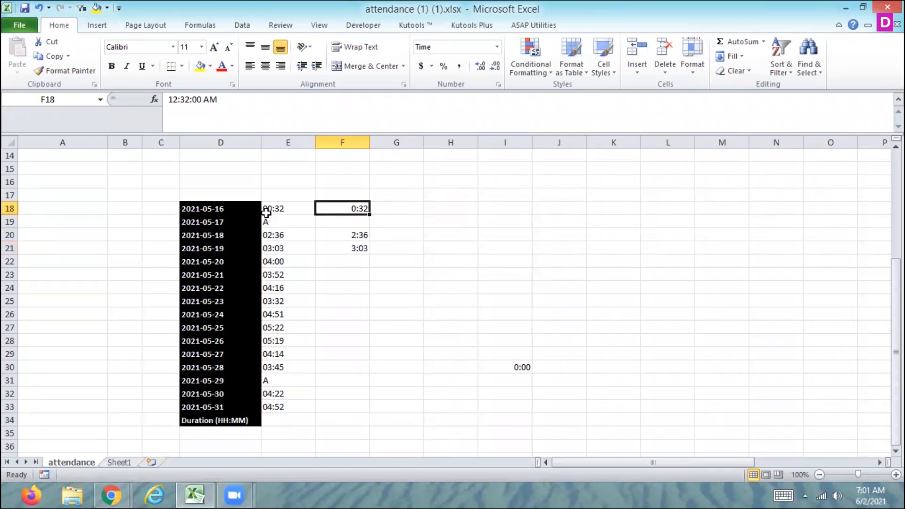
Step: Inspect the typed times in F18, F20 and F21 against the text entries in column E
{"action": "left_click", "coordinate": [268, 210]}
{"action": "left_click", "coordinate": [341, 208]}
{"action": "left_click_drag", "start_coordinate": [361, 234], "coordinate": [361, 247]}
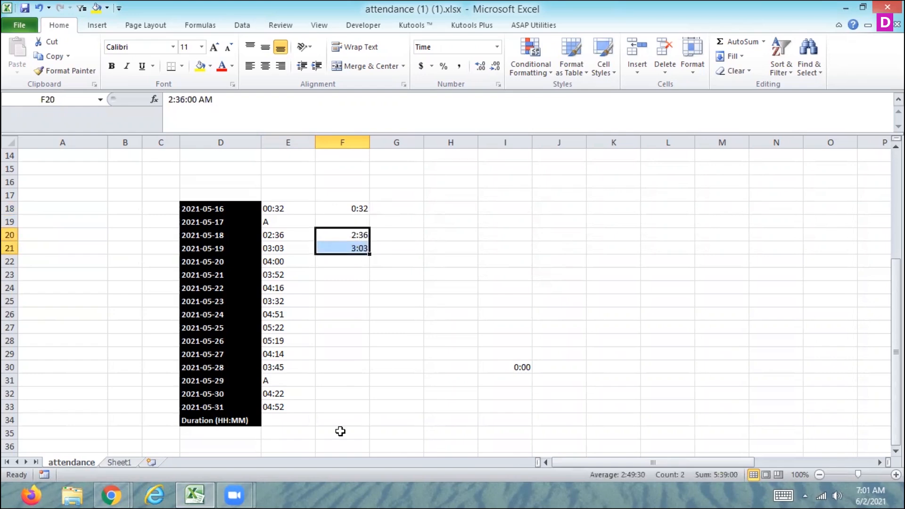
{"action": "left_click", "coordinate": [338, 247]}
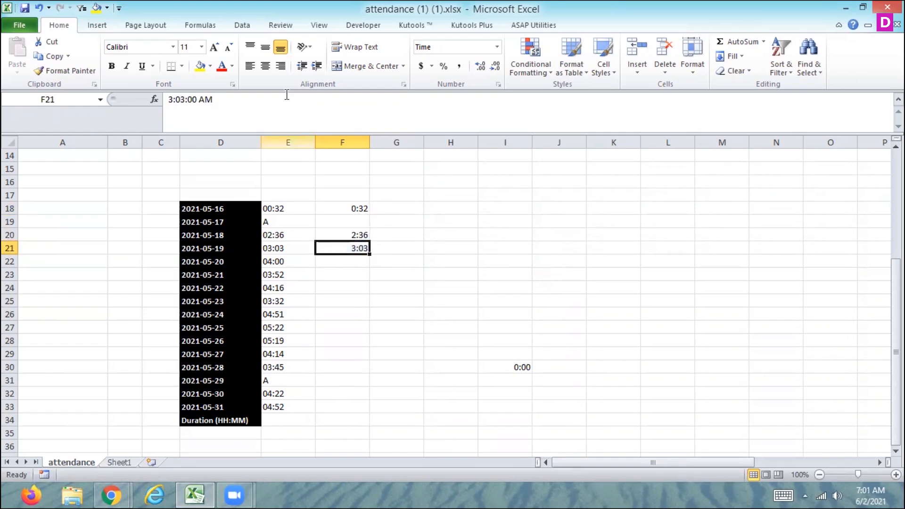
{"action": "left_click", "coordinate": [242, 24]}
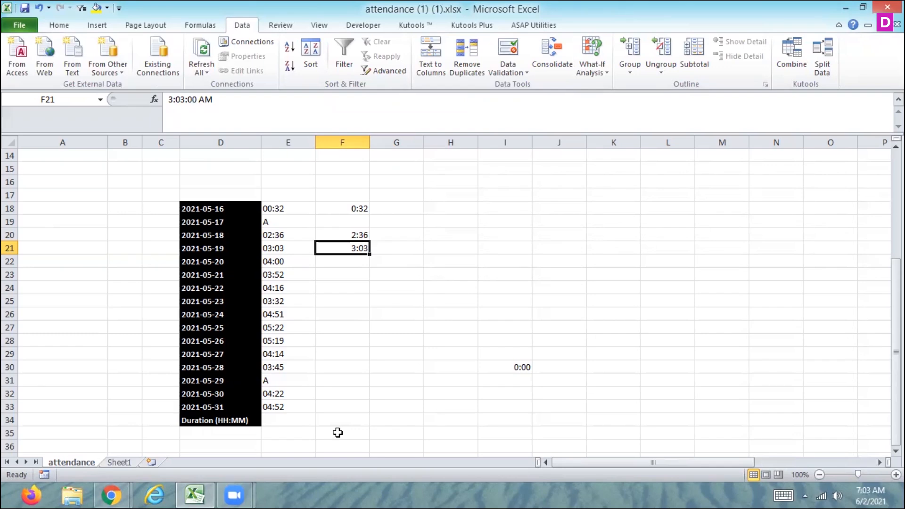
{"action": "key", "text": "Up"}
{"action": "key", "text": "Up"}
{"action": "key", "text": "Up"}
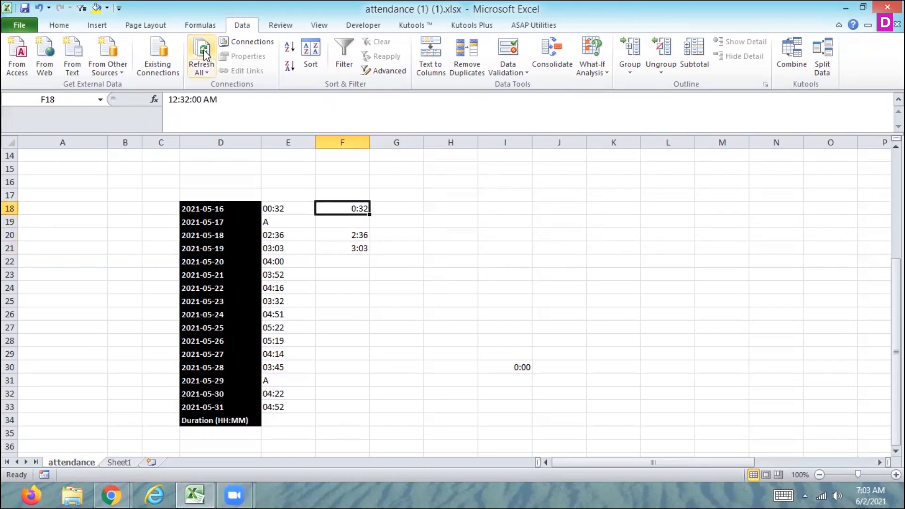
Step: Run Refresh All on the workbook's data connections
{"action": "left_click", "coordinate": [201, 70]}
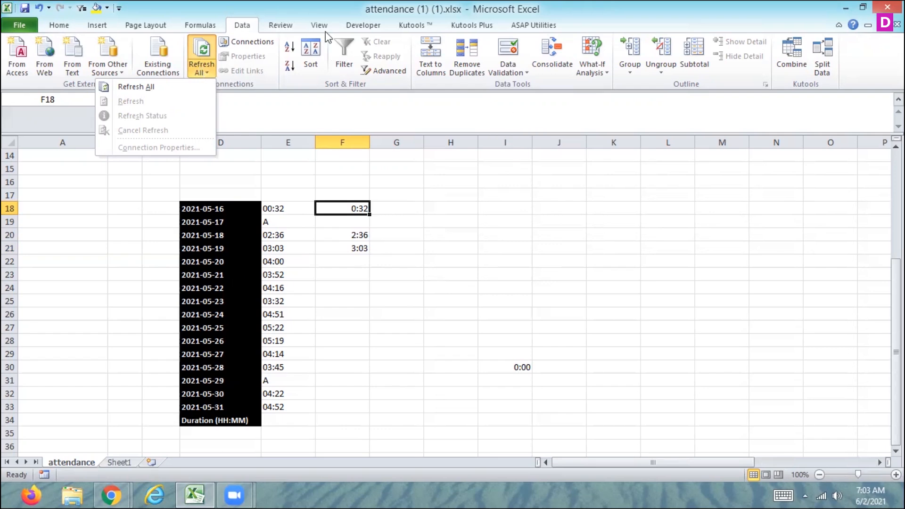
{"action": "left_click", "coordinate": [199, 86]}
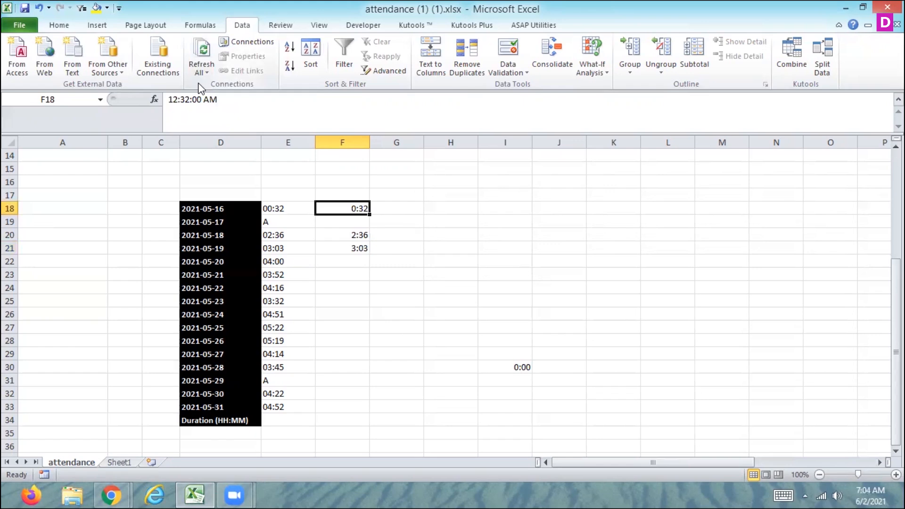
{"action": "left_click", "coordinate": [194, 69]}
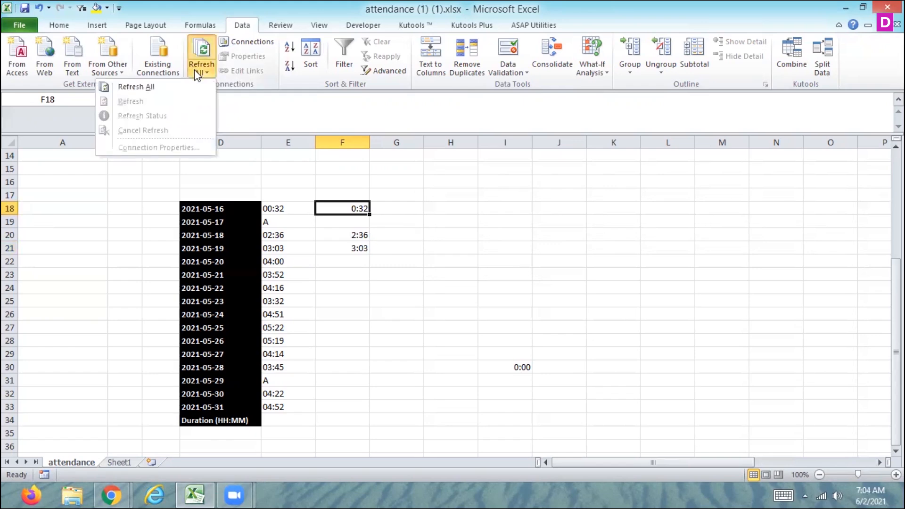
{"action": "left_click", "coordinate": [178, 88]}
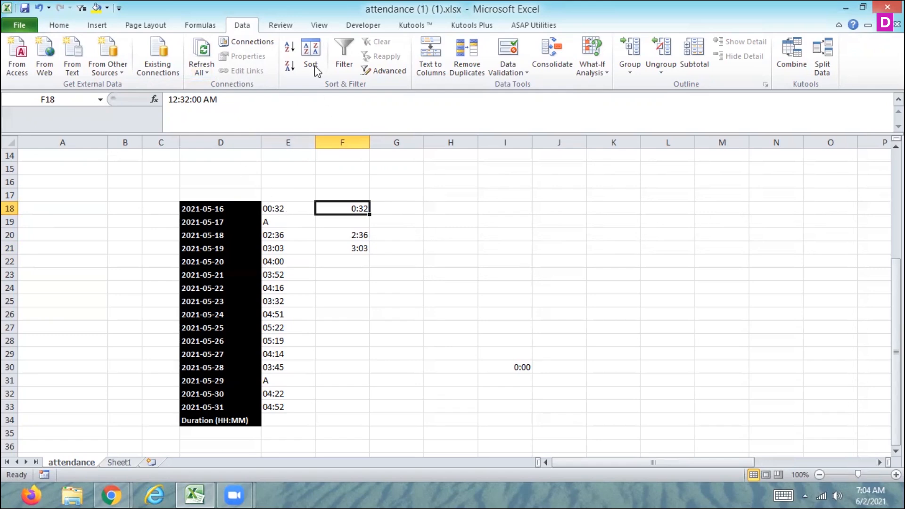
Step: Hide the formula bar and show it again
{"action": "left_click", "coordinate": [320, 32]}
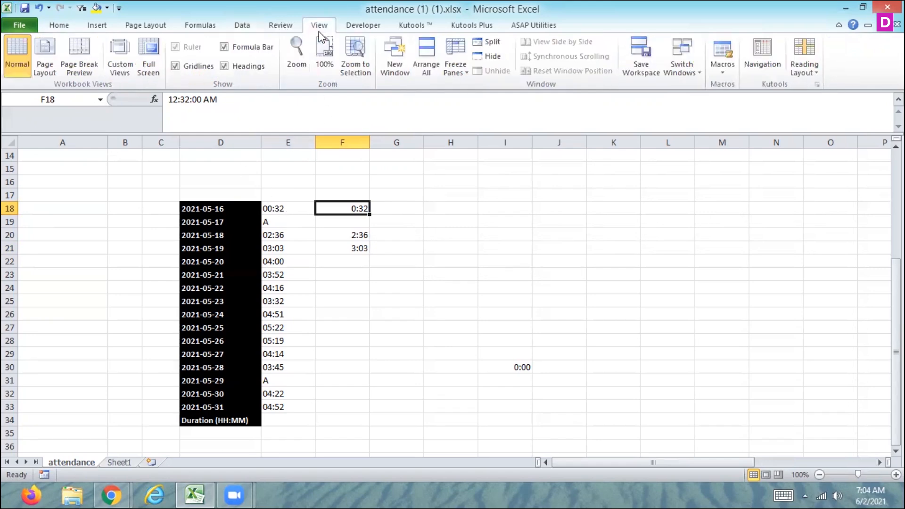
{"action": "left_click", "coordinate": [224, 47]}
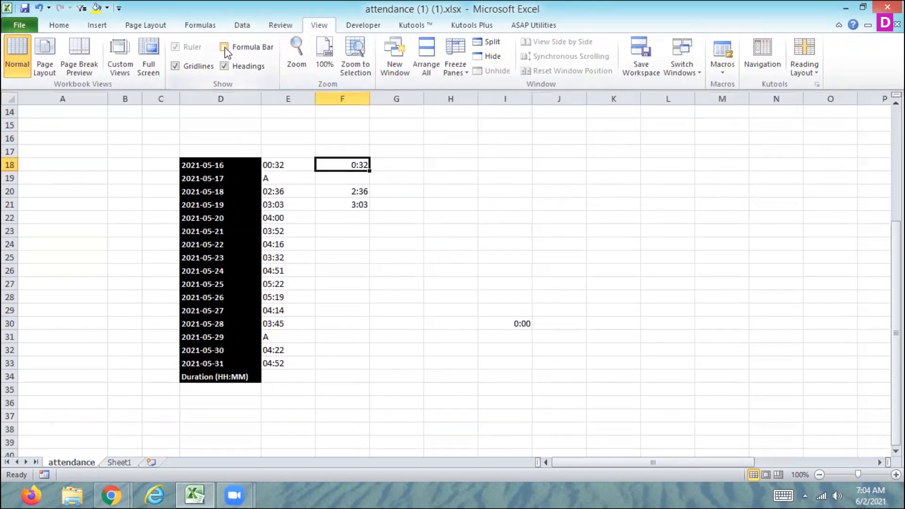
{"action": "left_click", "coordinate": [224, 47]}
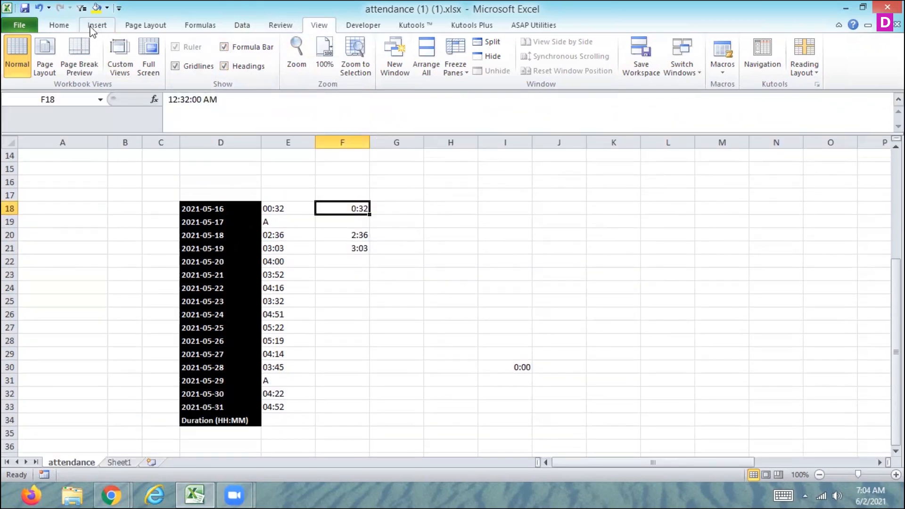
Step: Collapse the ribbon and expand it again from the Home tab
{"action": "left_click", "coordinate": [70, 27]}
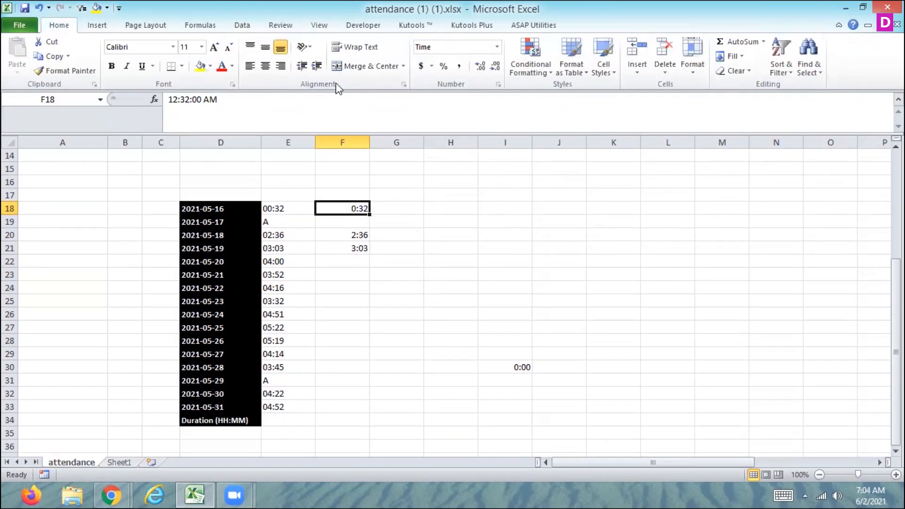
{"action": "left_click", "coordinate": [839, 27]}
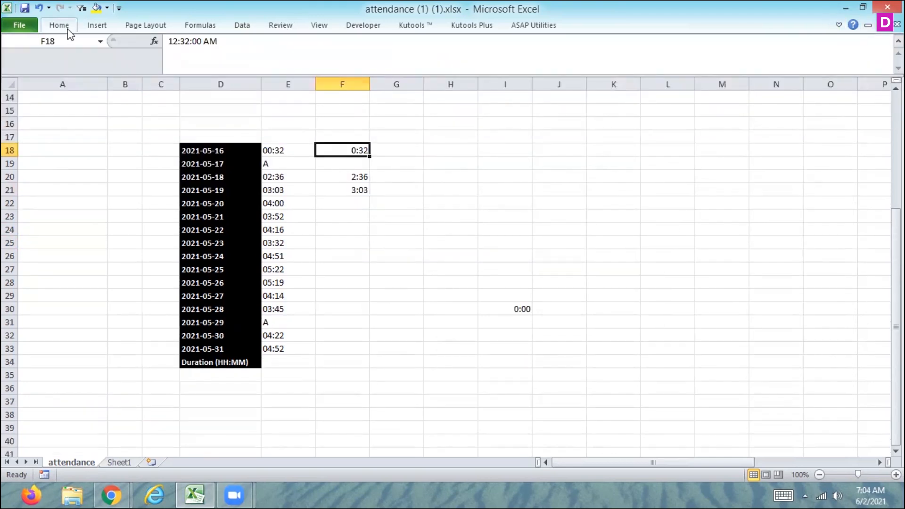
{"action": "left_click", "coordinate": [69, 30]}
{"action": "left_click", "coordinate": [133, 137]}
{"action": "left_click", "coordinate": [61, 25]}
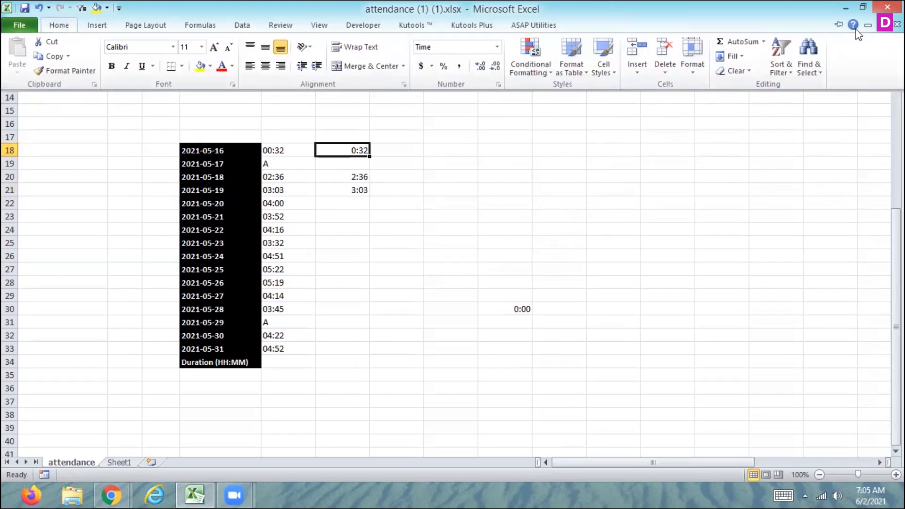
{"action": "left_click", "coordinate": [838, 24]}
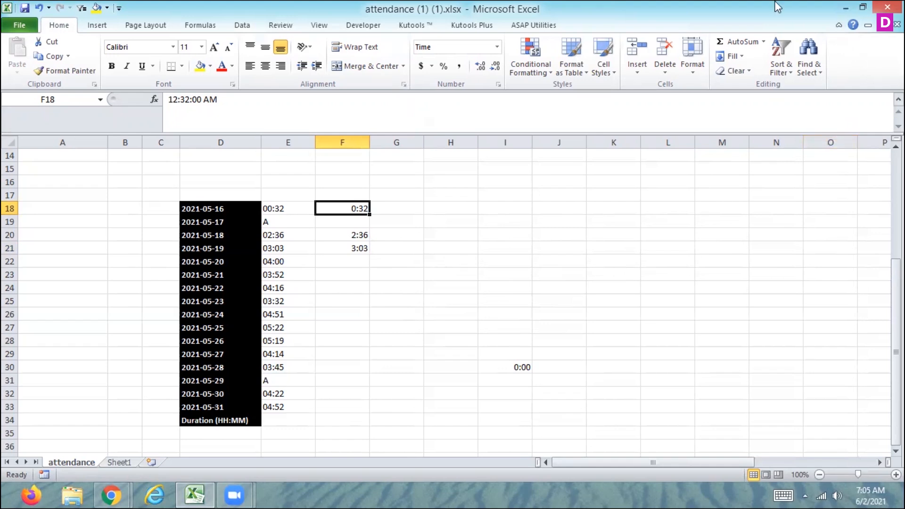
Step: Select cell L18 and bring up the Insert ribbon fully expanded
{"action": "left_click", "coordinate": [644, 203]}
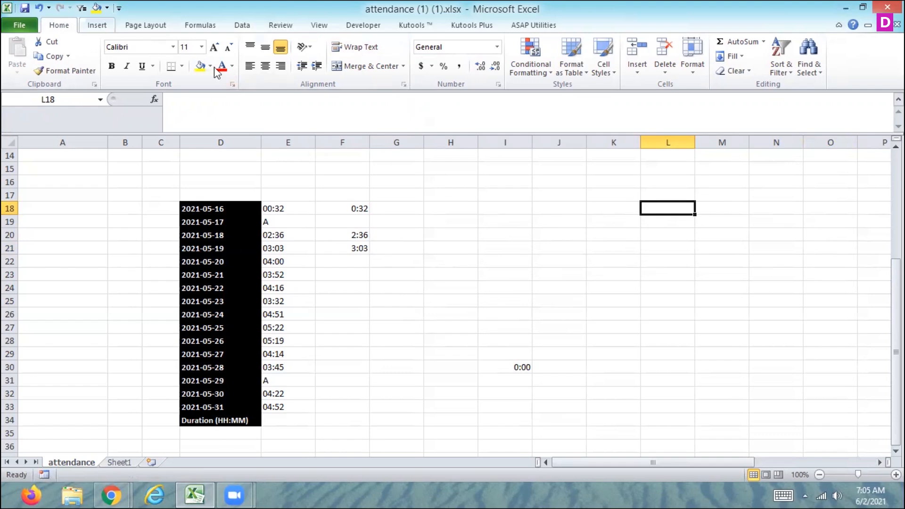
{"action": "left_click", "coordinate": [840, 26]}
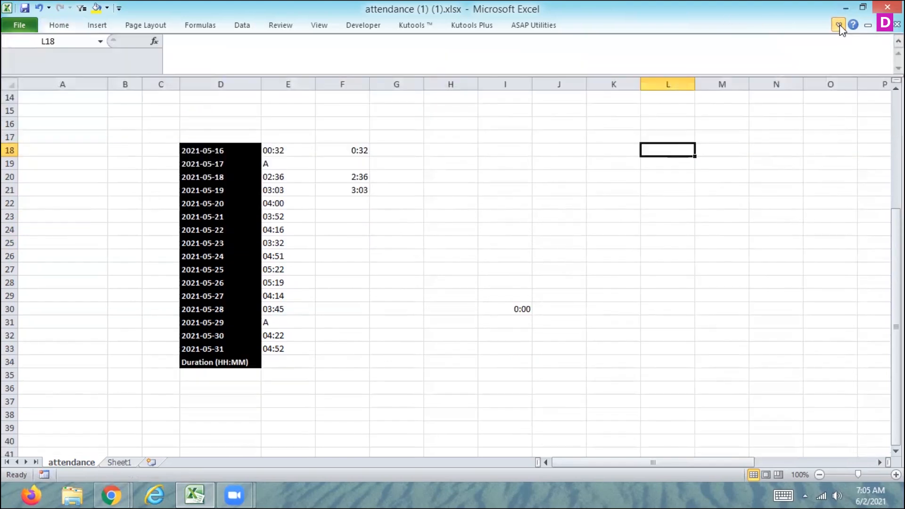
{"action": "left_click", "coordinate": [96, 28]}
{"action": "left_click", "coordinate": [96, 27]}
{"action": "left_click", "coordinate": [96, 28]}
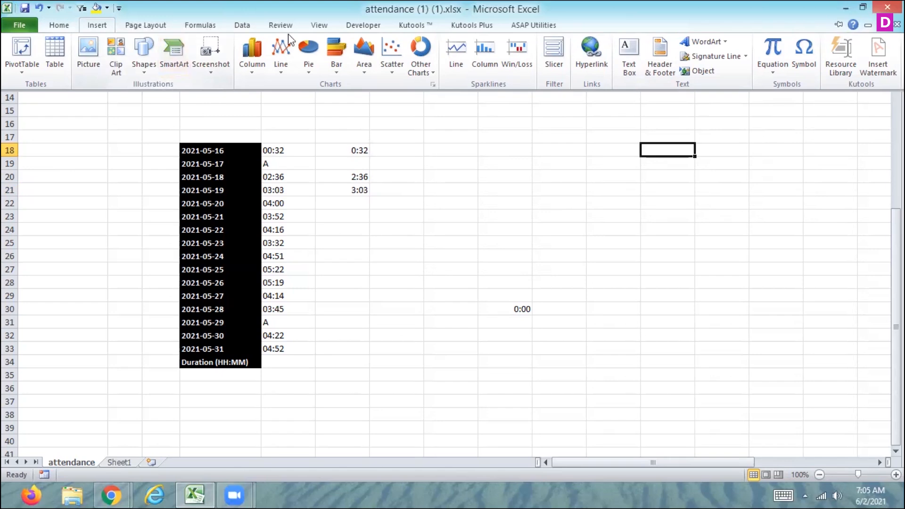
{"action": "left_click", "coordinate": [839, 26]}
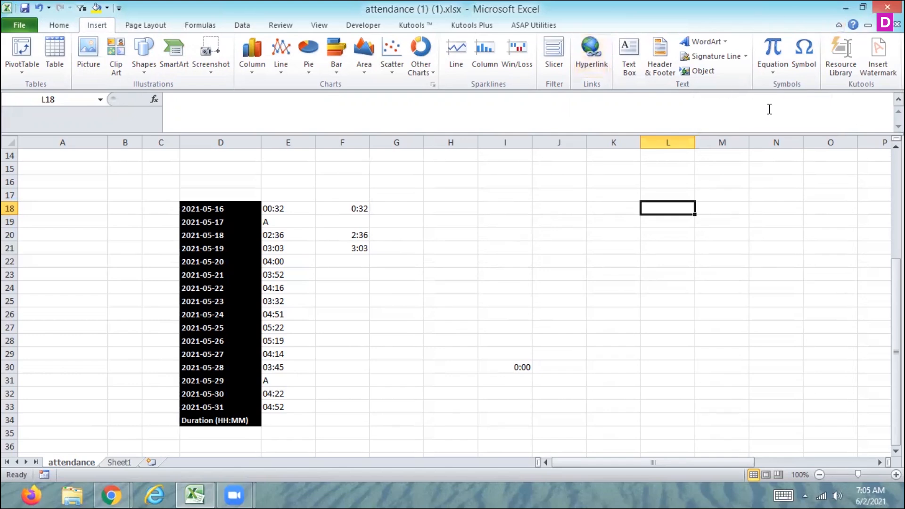
{"action": "left_click", "coordinate": [878, 60]}
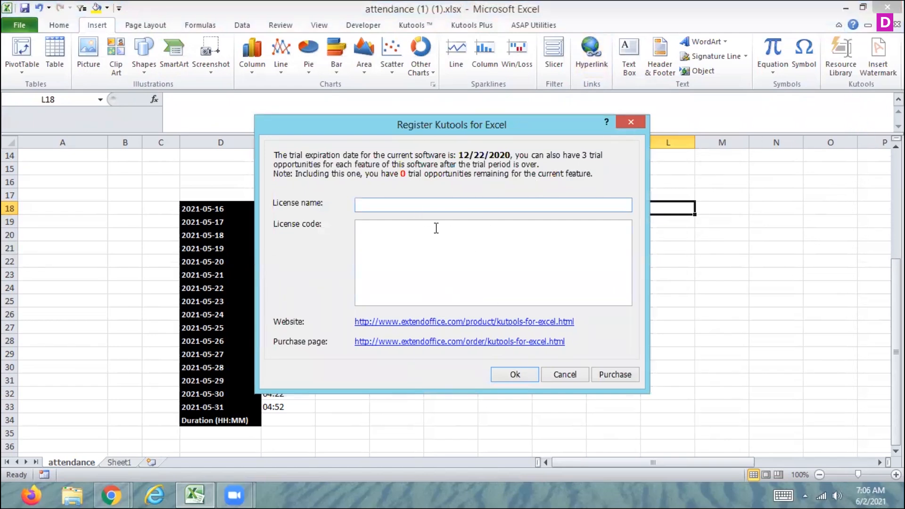
{"action": "left_click", "coordinate": [513, 374]}
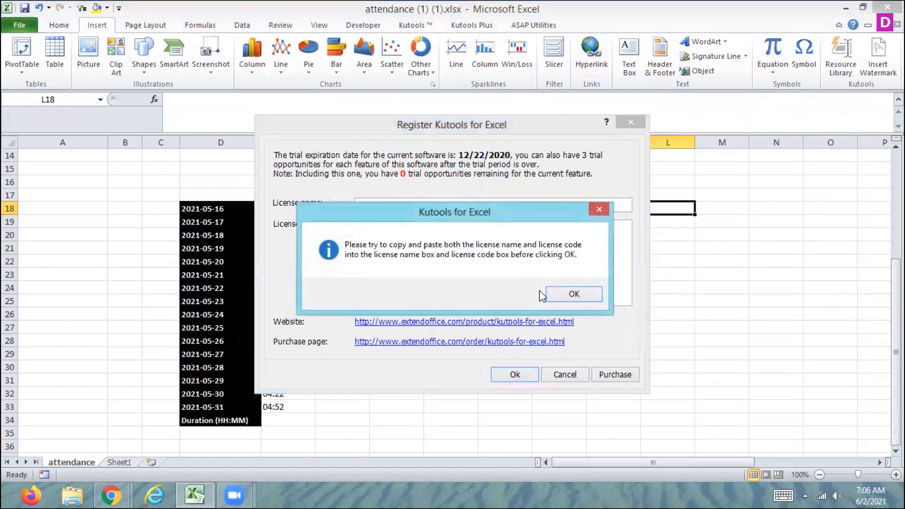
{"action": "left_click", "coordinate": [563, 297]}
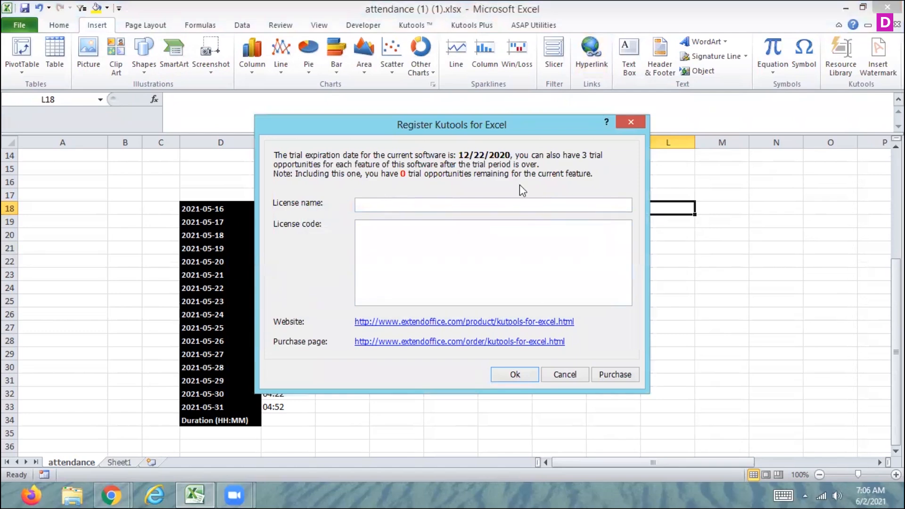
{"action": "left_click", "coordinate": [632, 122]}
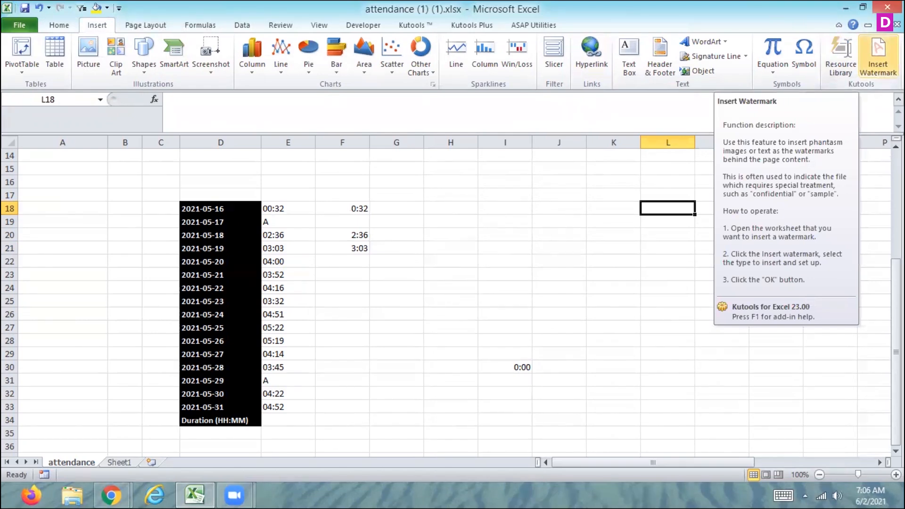
Step: Insert a signature line near L18 with aaaa@123 as the suggested signer
{"action": "left_click", "coordinate": [702, 54]}
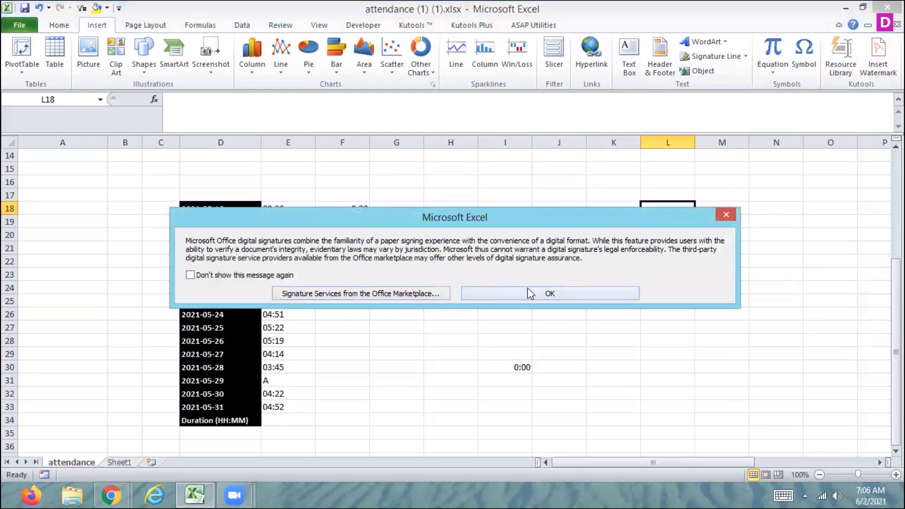
{"action": "left_click", "coordinate": [527, 291]}
{"action": "type", "text": "aaaa"}
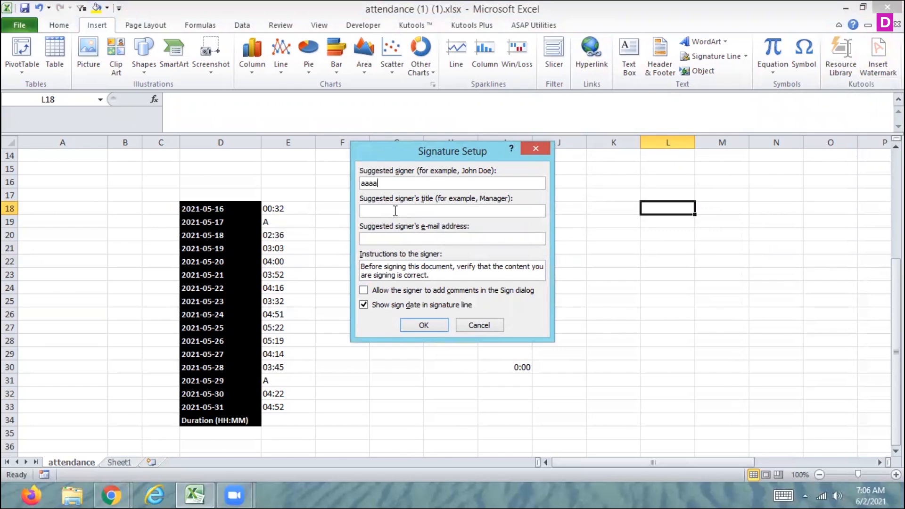
{"action": "key", "text": "Tab"}
{"action": "left_click", "coordinate": [395, 185]}
{"action": "type", "text": "@123"}
{"action": "left_click", "coordinate": [415, 325]}
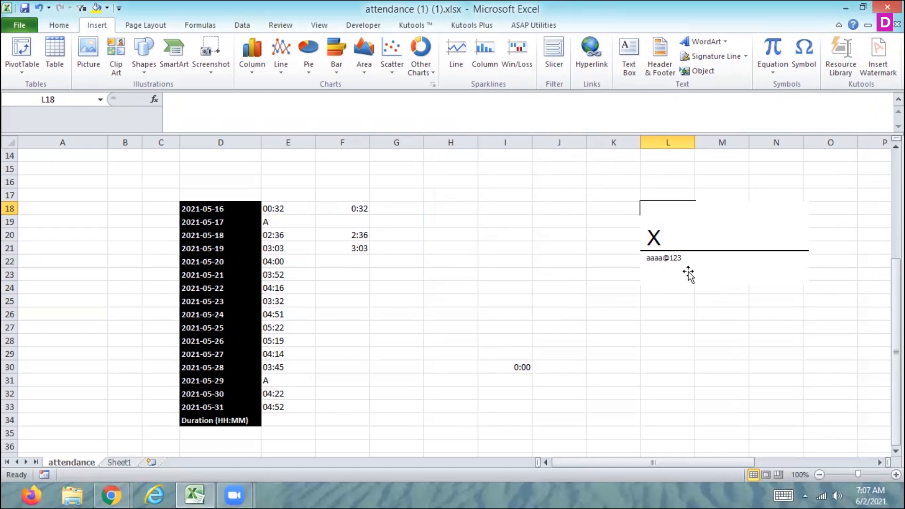
Step: Sign the signature line, selecting the Capture.PNG image from the Desktop as the signature
{"action": "right_click", "coordinate": [664, 235]}
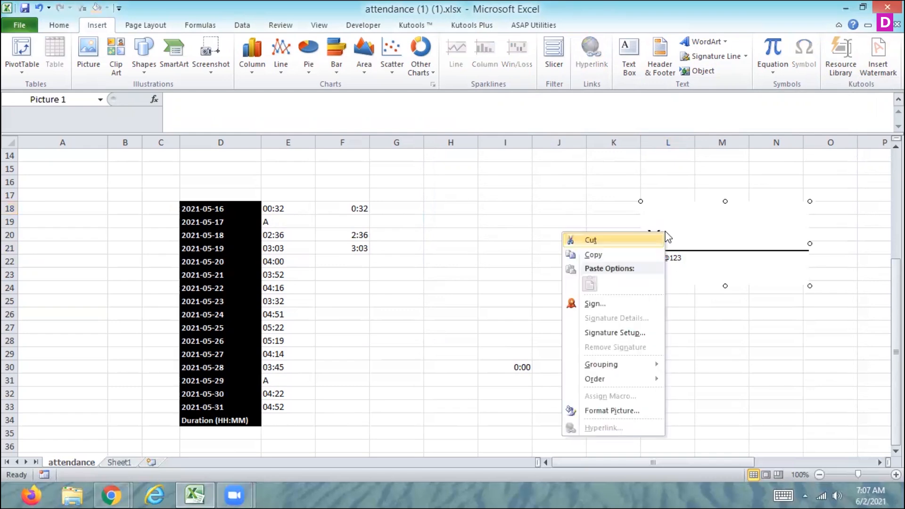
{"action": "left_click", "coordinate": [603, 303]}
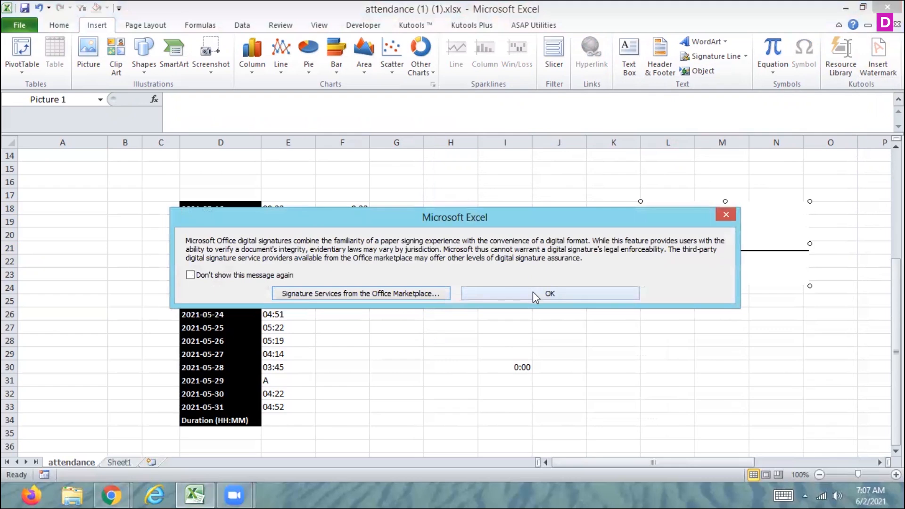
{"action": "left_click", "coordinate": [532, 292]}
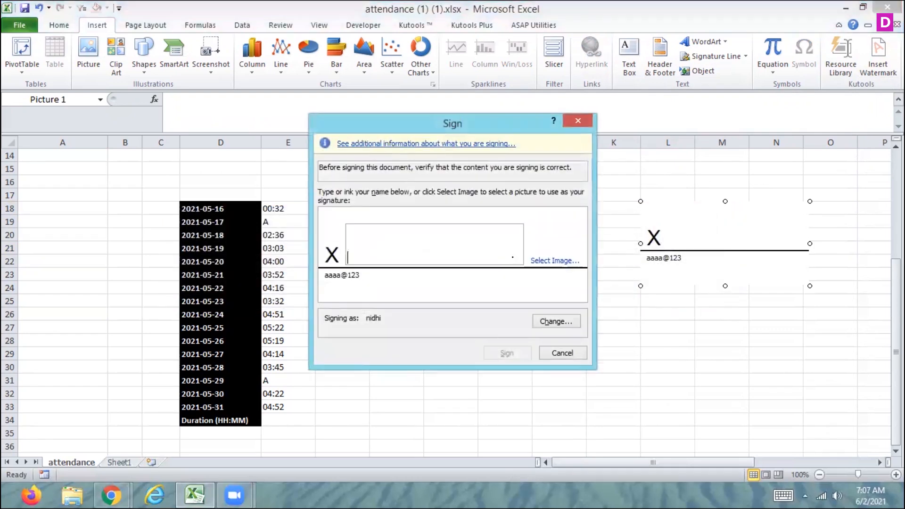
{"action": "left_click", "coordinate": [563, 267]}
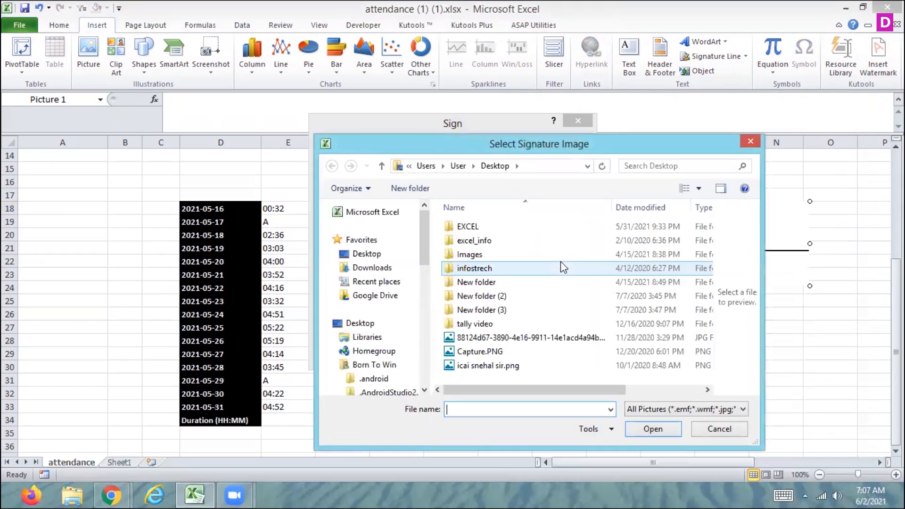
{"action": "left_click", "coordinate": [499, 351]}
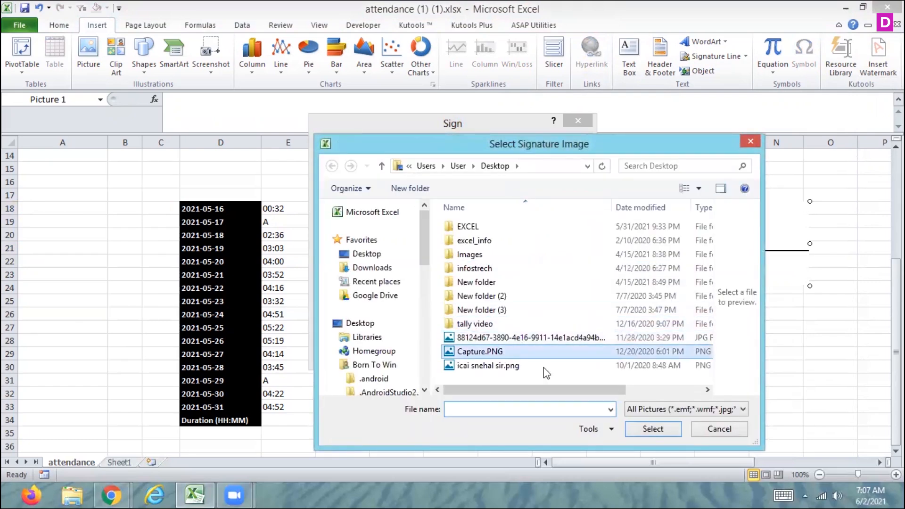
{"action": "left_click", "coordinate": [653, 429]}
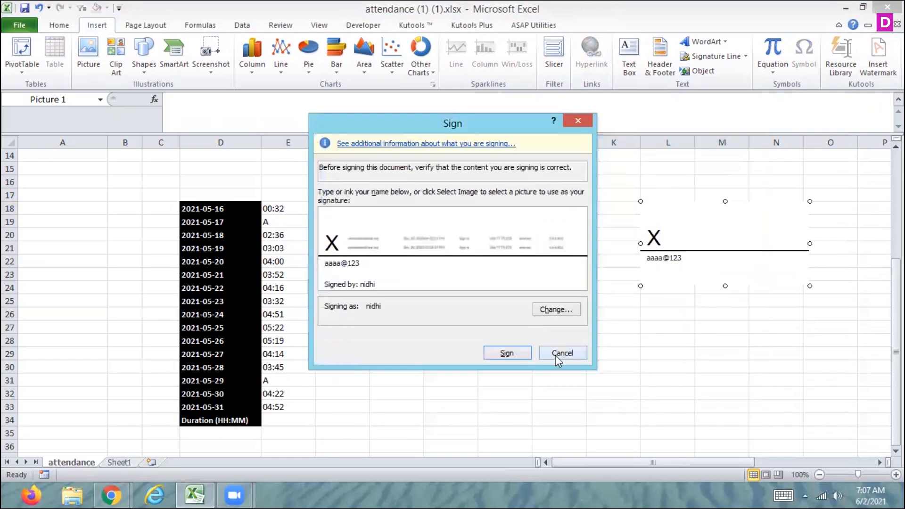
{"action": "left_click", "coordinate": [506, 353]}
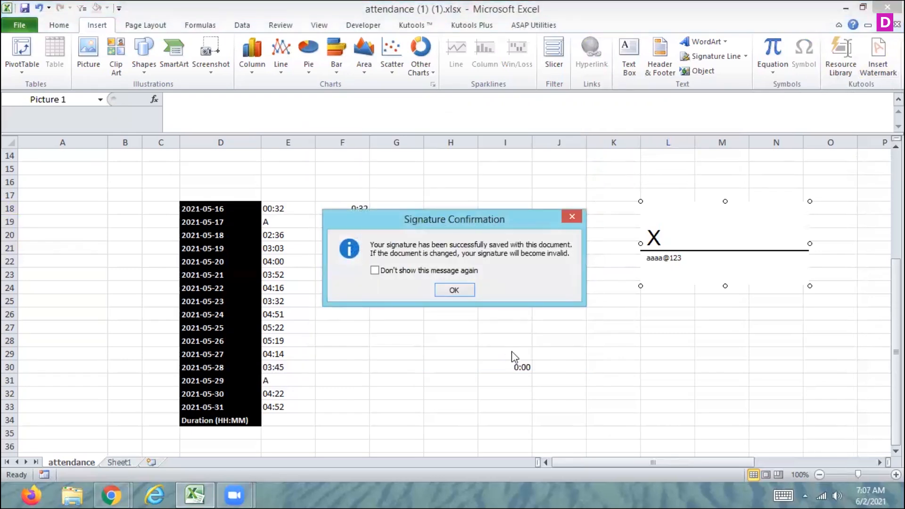
{"action": "left_click", "coordinate": [450, 288]}
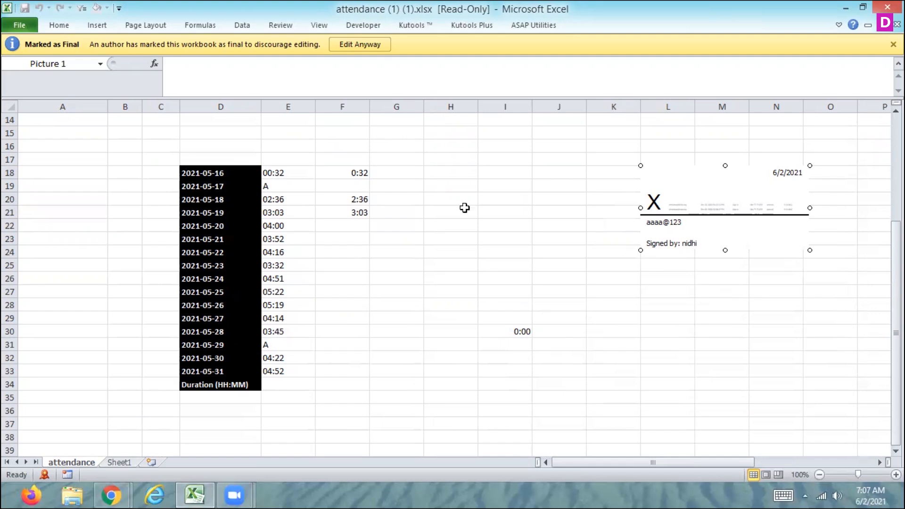
Step: Choose to edit the final-marked workbook anyway, accepting removal of the signature
{"action": "left_click", "coordinate": [464, 227]}
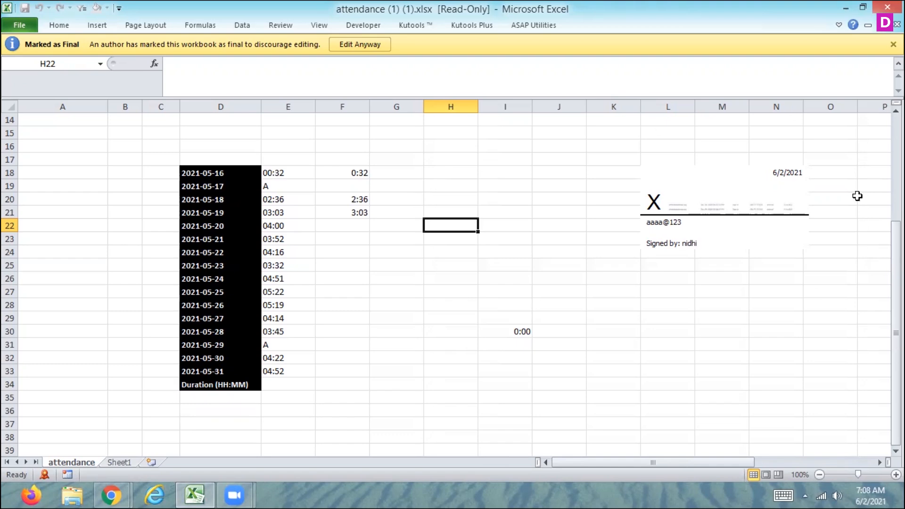
{"action": "left_click", "coordinate": [357, 46]}
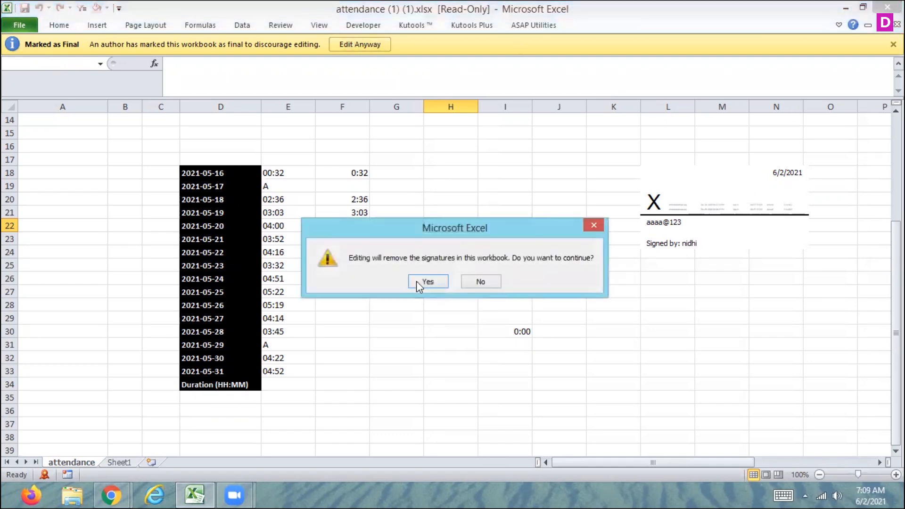
{"action": "left_click", "coordinate": [426, 282]}
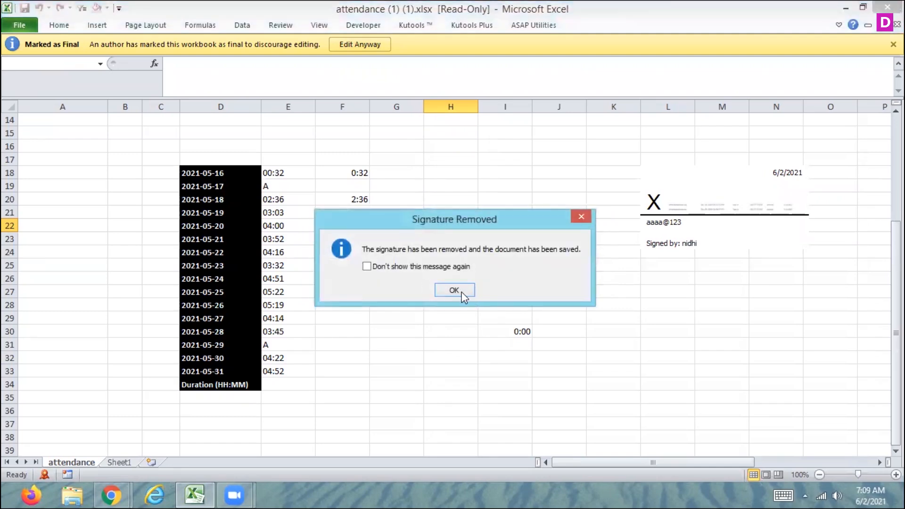
{"action": "left_click", "coordinate": [457, 290]}
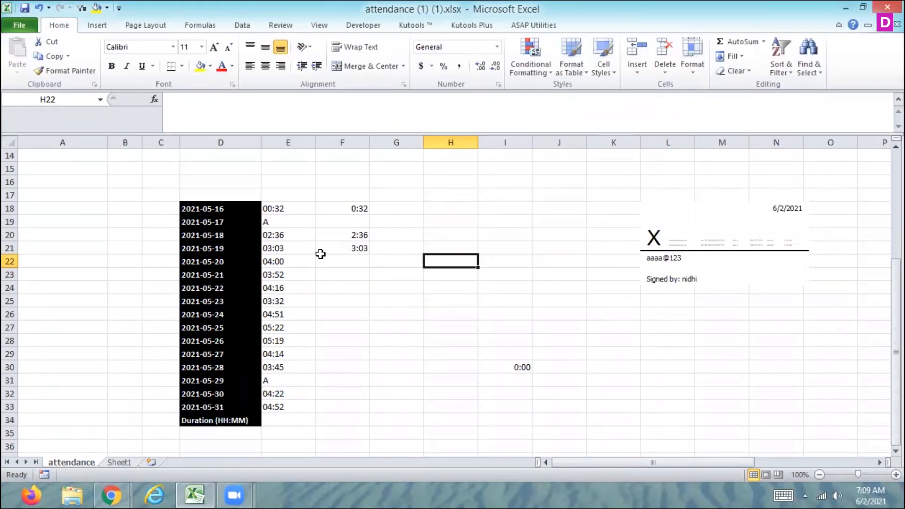
Step: Enter 12:36 in cell F20
{"action": "left_click", "coordinate": [339, 235]}
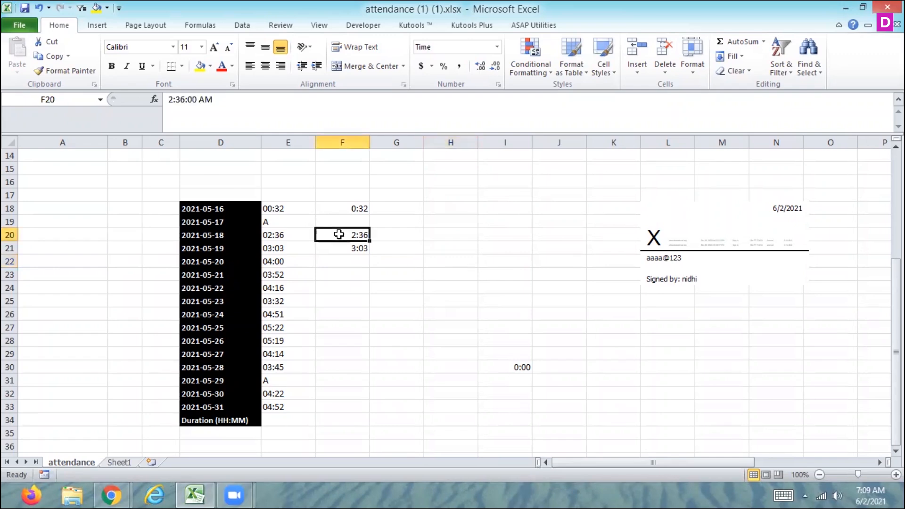
{"action": "type", "text": "12:36"}
{"action": "key", "text": "Return"}
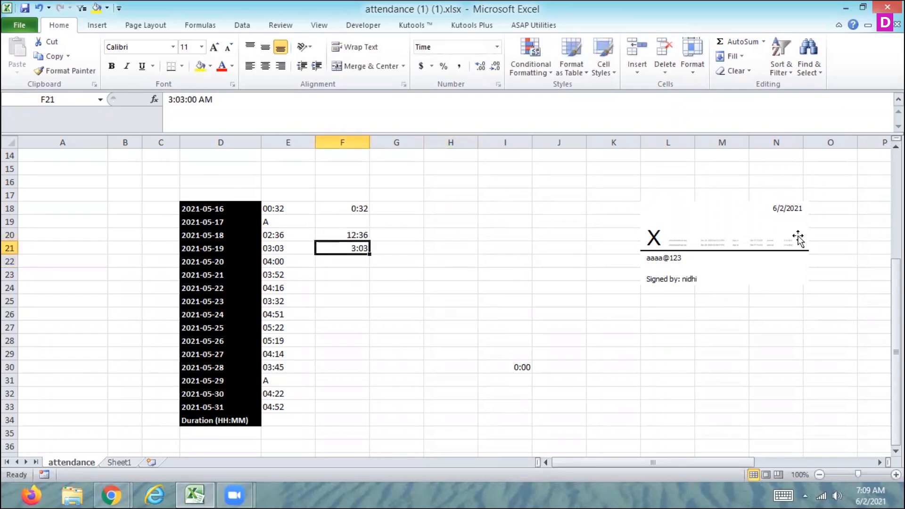
Step: Save the workbook and minimize the Excel window
{"action": "left_click_drag", "start_coordinate": [895, 352], "coordinate": [896, 264]}
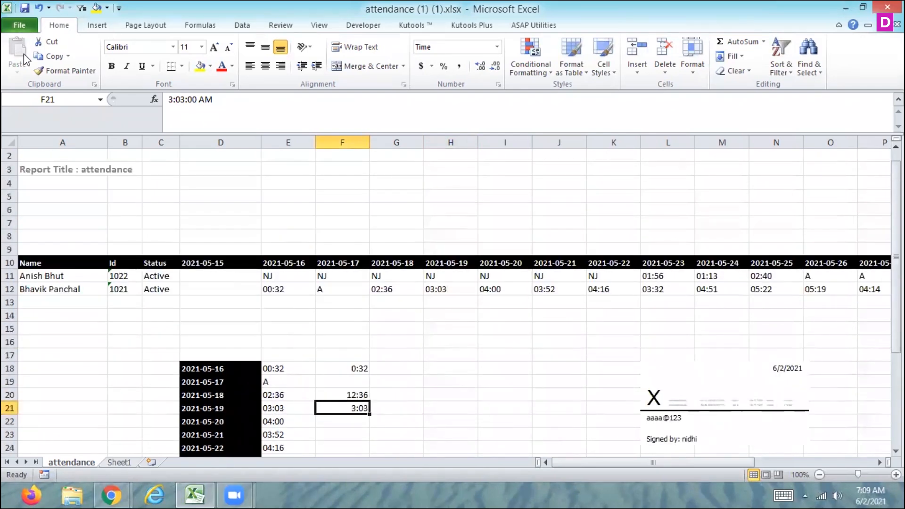
{"action": "key", "text": "ctrl+s"}
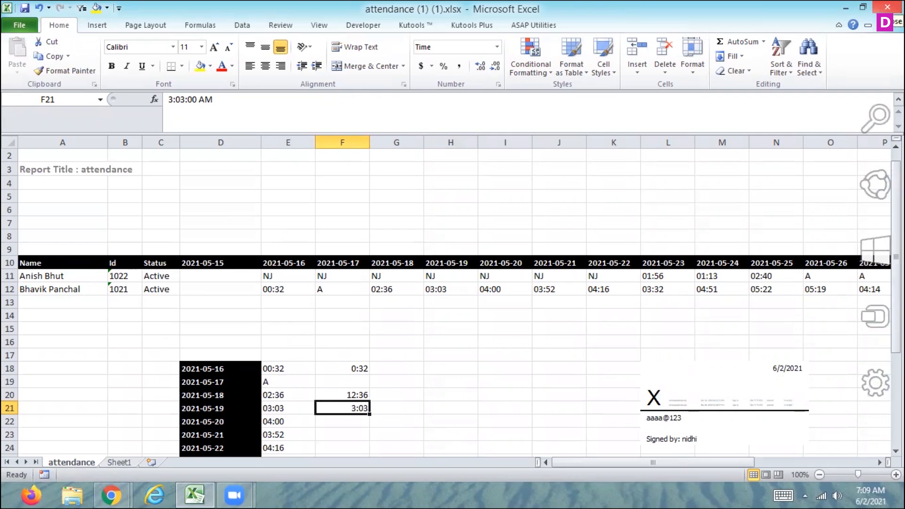
{"action": "left_click", "coordinate": [887, 7]}
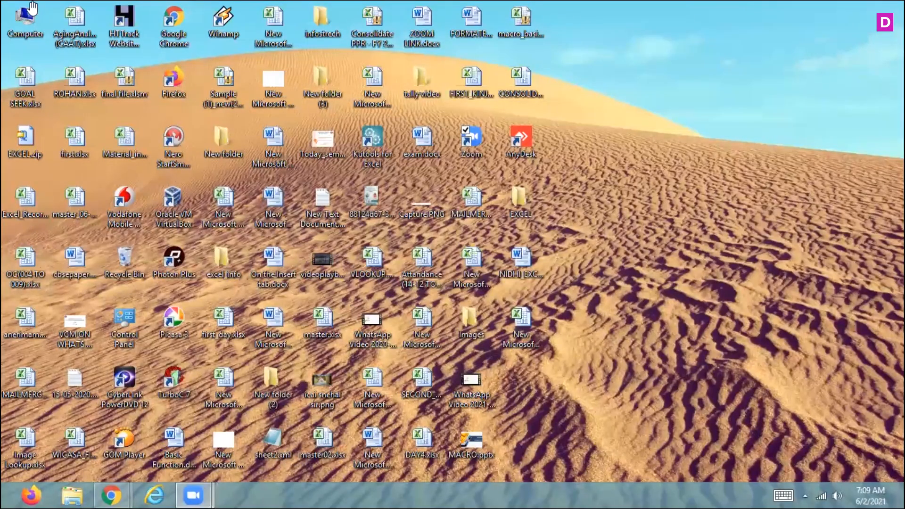
Step: Open attendance (1) (1).xlsx from Downloads after filtering by date modified 6/2/2021
{"action": "double_click", "coordinate": [18, 27]}
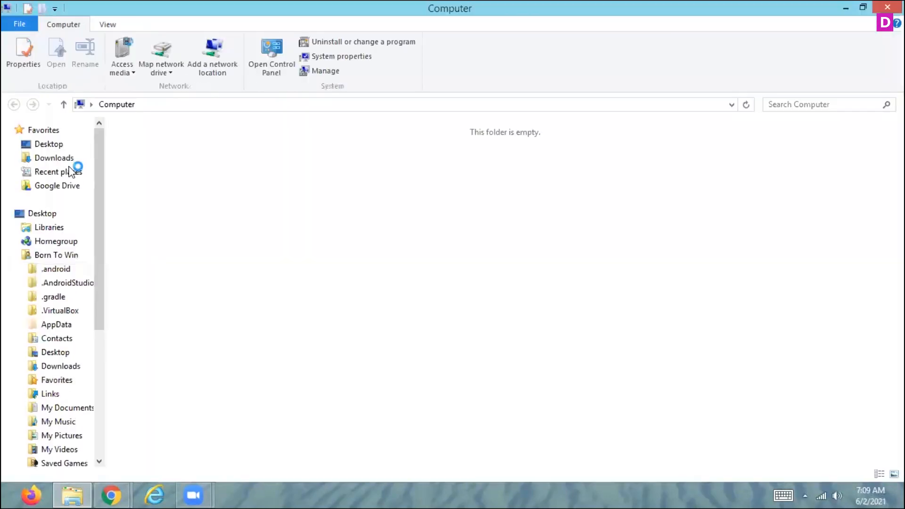
{"action": "left_click", "coordinate": [53, 159]}
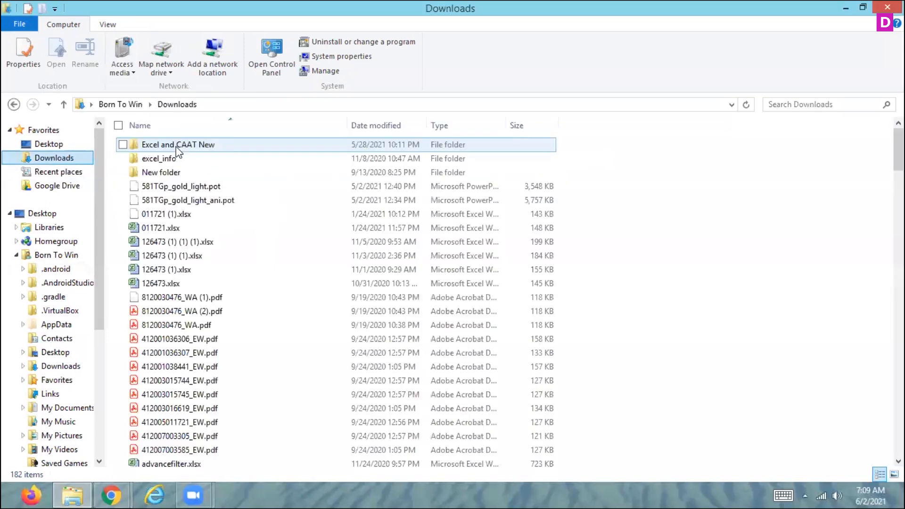
{"action": "left_click", "coordinate": [420, 124]}
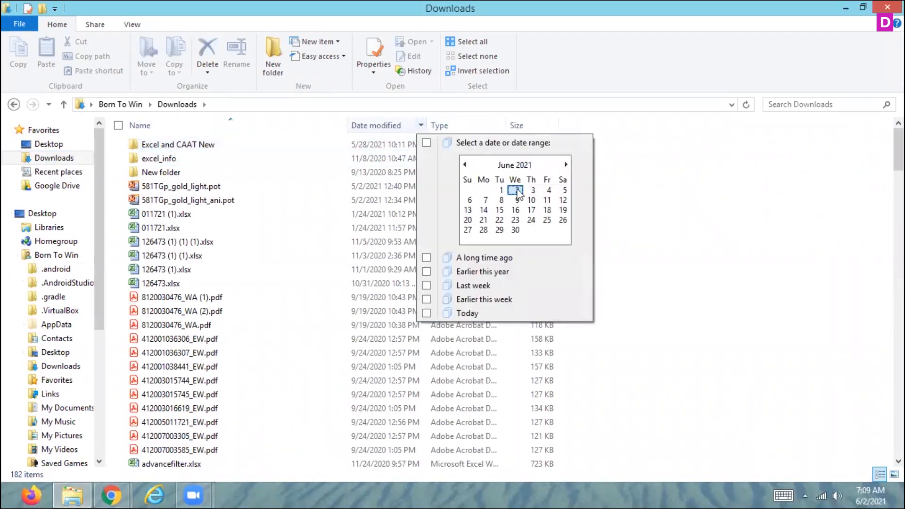
{"action": "left_click", "coordinate": [515, 190]}
{"action": "left_click", "coordinate": [200, 149]}
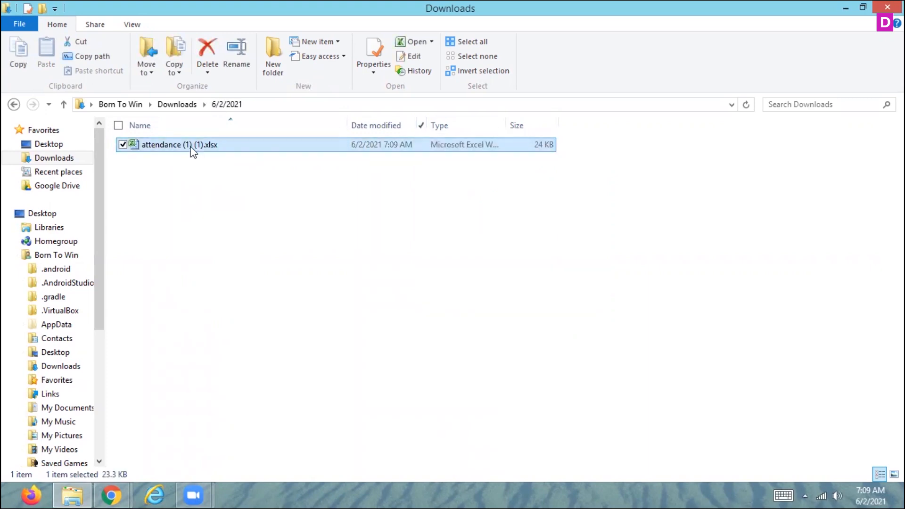
{"action": "double_click", "coordinate": [193, 150]}
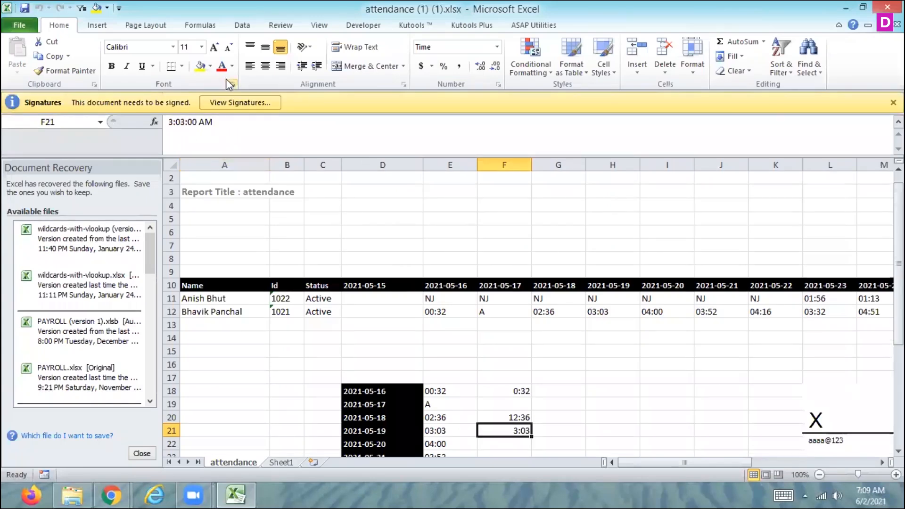
Step: View the requested signatures, then close the Signatures pane
{"action": "left_click", "coordinate": [231, 101]}
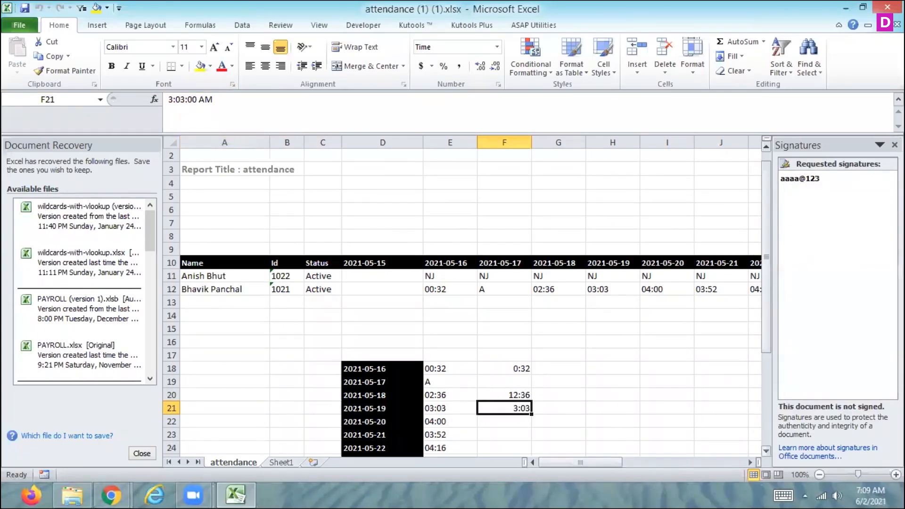
{"action": "left_click", "coordinate": [894, 145]}
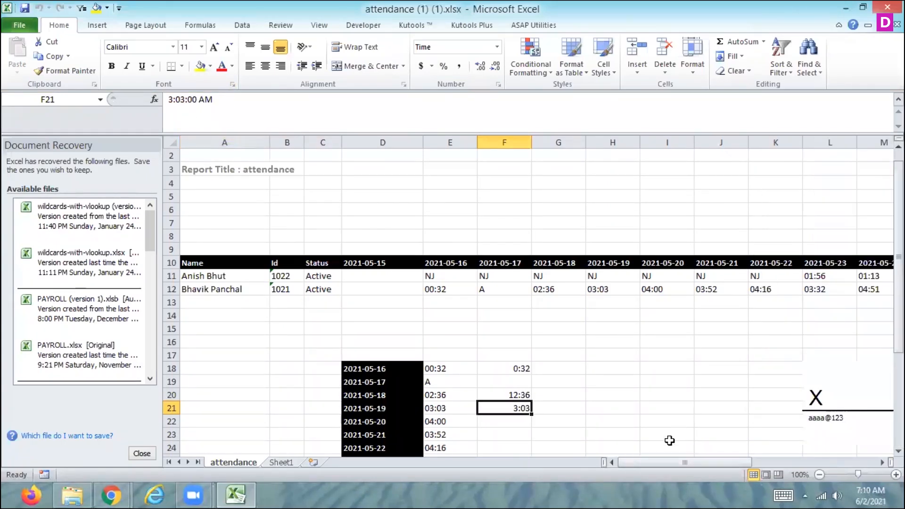
Step: Close the Document Recovery pane
{"action": "mouse_move", "coordinate": [651, 463]}
{"action": "left_mouse_down"}
{"action": "mouse_move", "coordinate": [743, 456]}
{"action": "mouse_move", "coordinate": [652, 453]}
{"action": "left_mouse_up"}
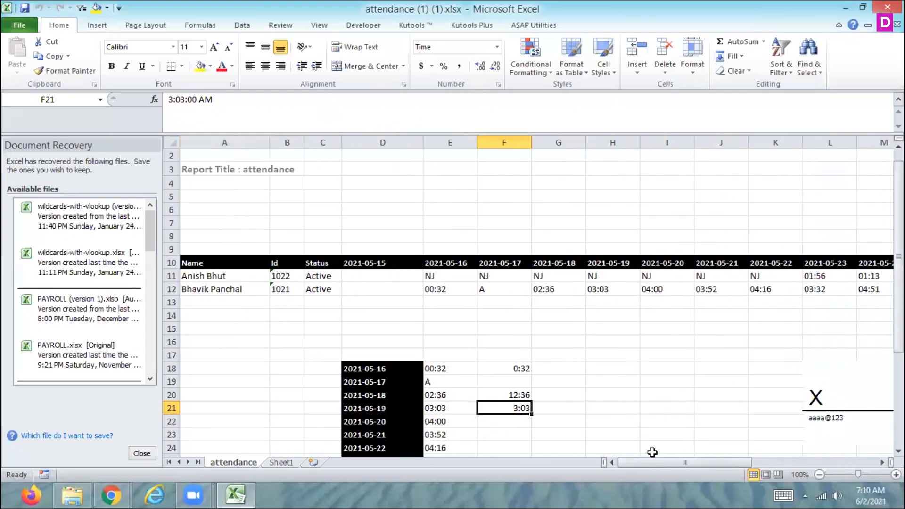
{"action": "left_click", "coordinate": [144, 454]}
{"action": "left_click", "coordinate": [262, 167]}
{"action": "key", "text": "Return"}
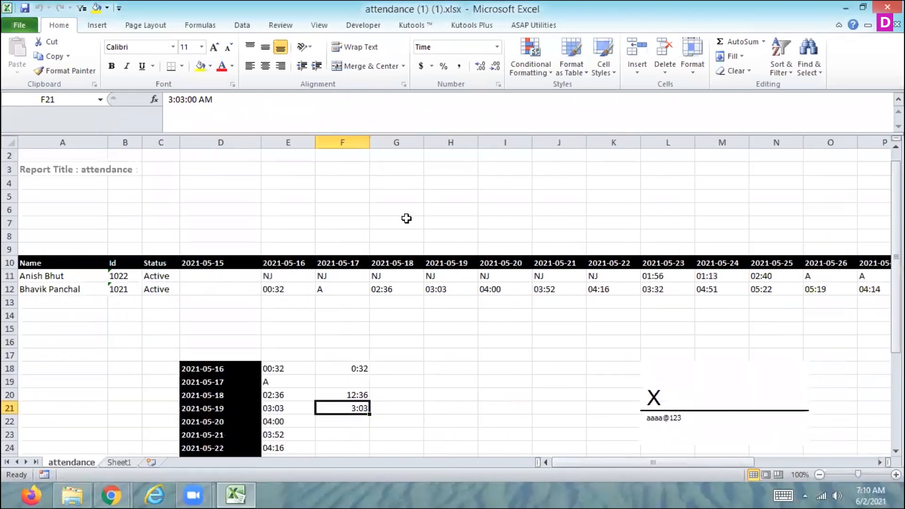